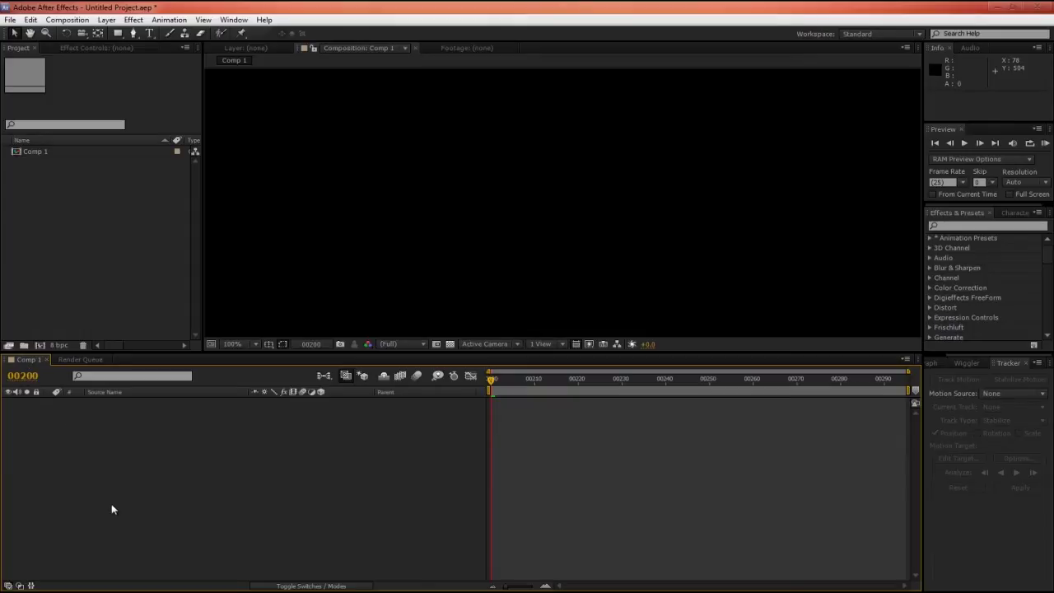
Step: Show Comp 1's Advanced settings: 180° shutter angle, 16 samples, 128 adaptive limit
key("ctrl+k")
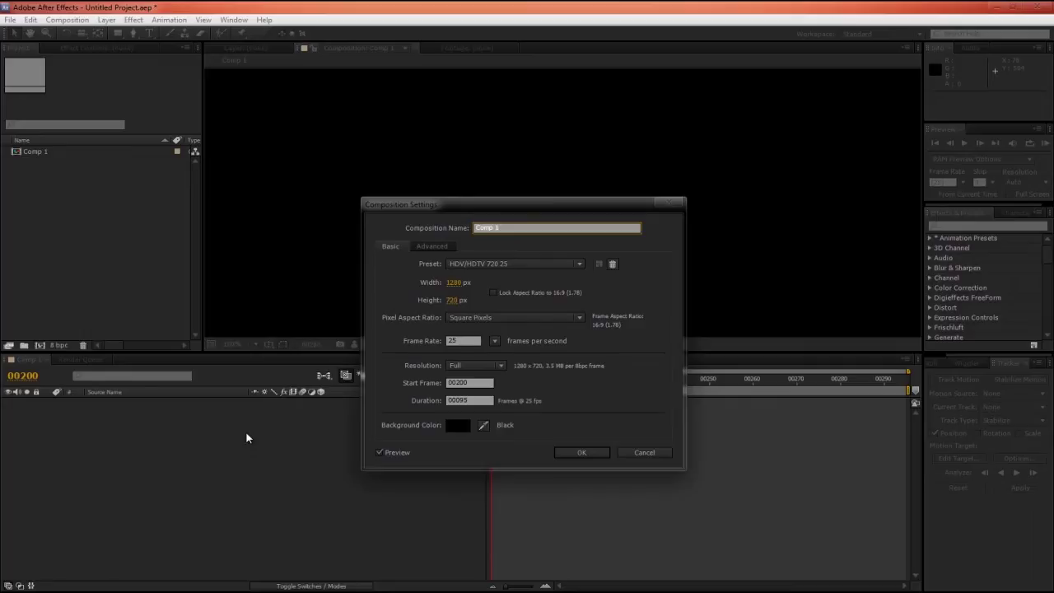
left_click(432, 247)
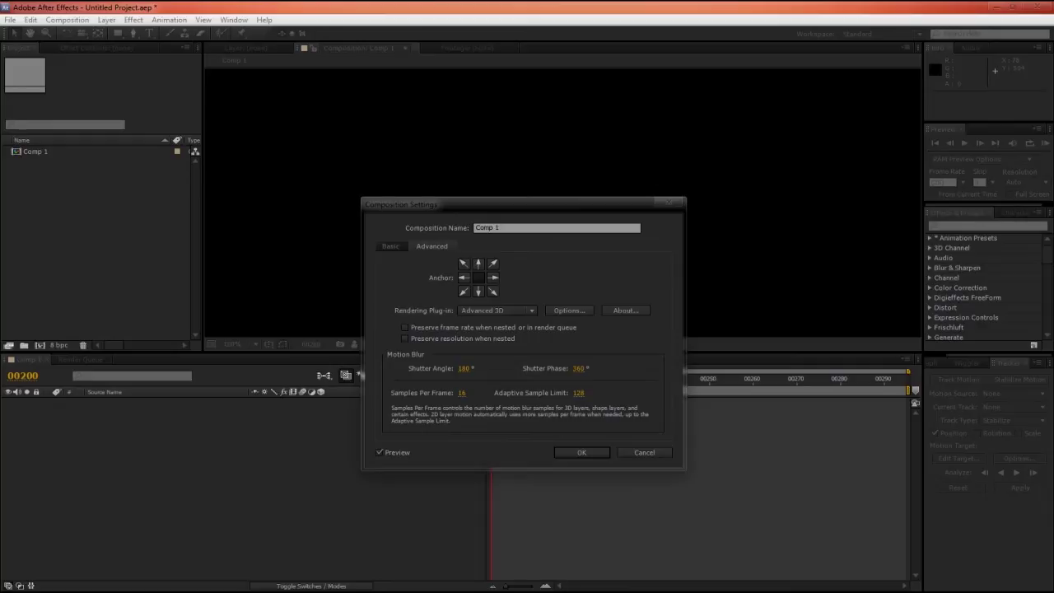
Step: Place Calculator beside the dialog and compute 25 × 360 ÷ 100 = 90
left_click_drag(157, 344, 222, 323)
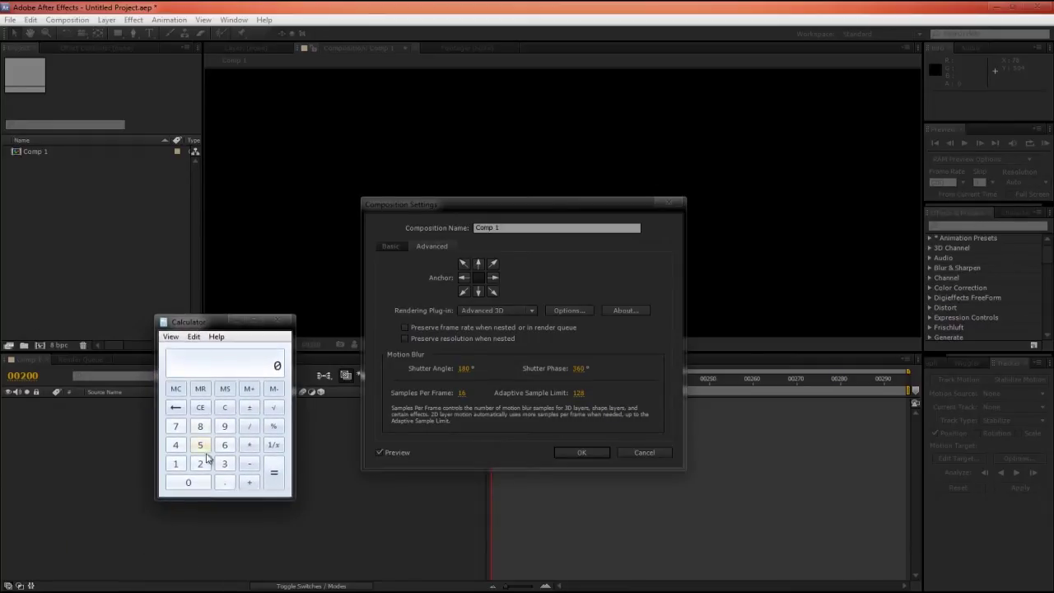
left_click(205, 462)
left_click(200, 445)
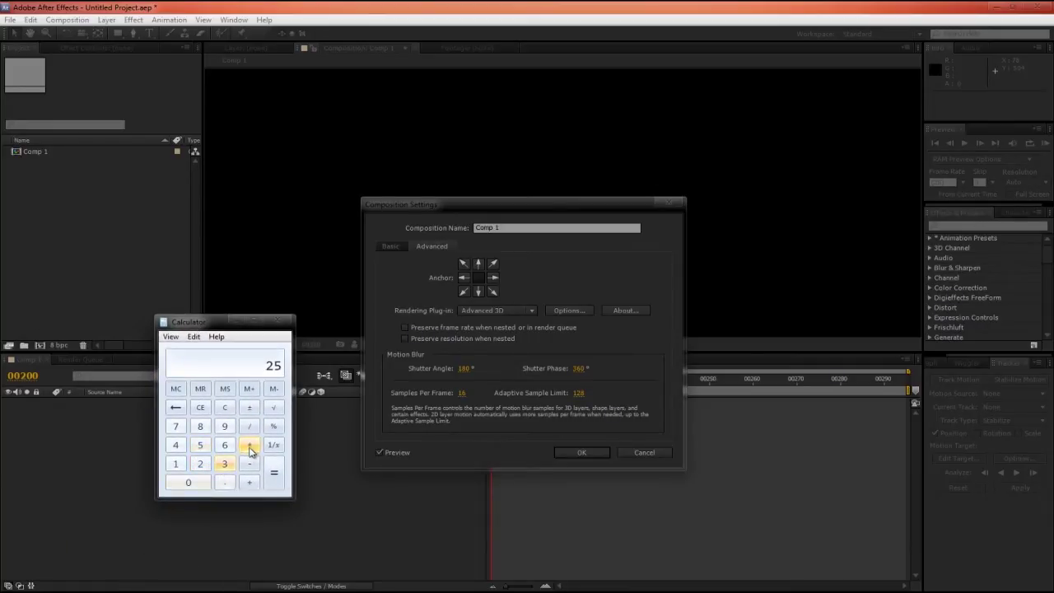
left_click(251, 446)
left_click(224, 464)
left_click(224, 444)
left_click(194, 483)
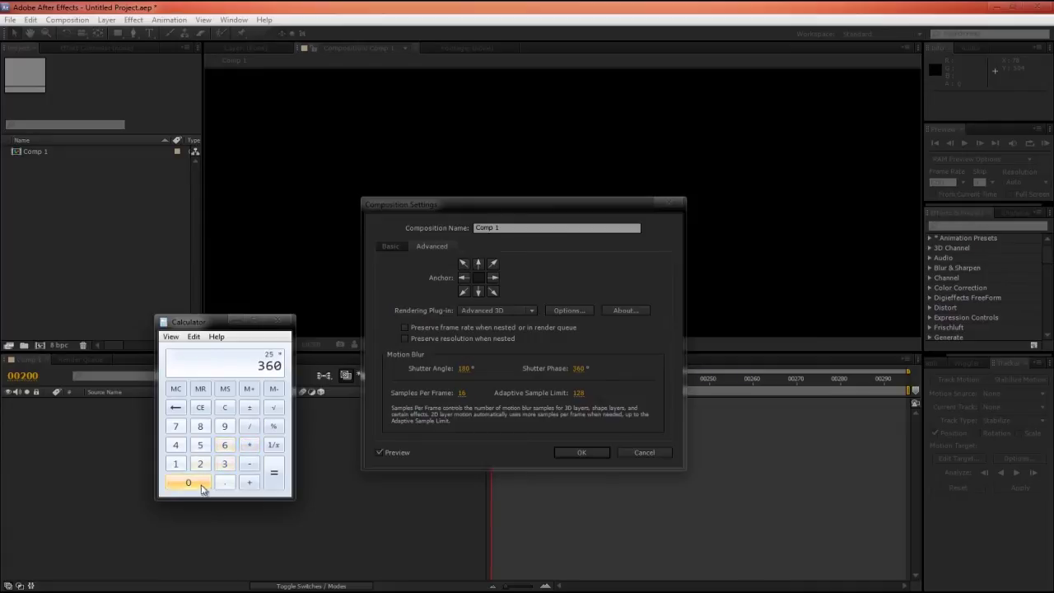
left_click(249, 426)
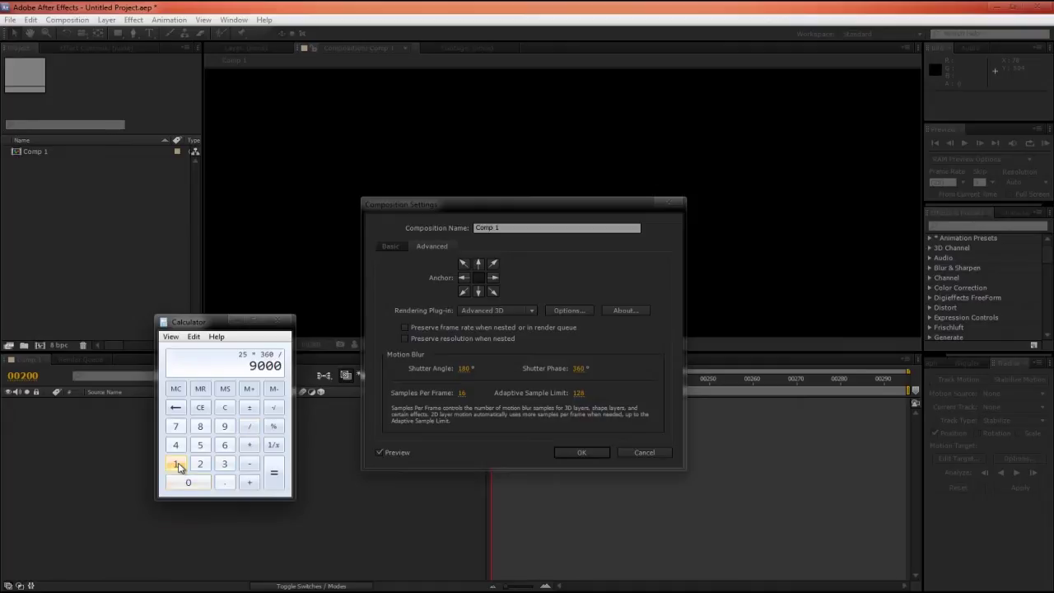
left_click(177, 466)
double_click(188, 483)
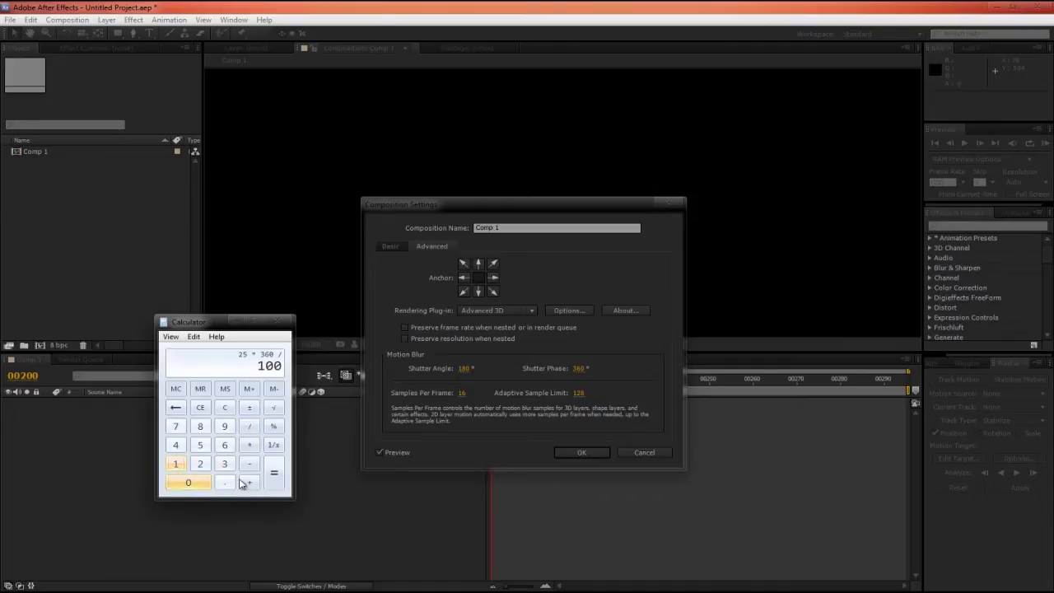
left_click(271, 476)
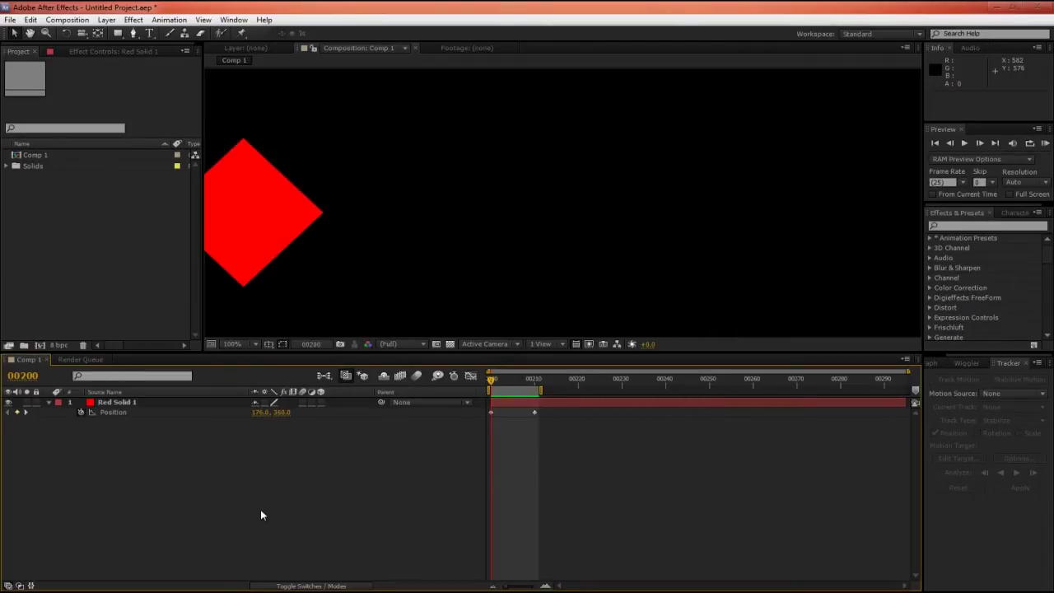
Step: Preview the diamond, go to frame 00205, and enable composition and Red Solid 1 motion blur
key("space")
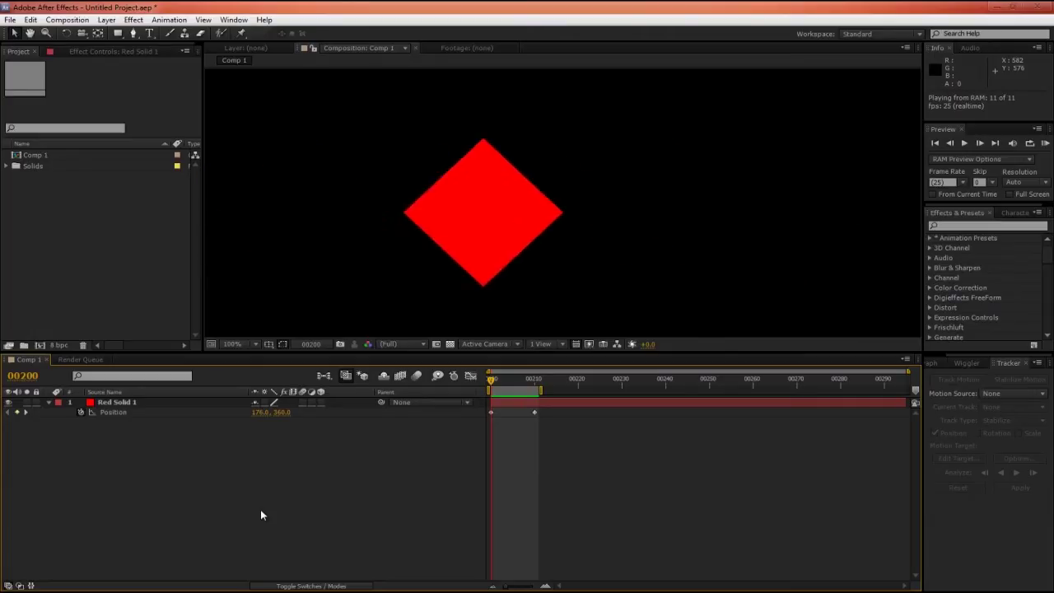
key("space")
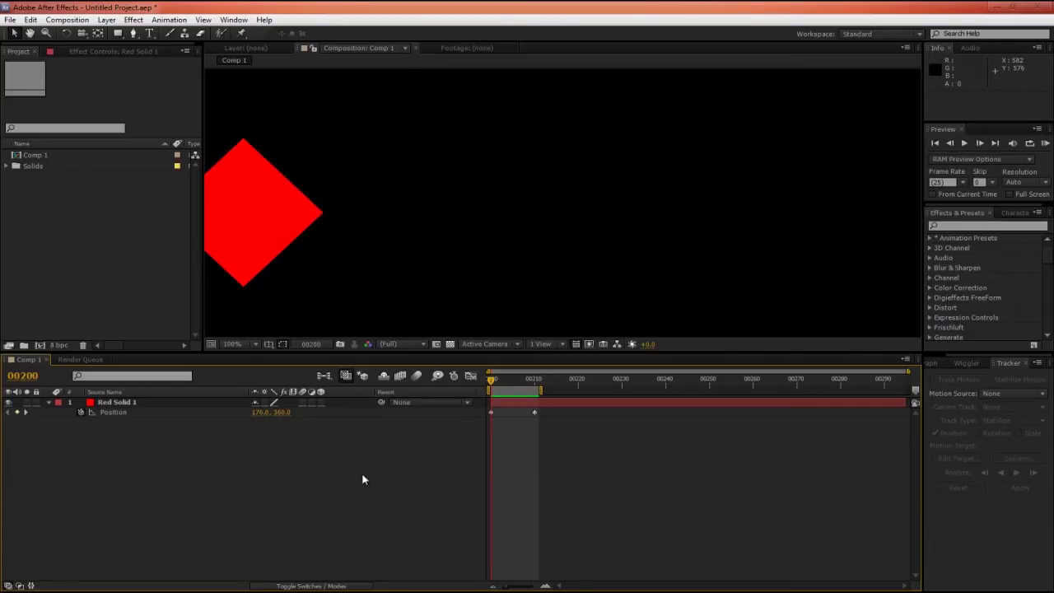
left_click_drag(492, 381, 513, 382)
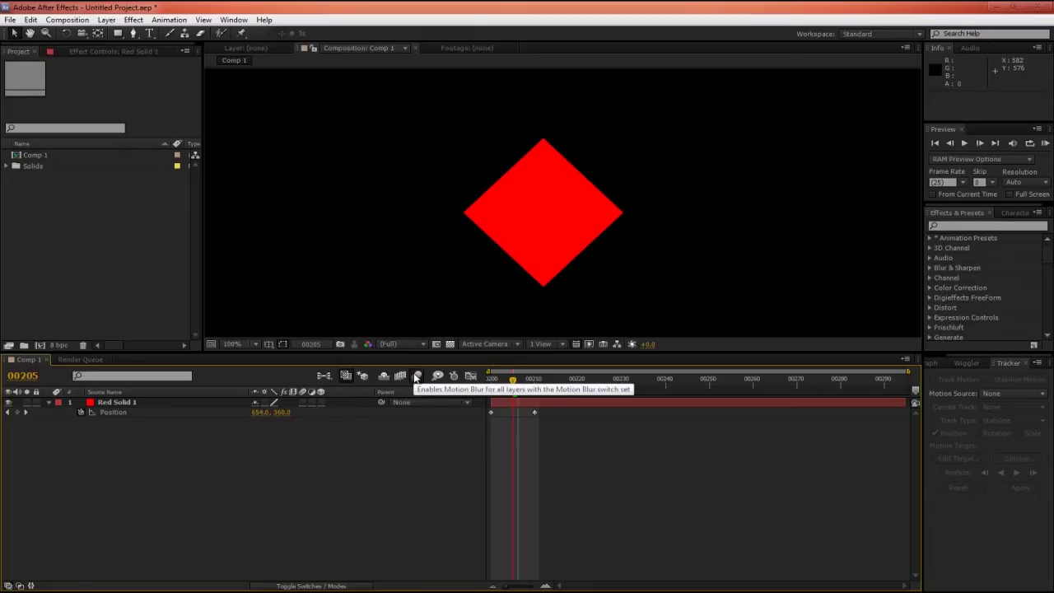
left_click(417, 375)
left_click(302, 402)
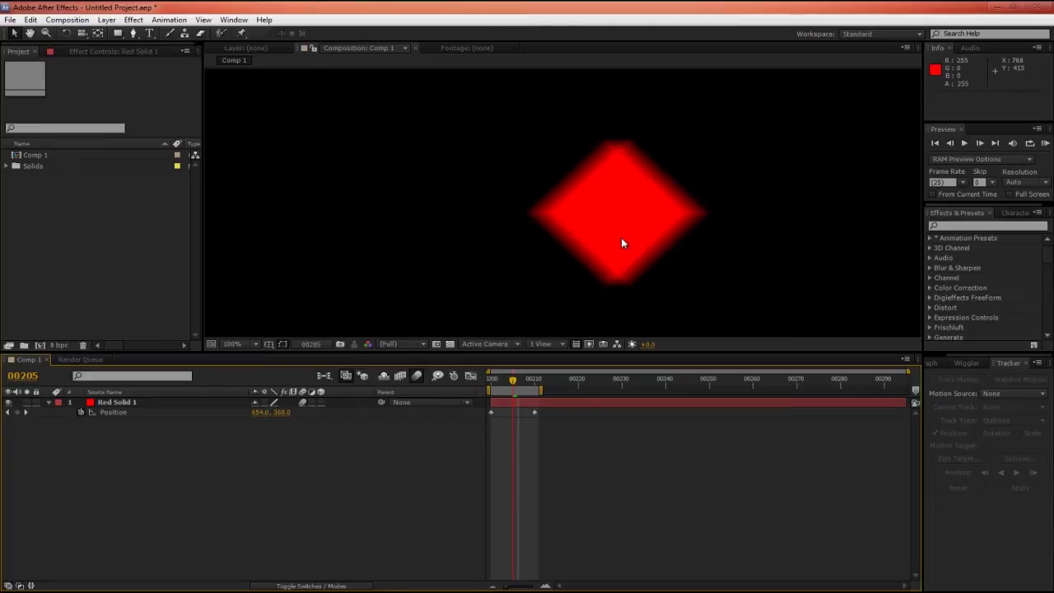
left_click_drag(621, 238, 449, 238)
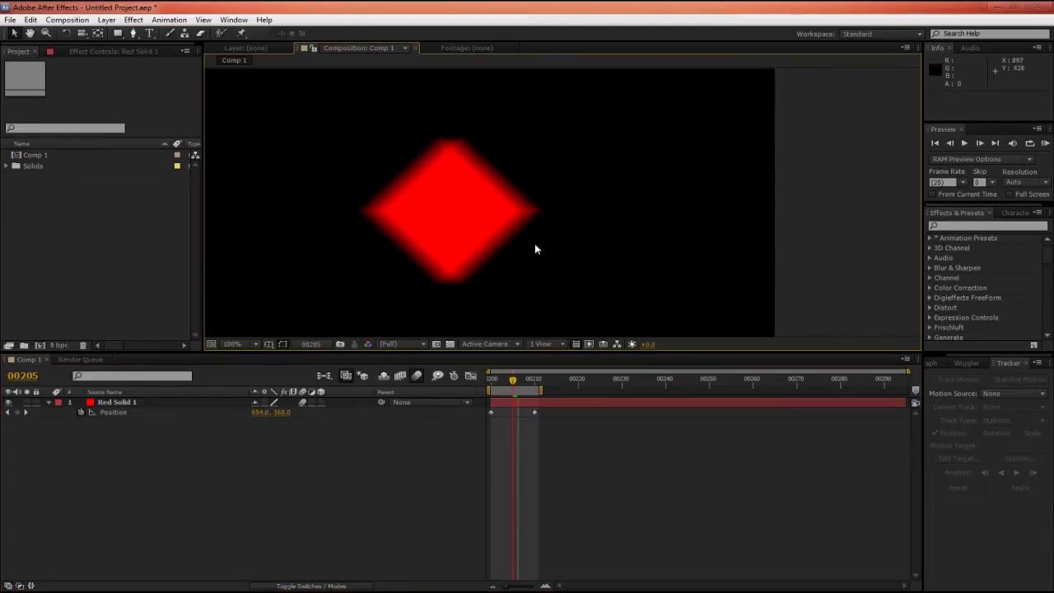
key("comma")
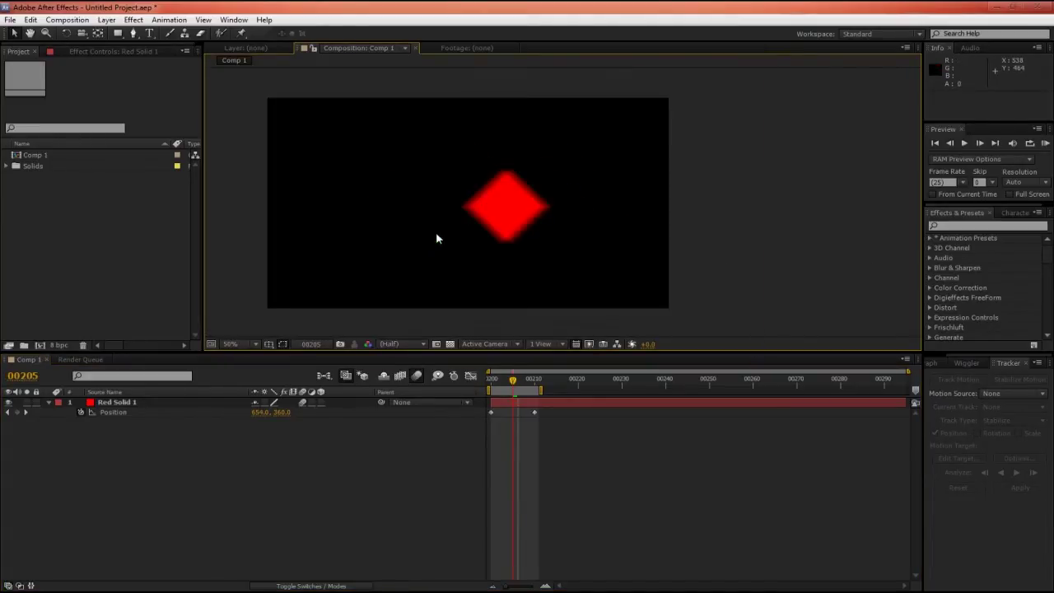
left_click_drag(436, 237, 464, 238)
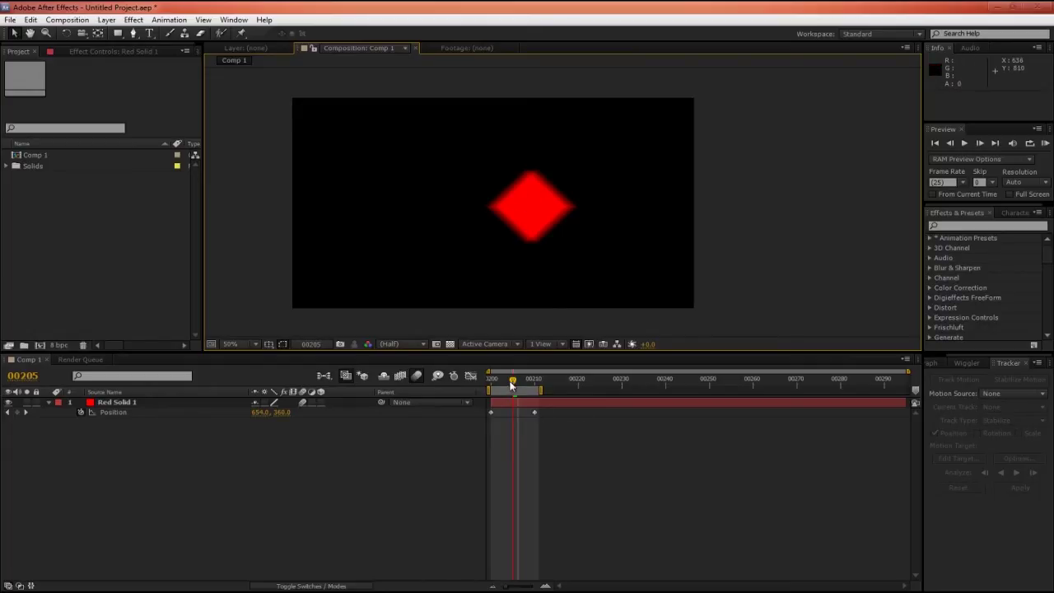
mouse_move(513, 381)
left_mouse_down()
mouse_move(488, 383)
mouse_move(533, 385)
mouse_move(513, 387)
left_mouse_up()
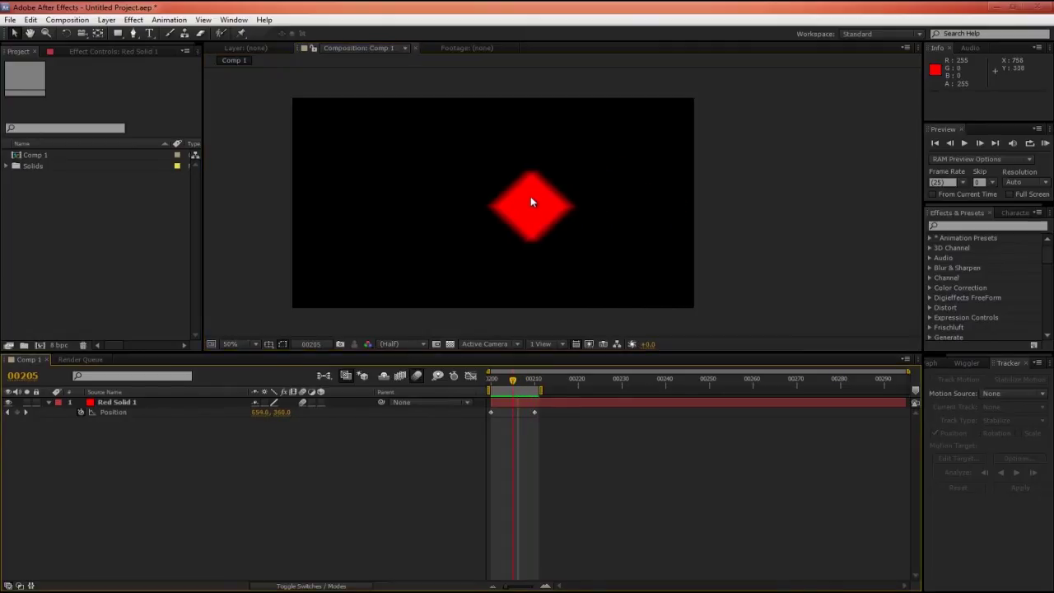
Step: Zoom the viewer in and out, then select the Red Solid 1 layer
scroll(542, 221, "up", 2)
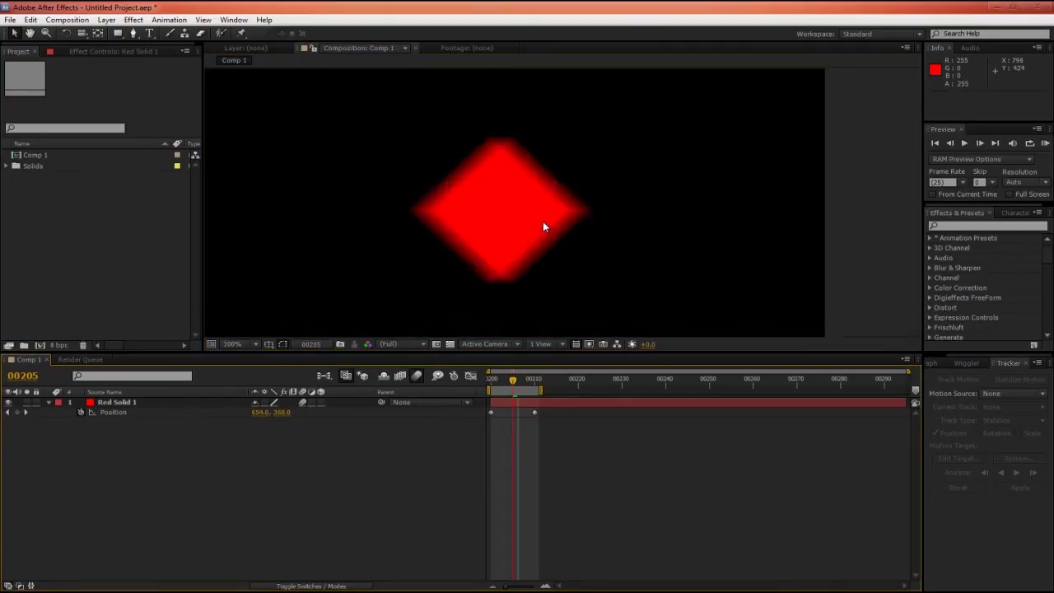
scroll(565, 245, "down", 1)
left_click(511, 223)
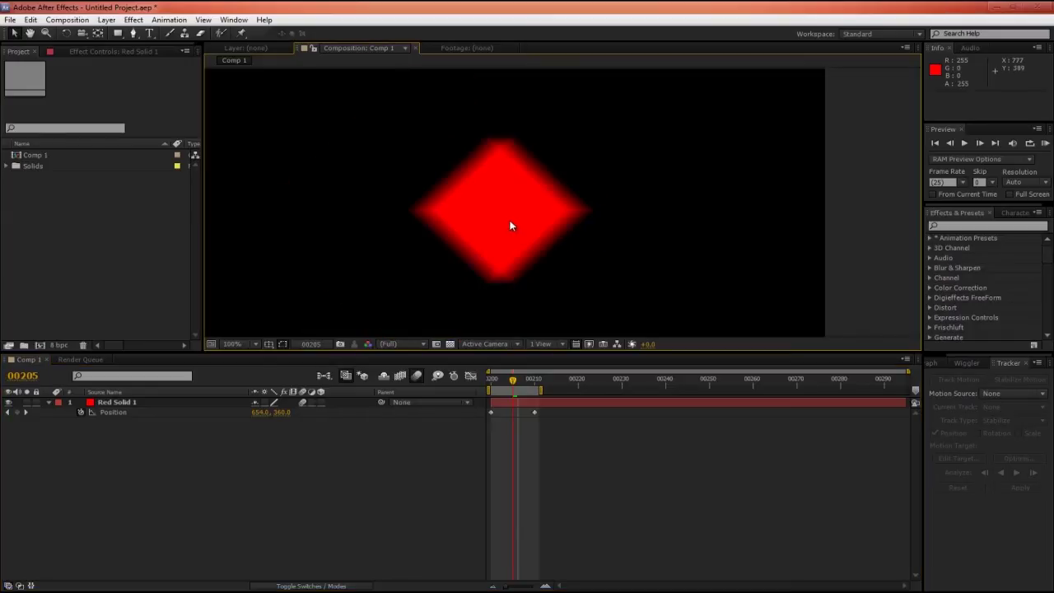
left_click(183, 403)
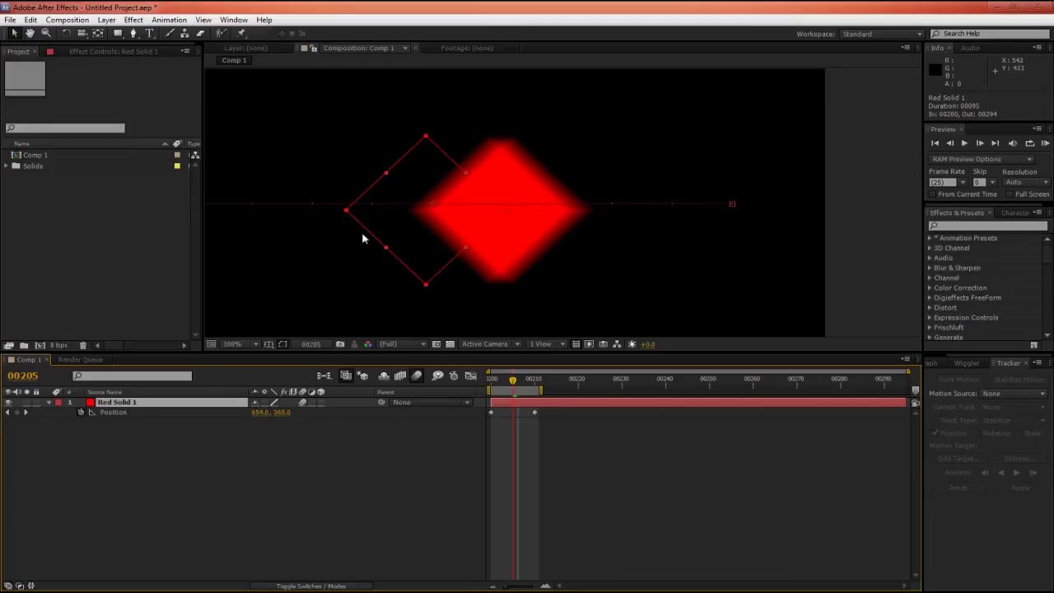
Step: Examine the blurred diamond's edges up close, then deselect the layer
scroll(585, 219, "up", 4)
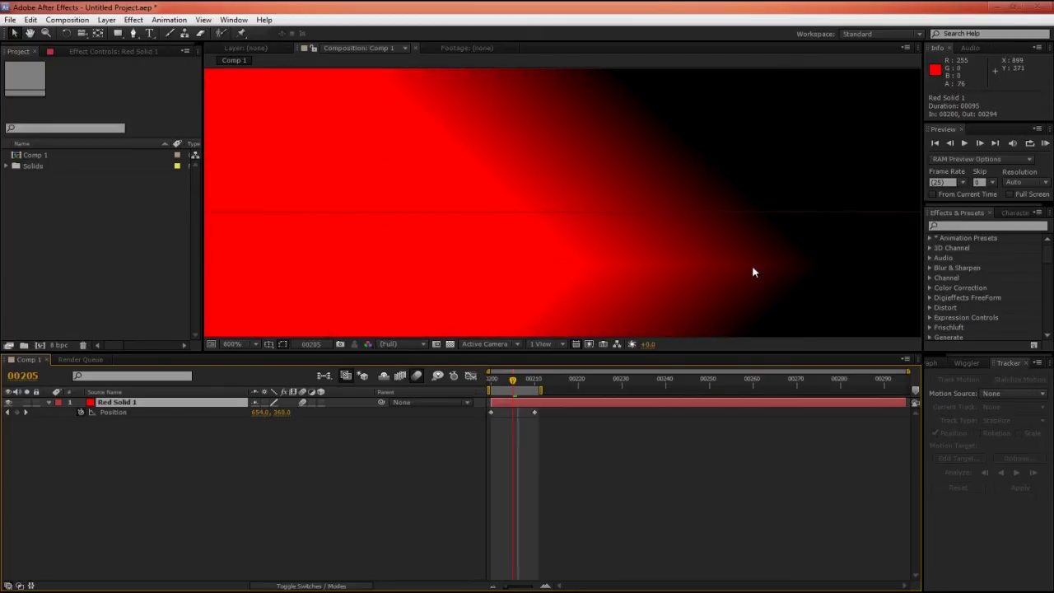
scroll(778, 262, "down", 6)
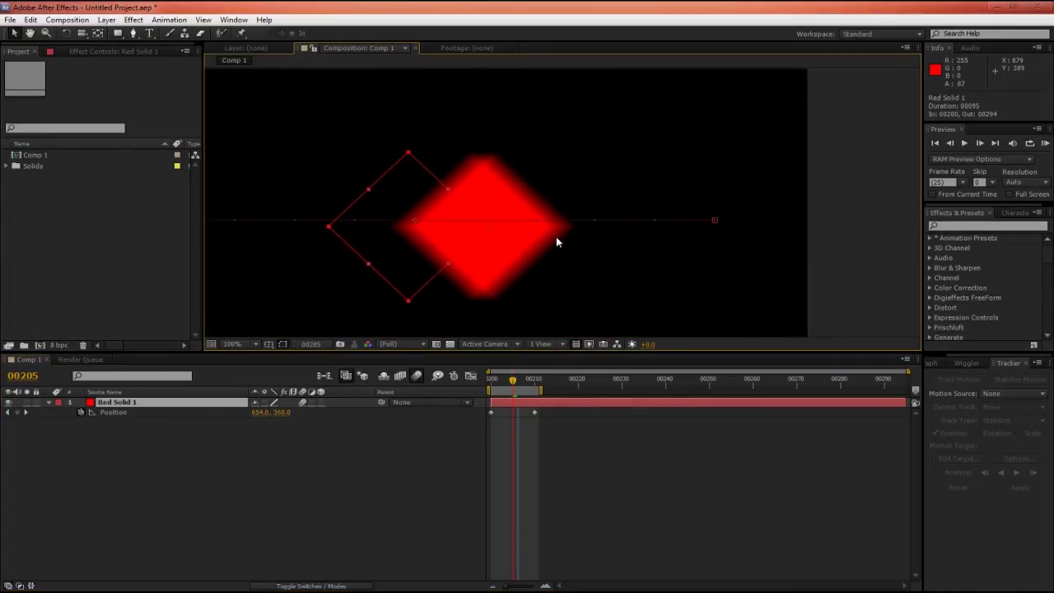
scroll(556, 237, "up", 4)
scroll(511, 239, "up", 2)
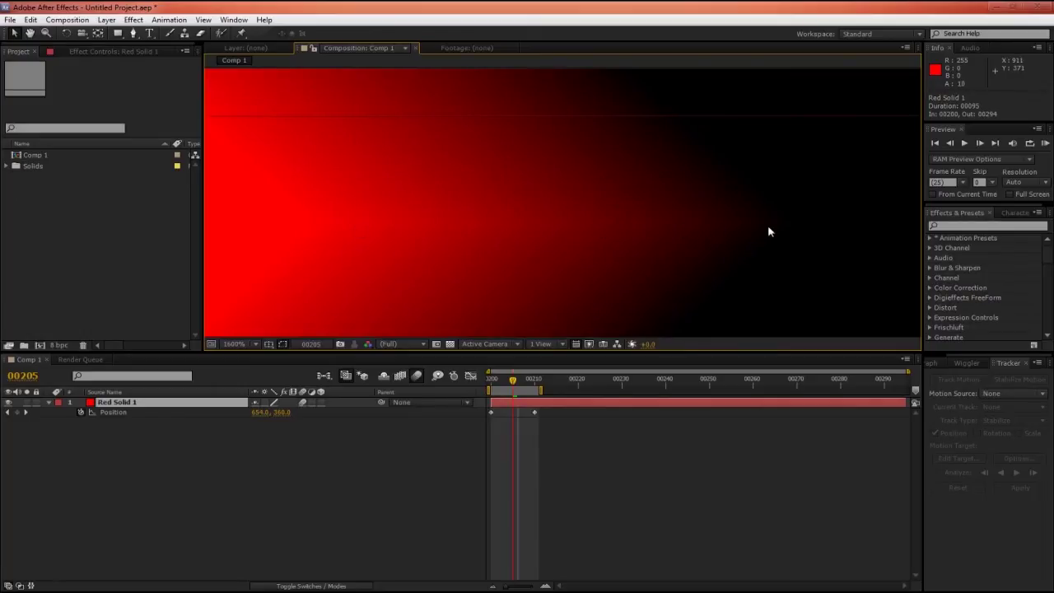
scroll(374, 228, "down", 5)
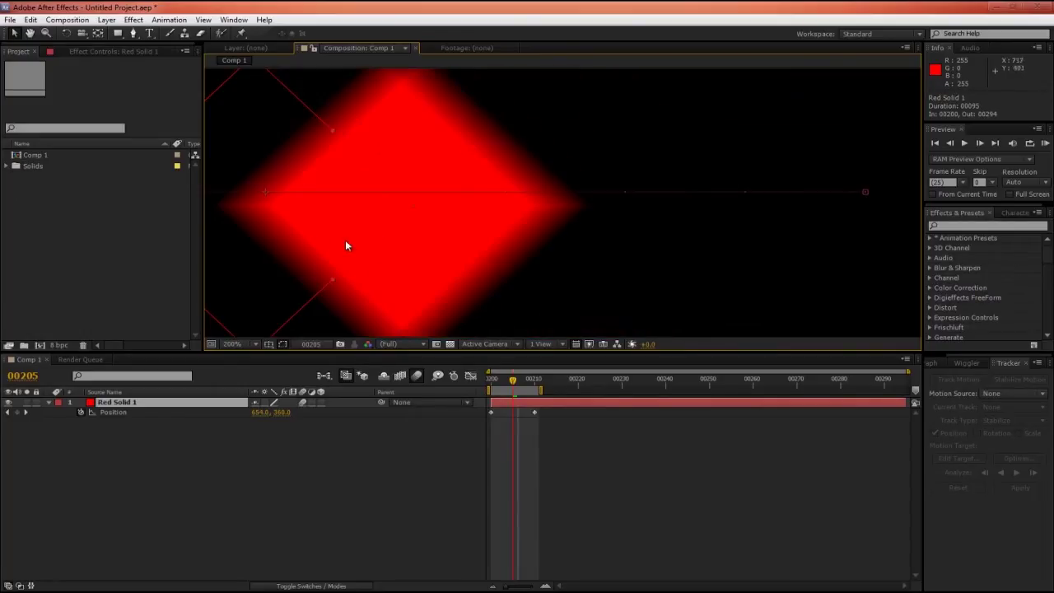
scroll(508, 216, "up", 3)
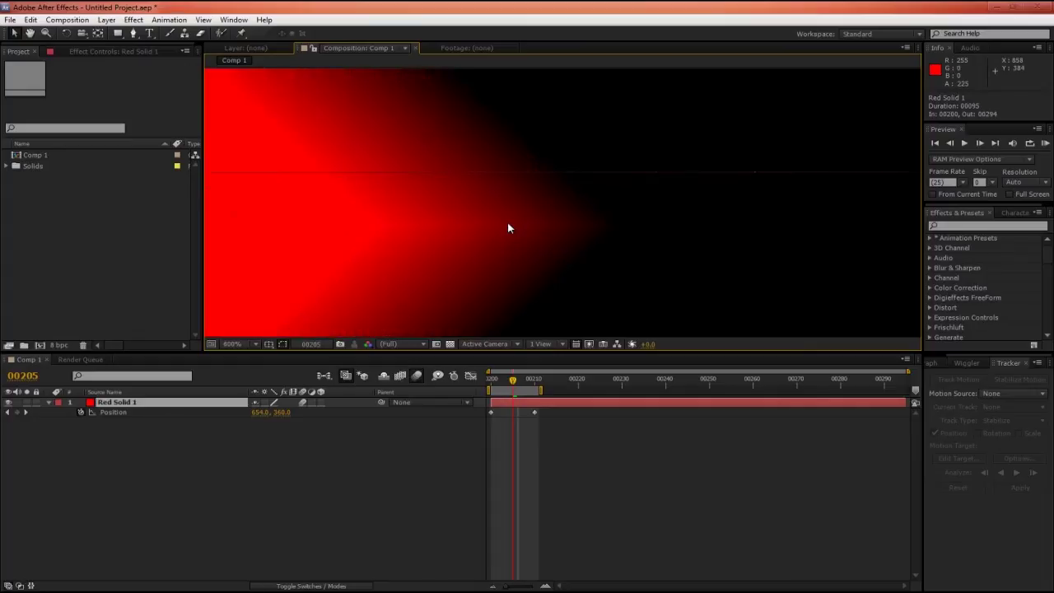
left_click_drag(508, 216, 500, 234)
left_click(210, 471)
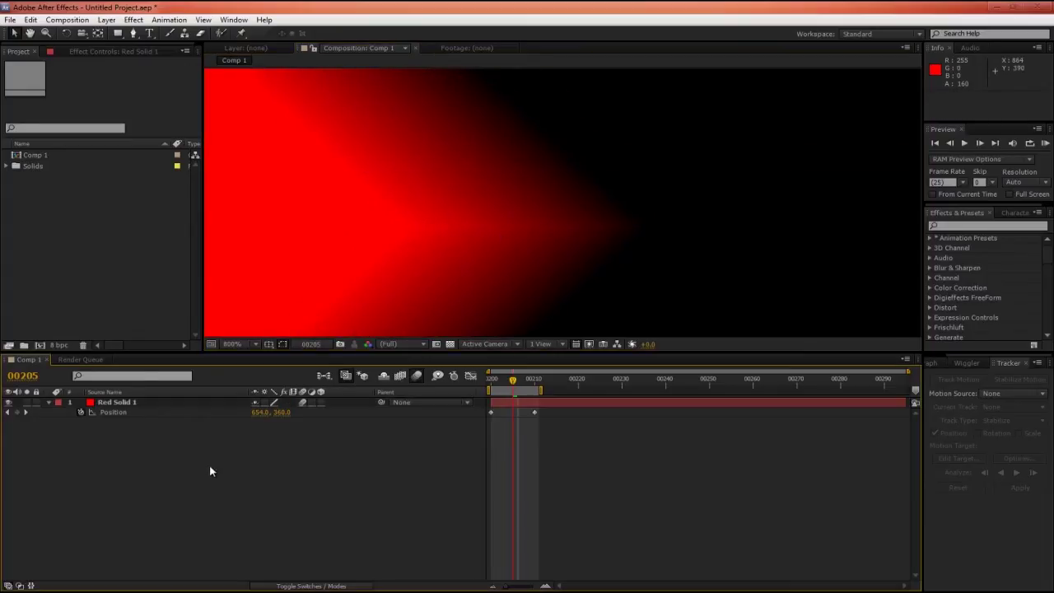
scroll(439, 250, "down", 3)
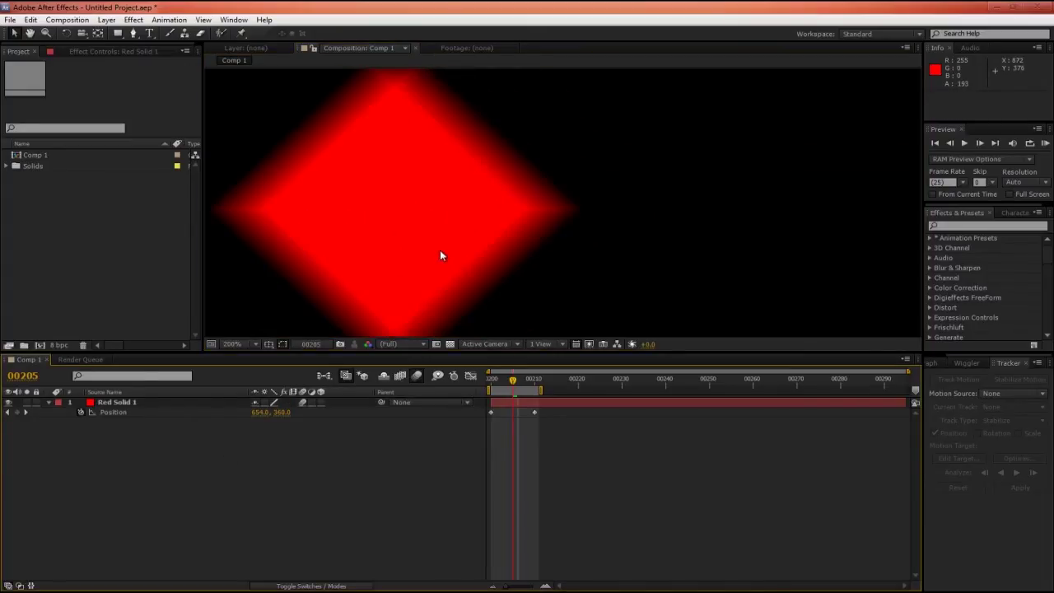
scroll(537, 250, "down", 1)
scroll(534, 248, "up", 4)
Step: Show Comp 1's Advanced settings (180° angle, 360° phase) with the dialog moved beside the diamond
key("ctrl+k")
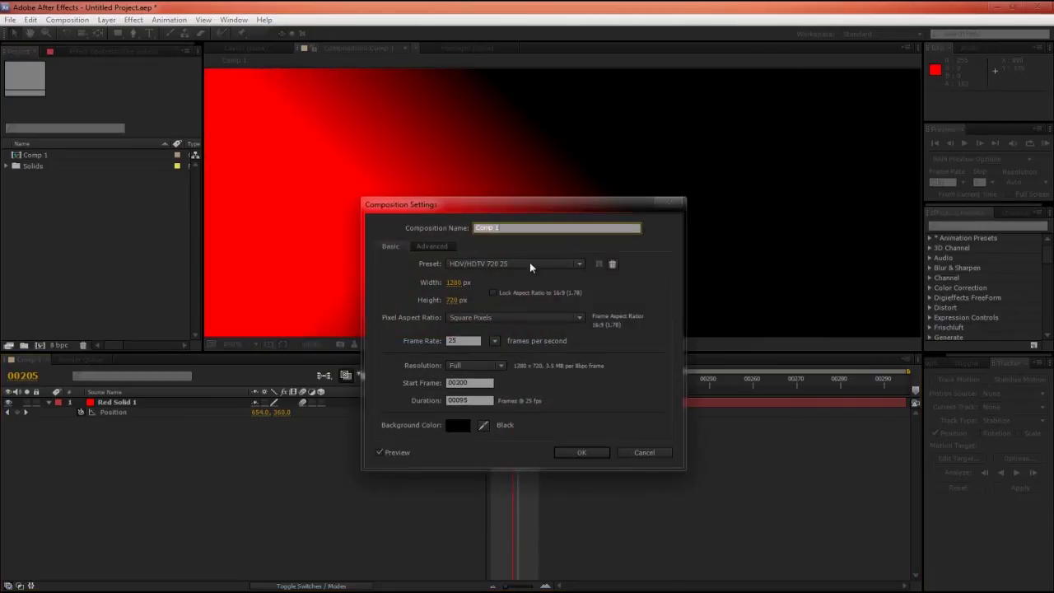
left_click(428, 247)
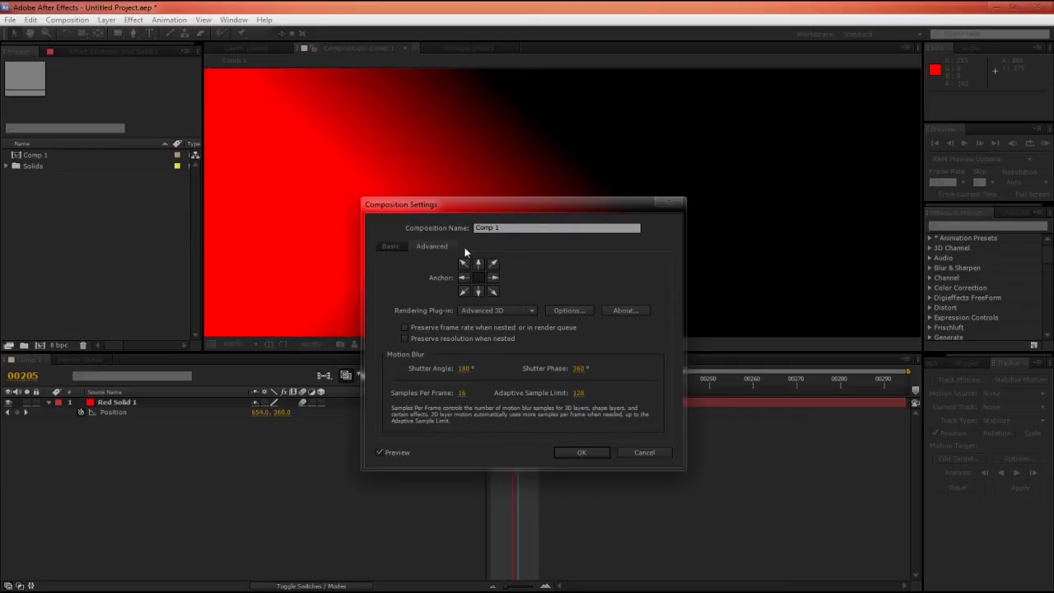
left_click_drag(472, 211, 755, 210)
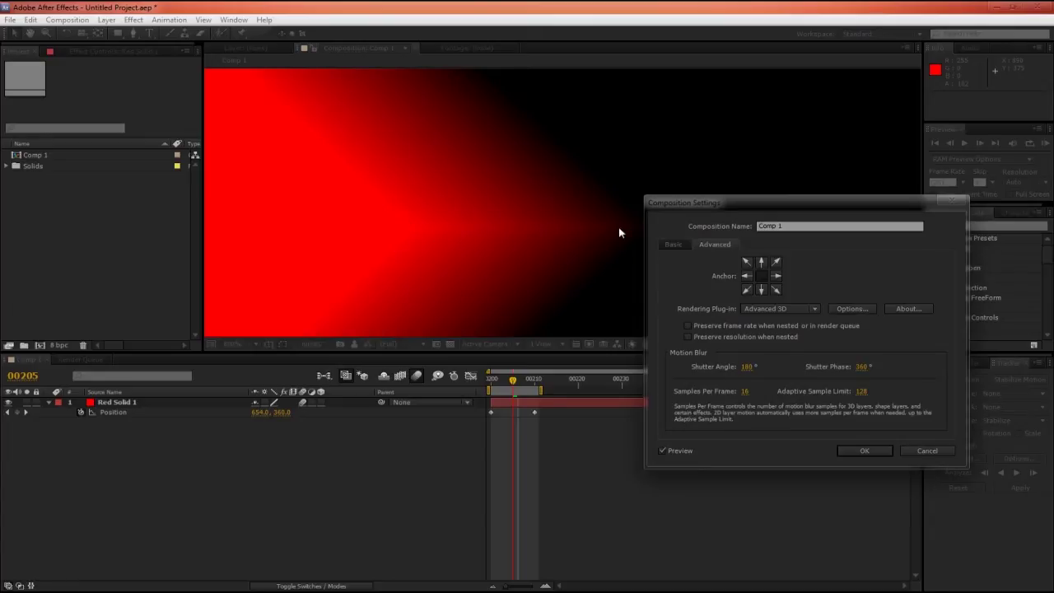
Step: Cancel the settings, move the second Position keyframe to 00205, and go to frame 00202
left_click(939, 451)
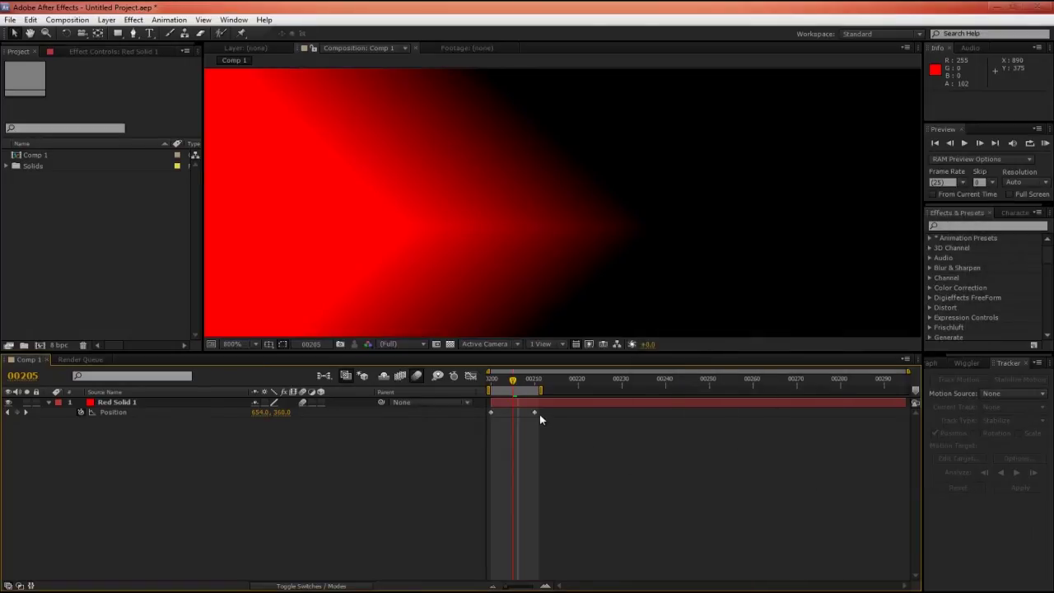
left_click_drag(535, 413, 512, 417)
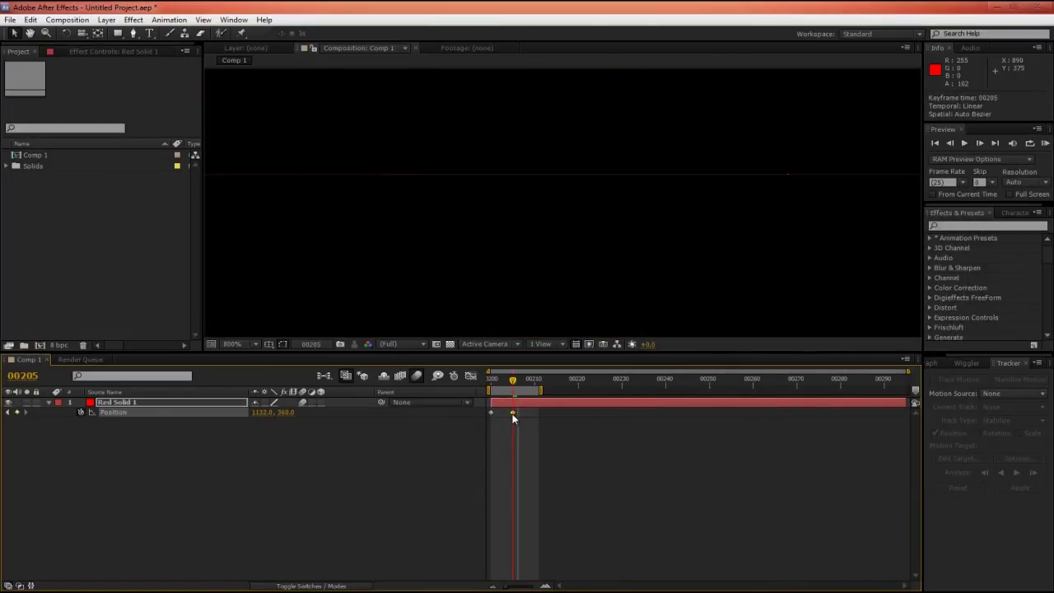
left_click(502, 383)
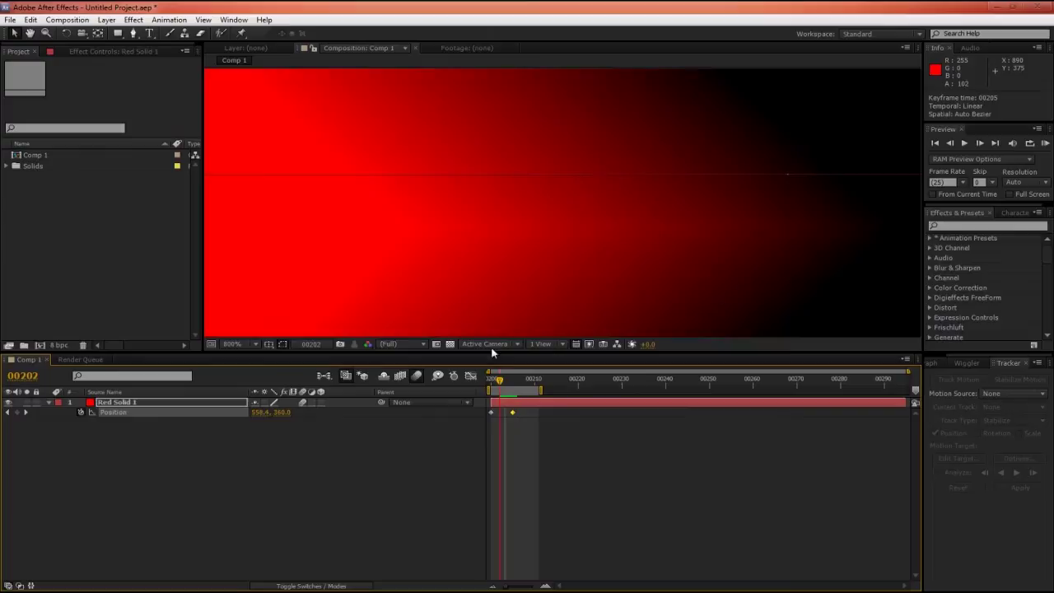
Step: Show the composition's Advanced motion blur settings again
scroll(483, 235, "down", 4)
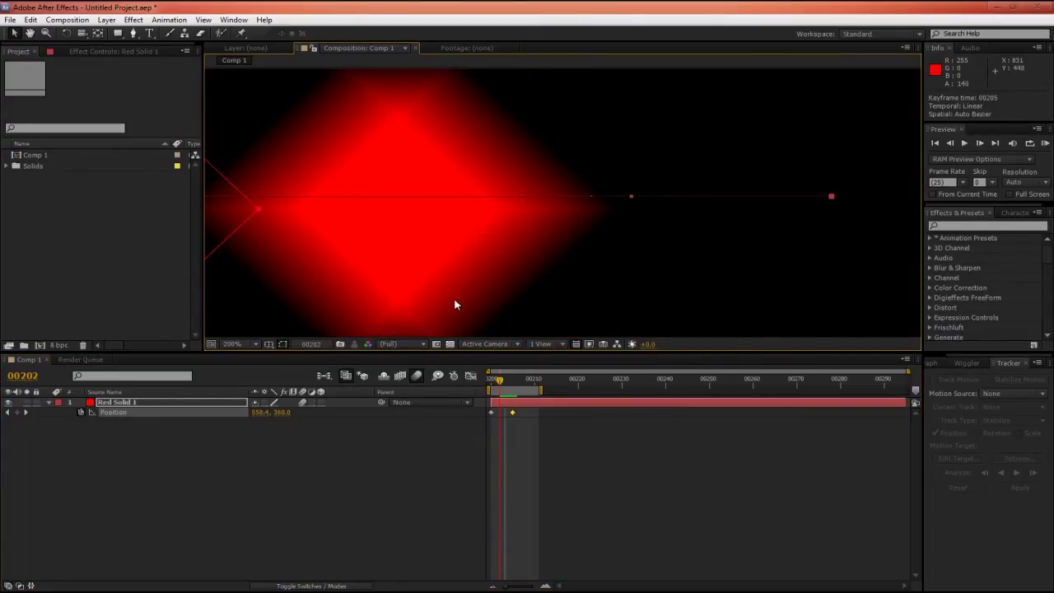
key("ctrl+k")
left_click(722, 245)
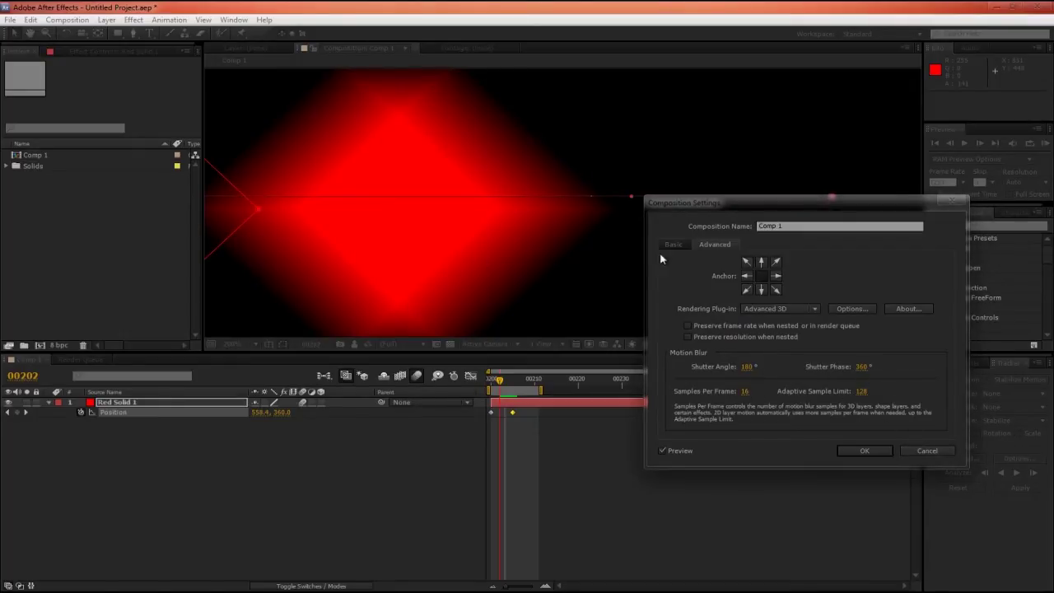
Step: Cancel the settings and toggle Red Solid 1's motion blur repeatedly to compare sharp and blurred
left_click(927, 451)
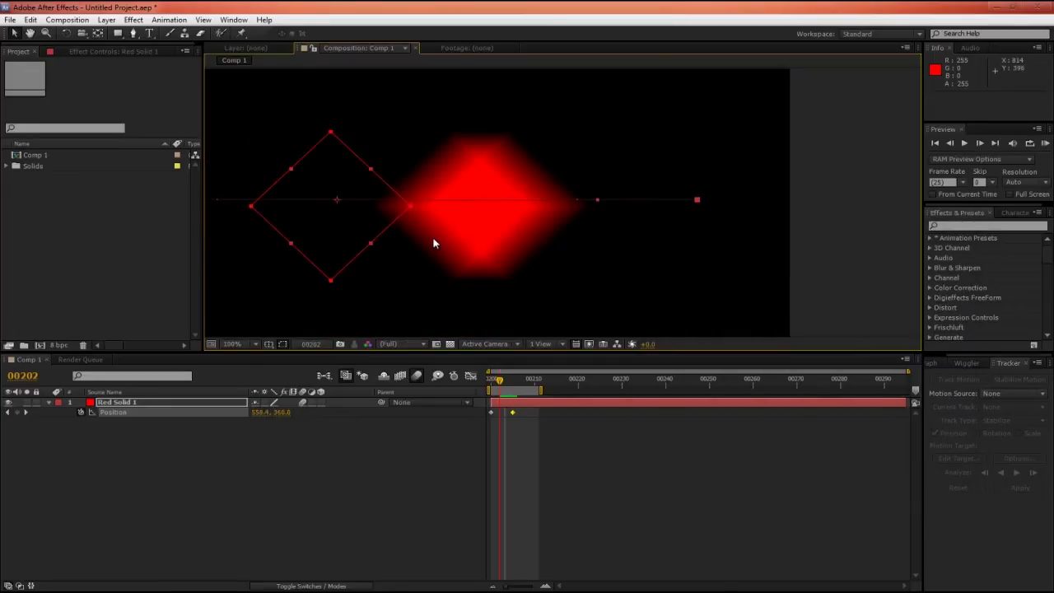
left_click(416, 377)
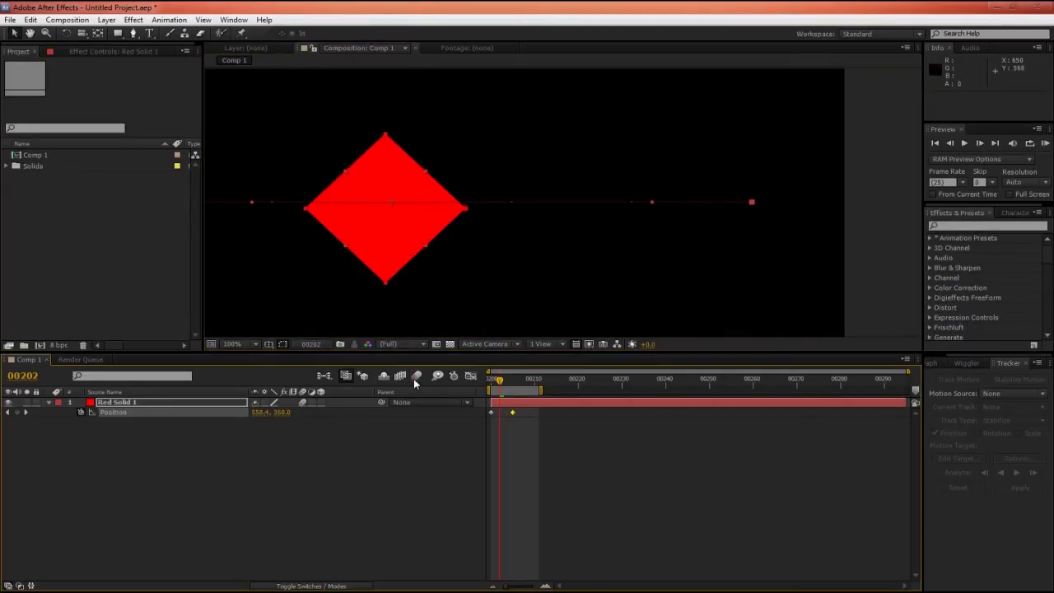
left_click(416, 378)
left_click(416, 377)
left_click(416, 377)
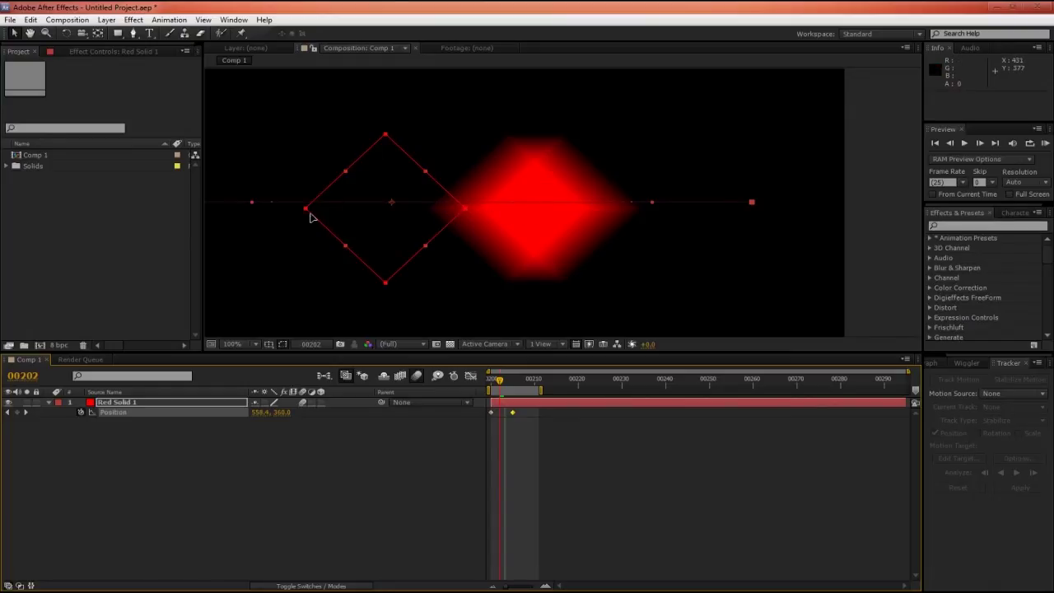
left_click(416, 378)
Step: Re-enable the diamond's motion blur, deselect it, and change the shutter phase
left_click(417, 377)
left_click(360, 445)
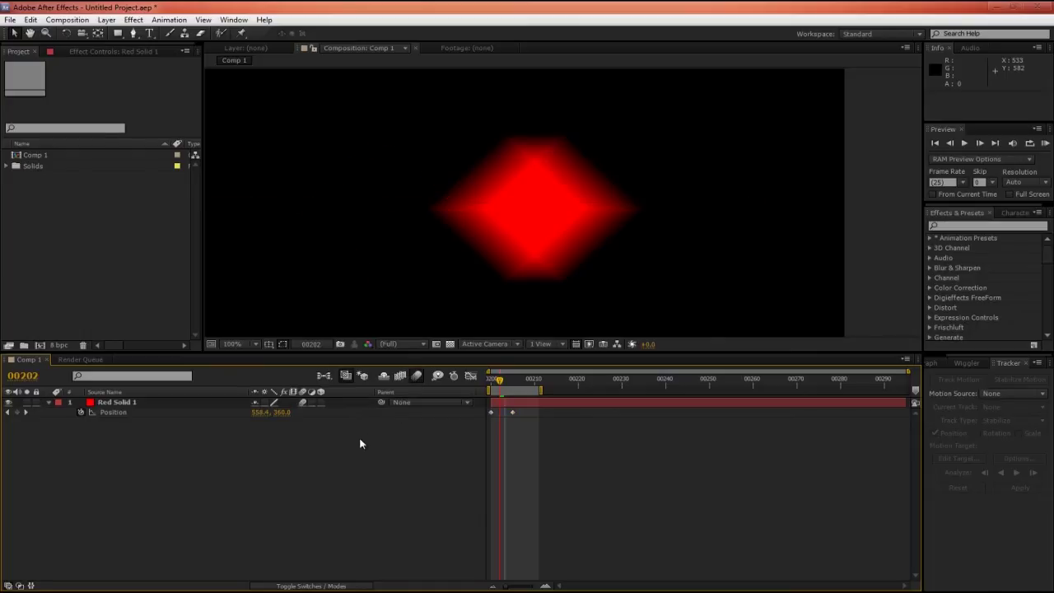
key("ctrl+k")
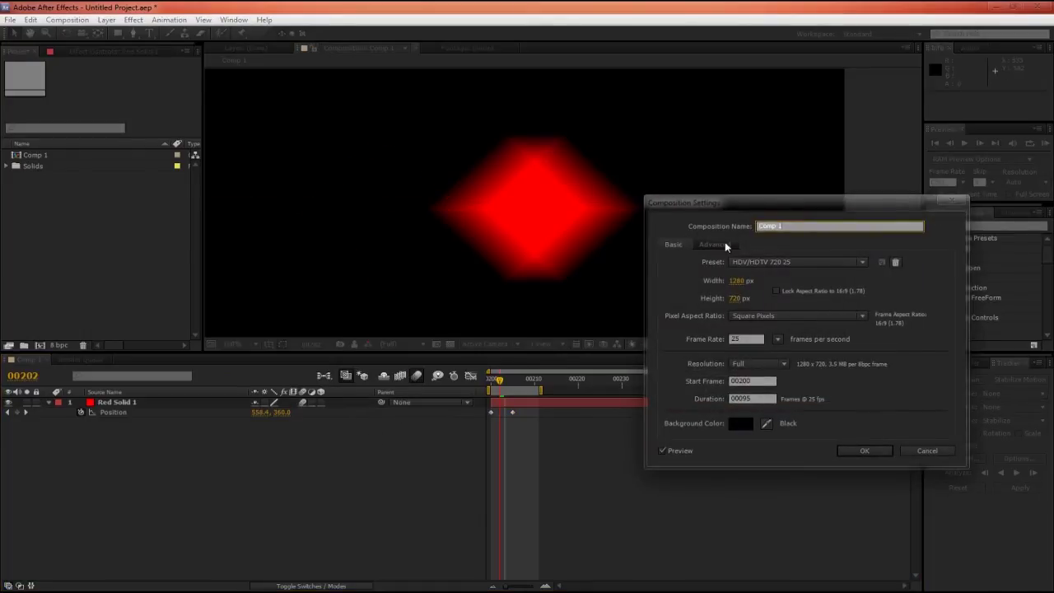
left_click(725, 244)
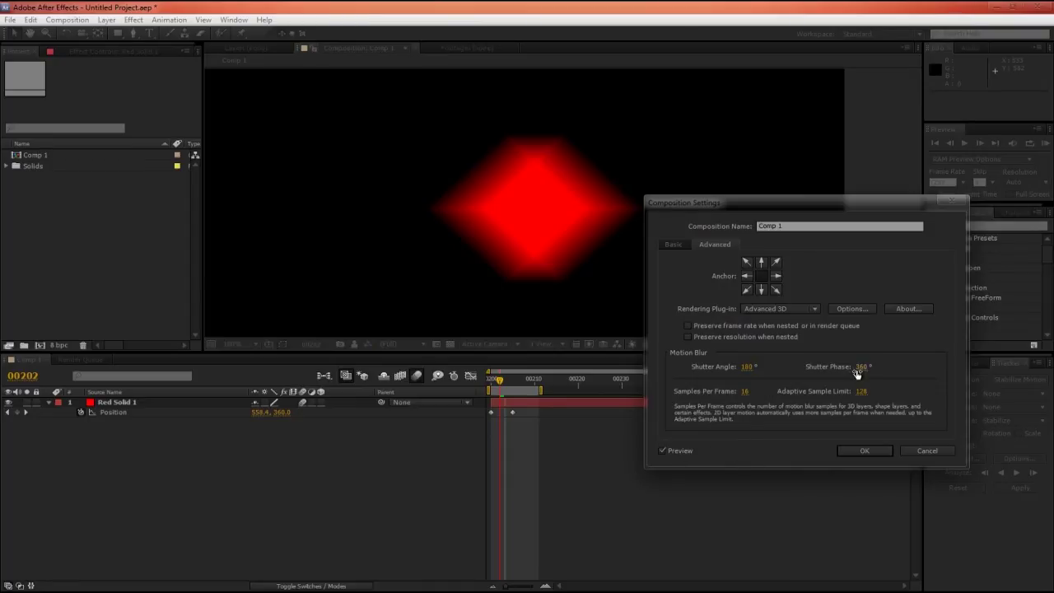
left_click(860, 367)
left_click(862, 452)
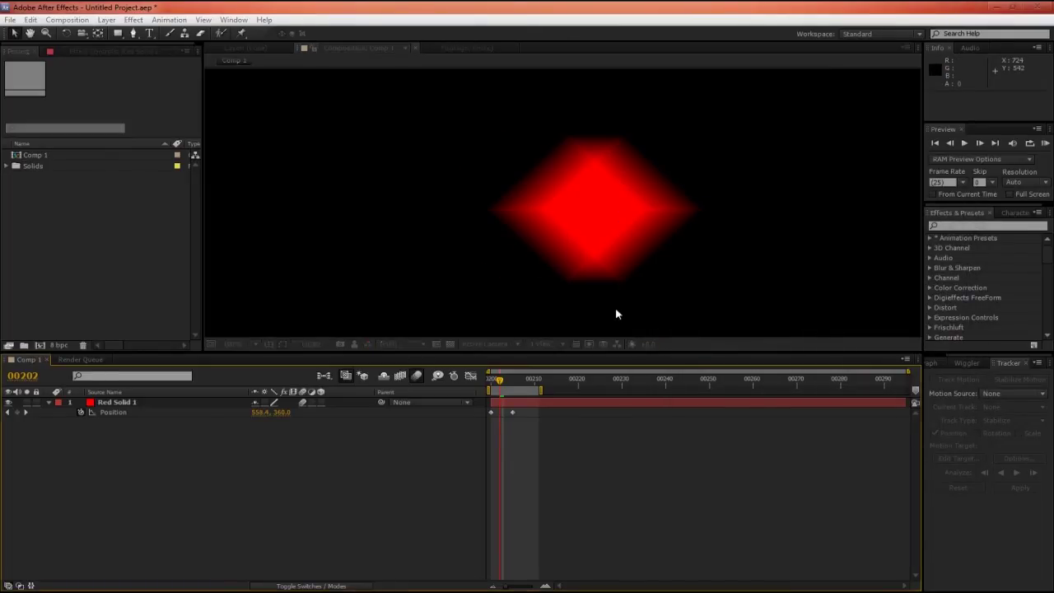
Step: Edit the shutter phase again and toggle the diamond's motion blur to compare
key("ctrl+k")
left_click(728, 246)
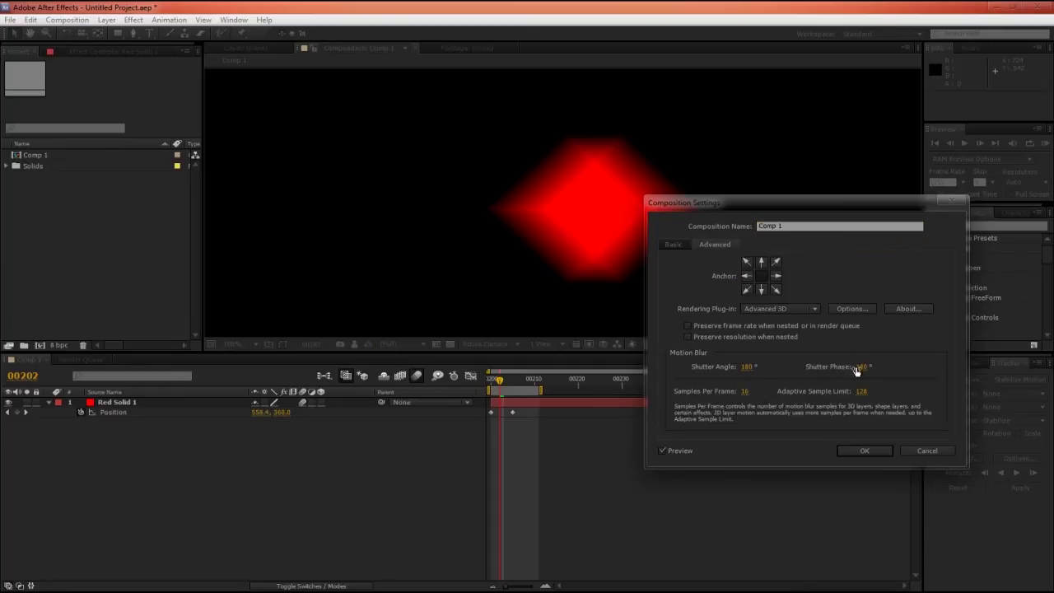
left_click(860, 368)
left_click(863, 450)
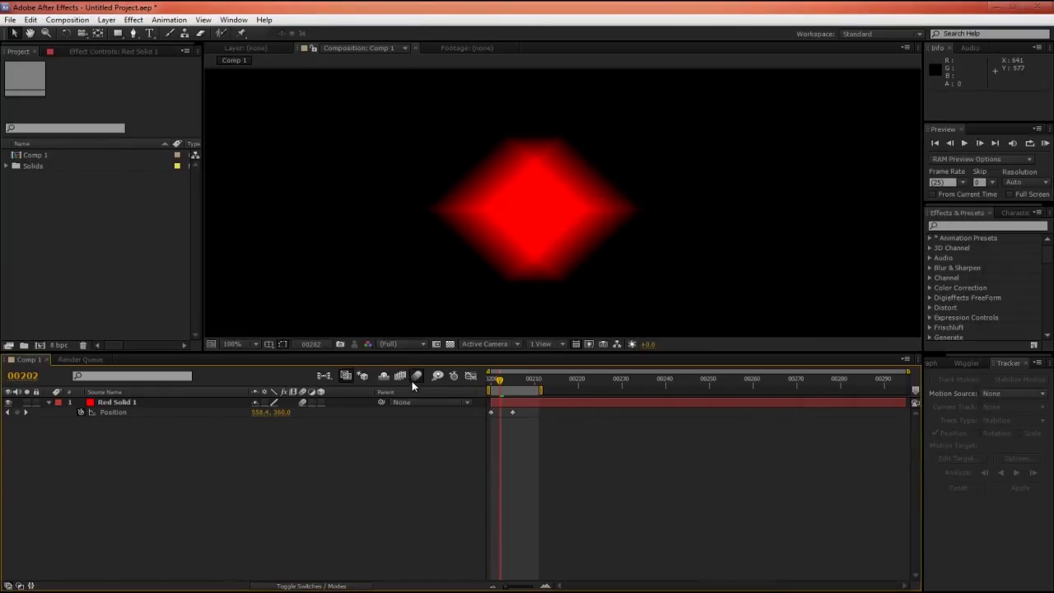
left_click(417, 377)
left_click(416, 377)
Step: Confirm a shutter phase of 0° in the Advanced composition settings
key("ctrl+k")
left_click(724, 247)
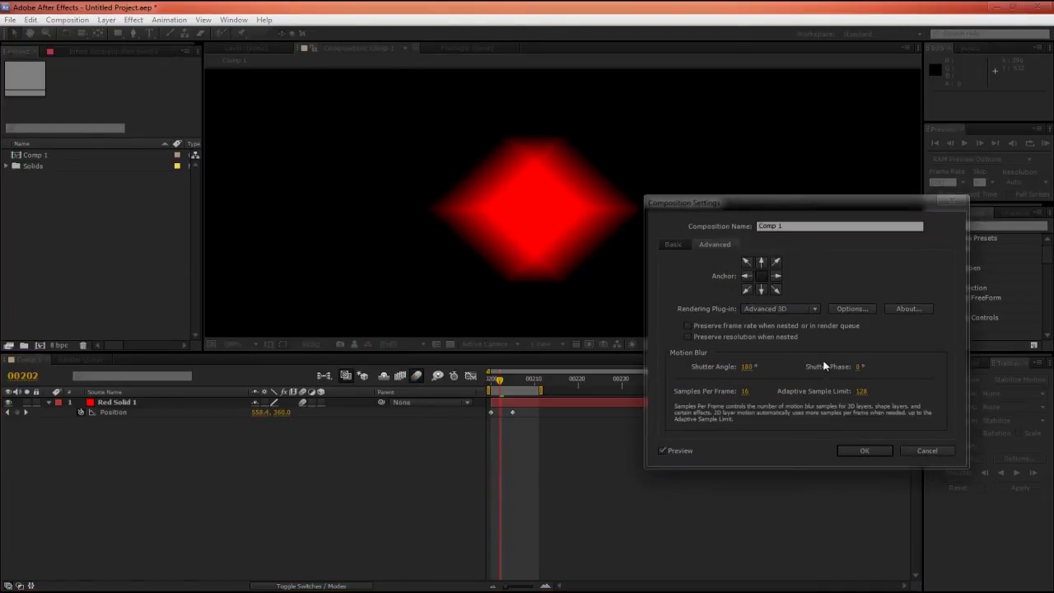
left_click(864, 450)
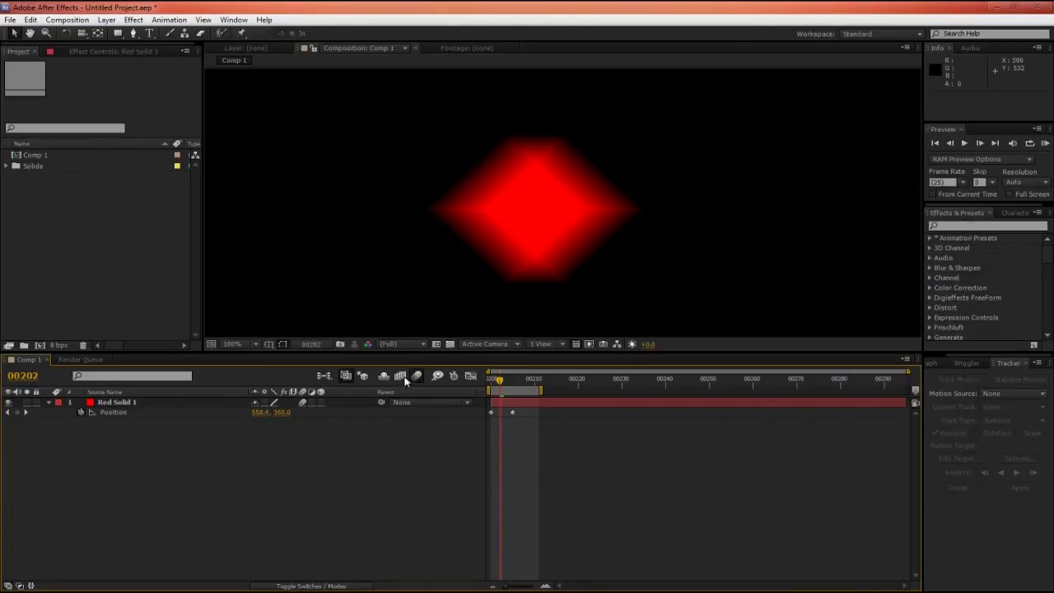
Step: Turn off Red Solid 1's motion blur and select the layer to show its motion path
left_click(417, 377)
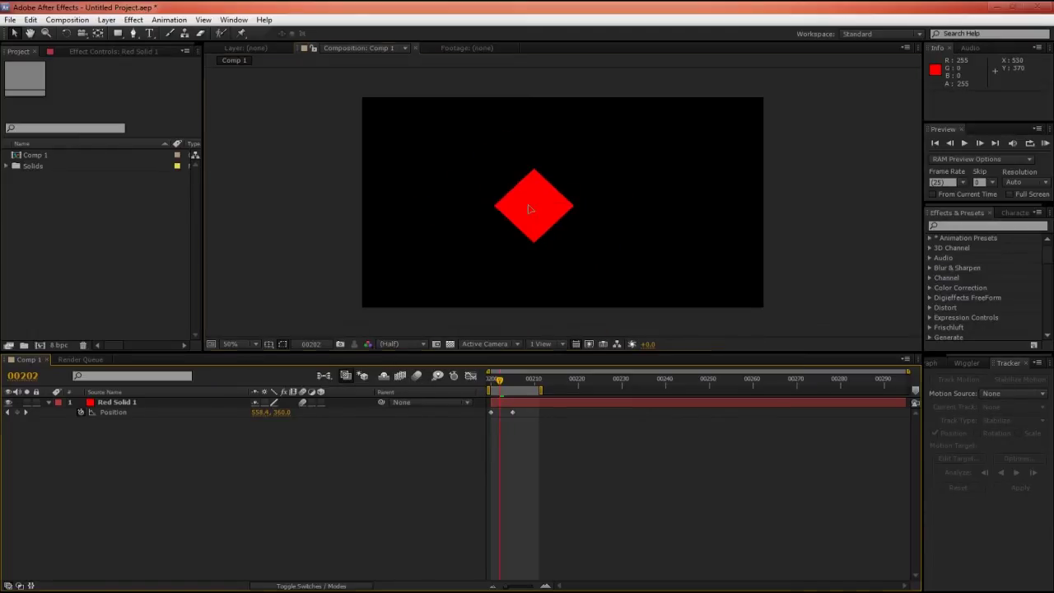
left_click(472, 235)
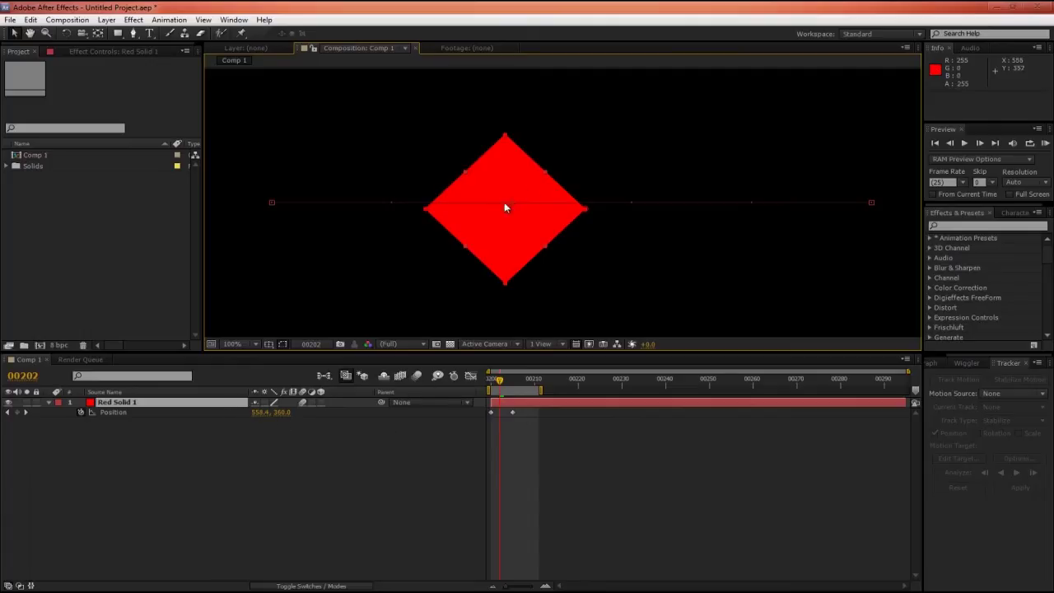
left_click(411, 386)
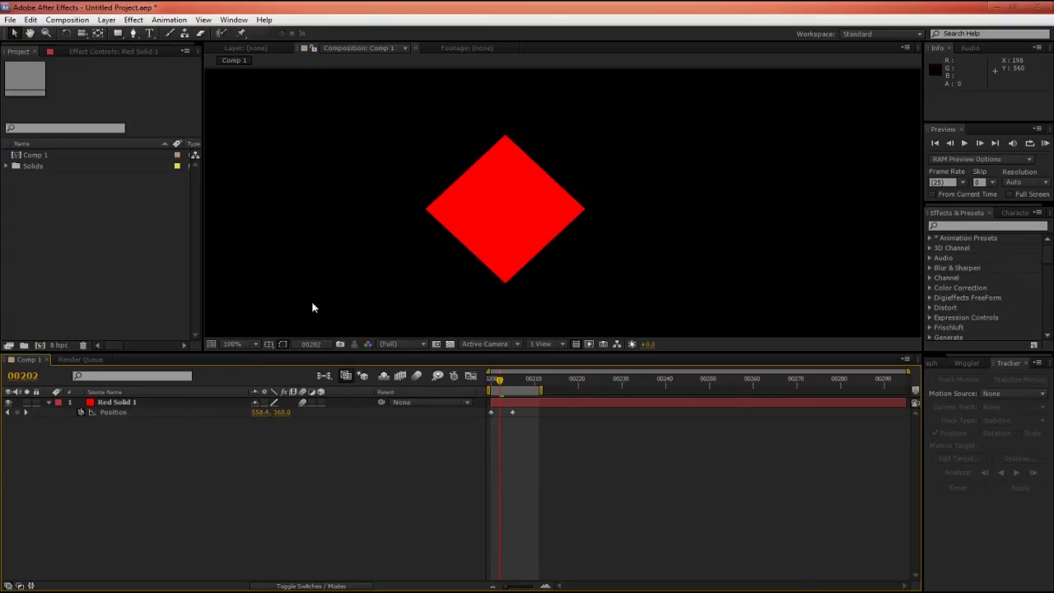
left_click(522, 208)
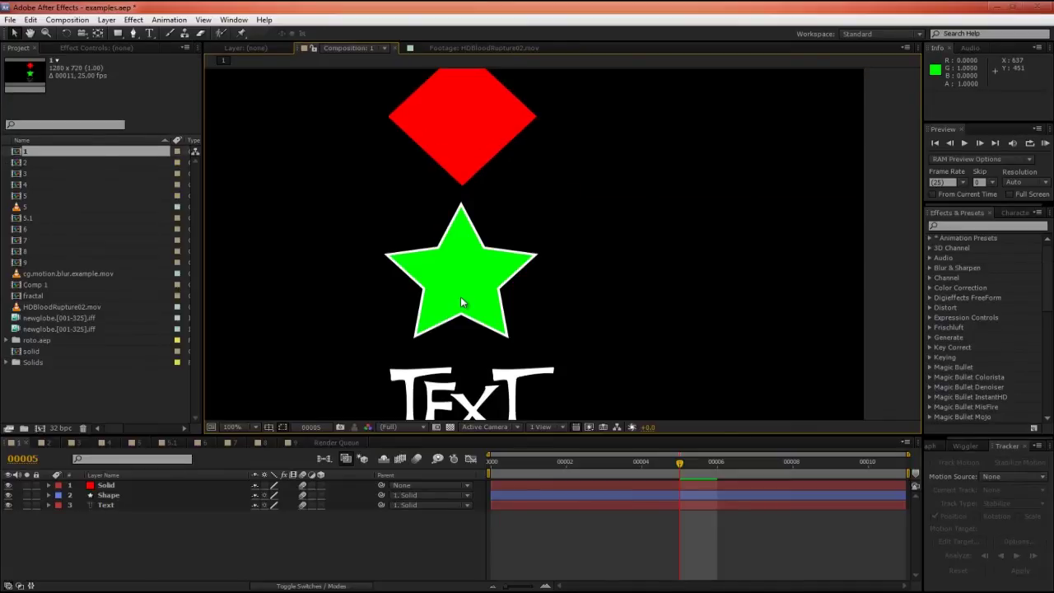
Step: Zoom to 50%, motion-blur comp 1's diamond, star and text, and RAM-preview comp 2
key("comma")
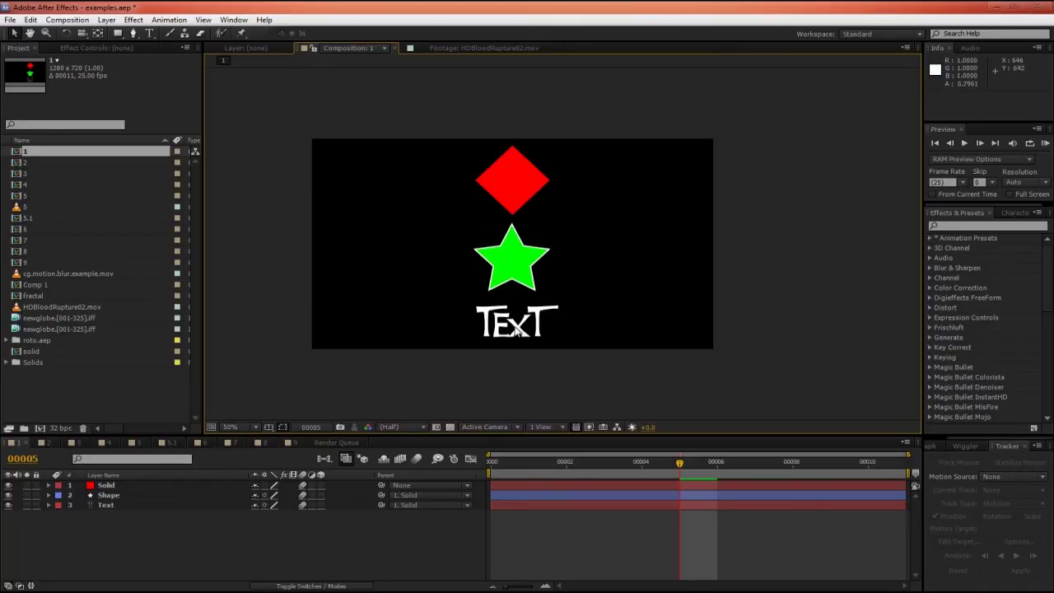
left_click(416, 459)
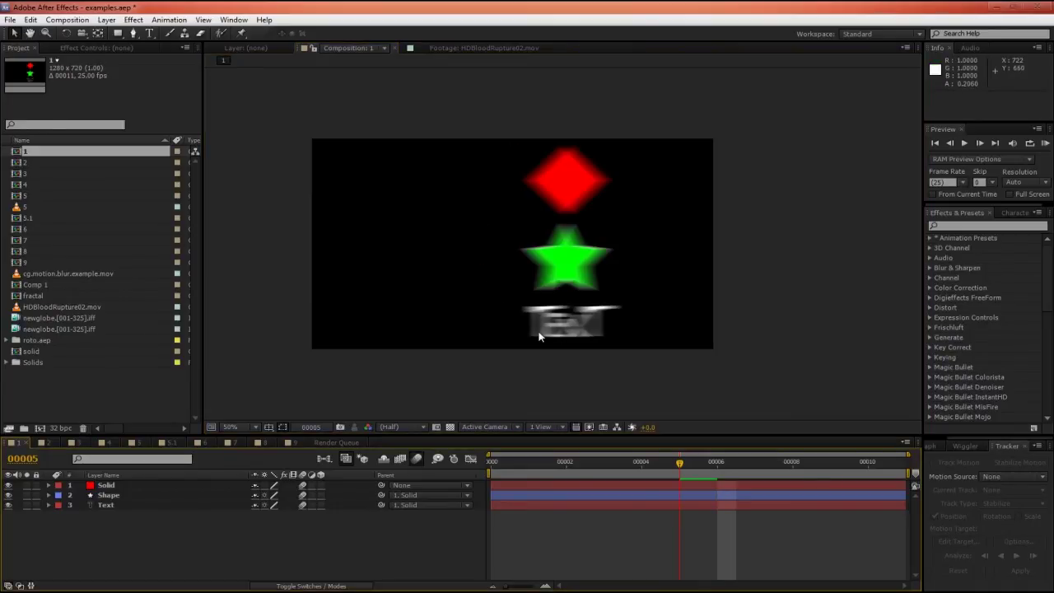
left_click(44, 443)
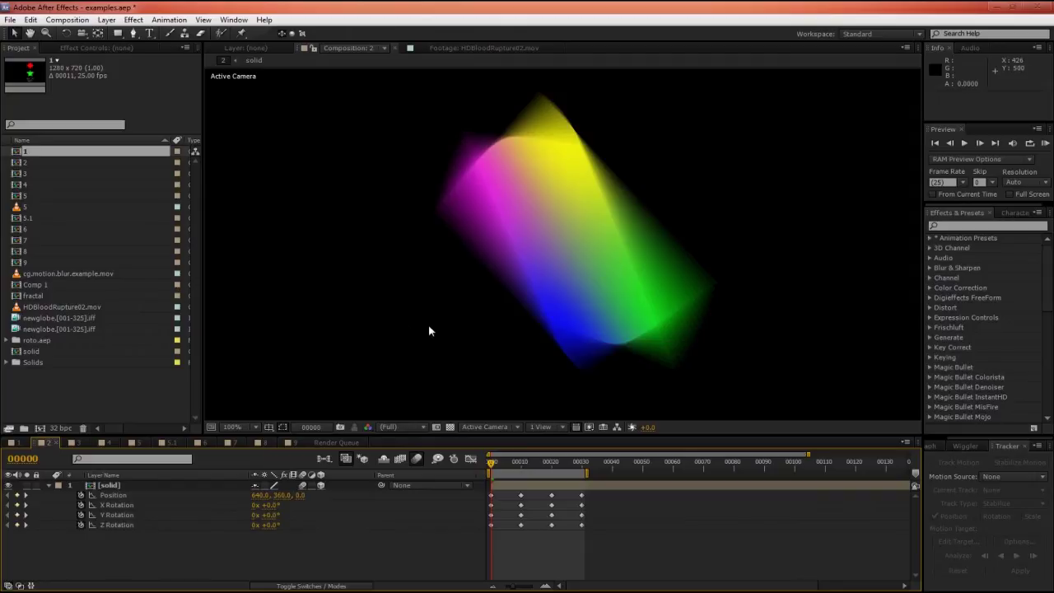
key("KP_0")
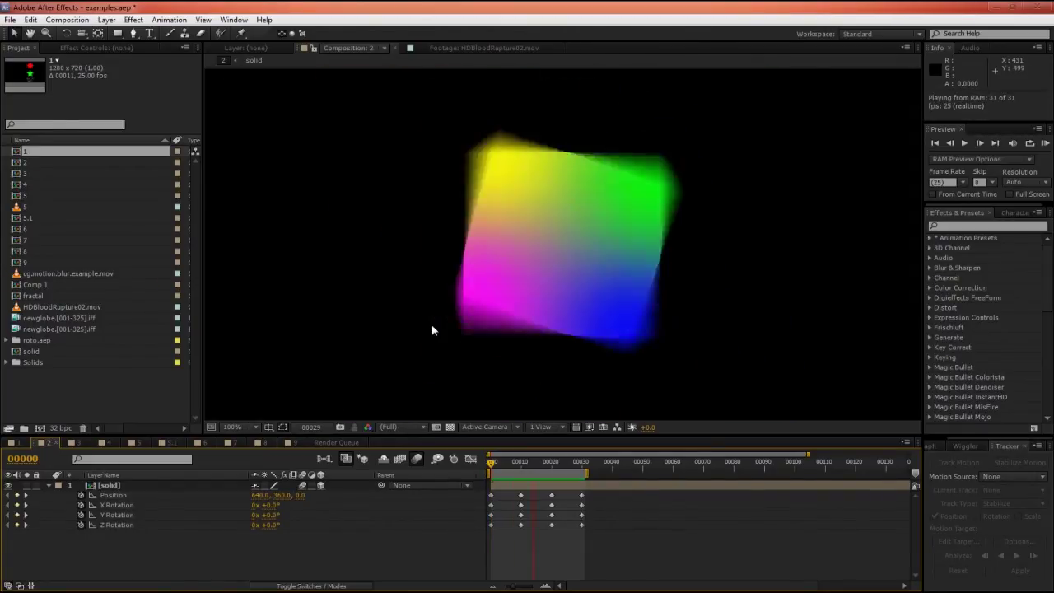
left_click(75, 444)
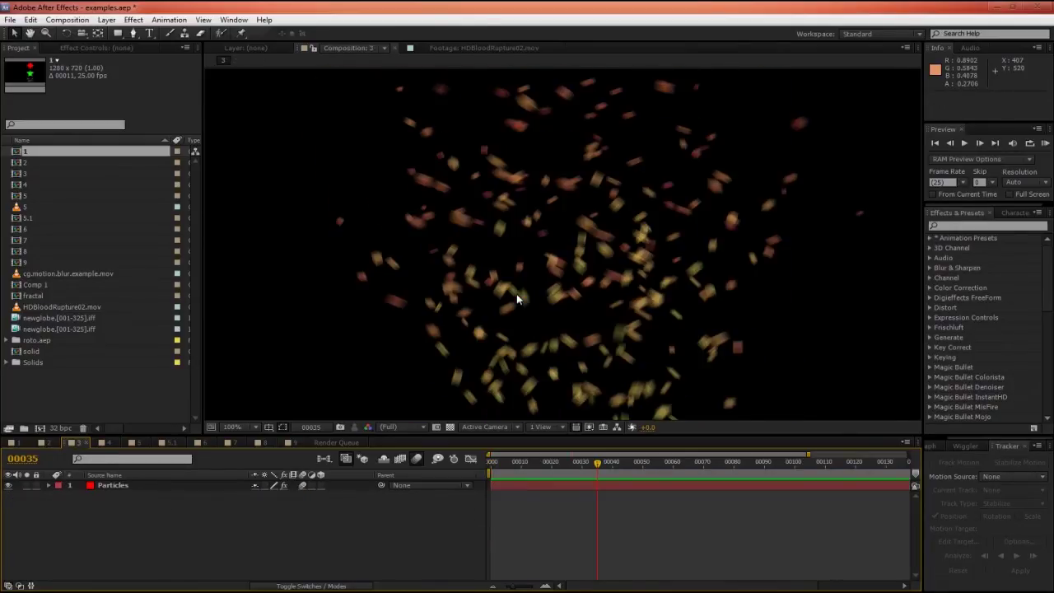
Step: Preview the particles with motion blur, then step through frames 22 to 24
key("KP_0")
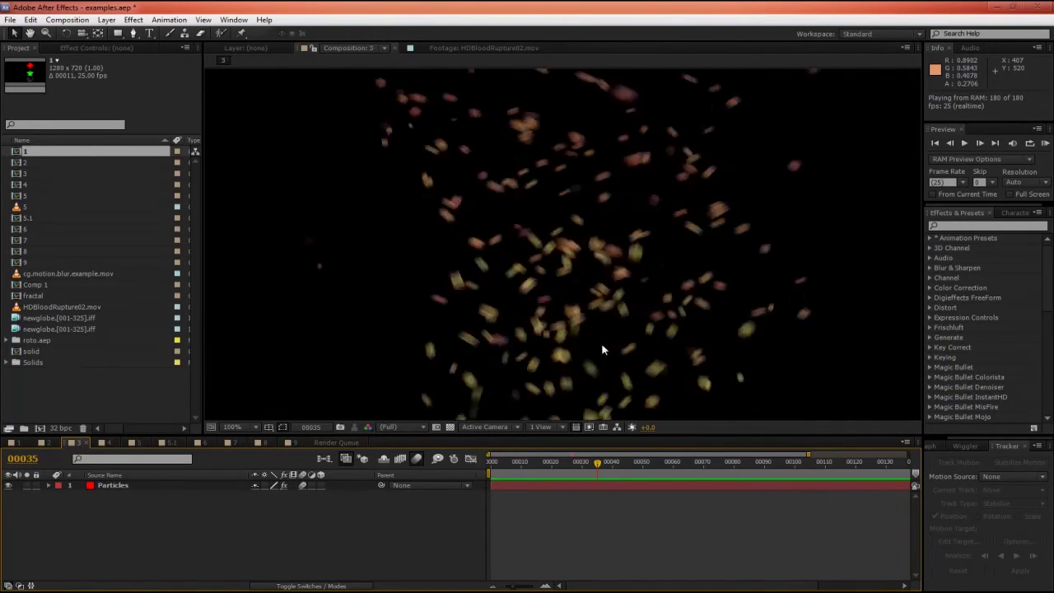
left_click(575, 465)
left_click(554, 466)
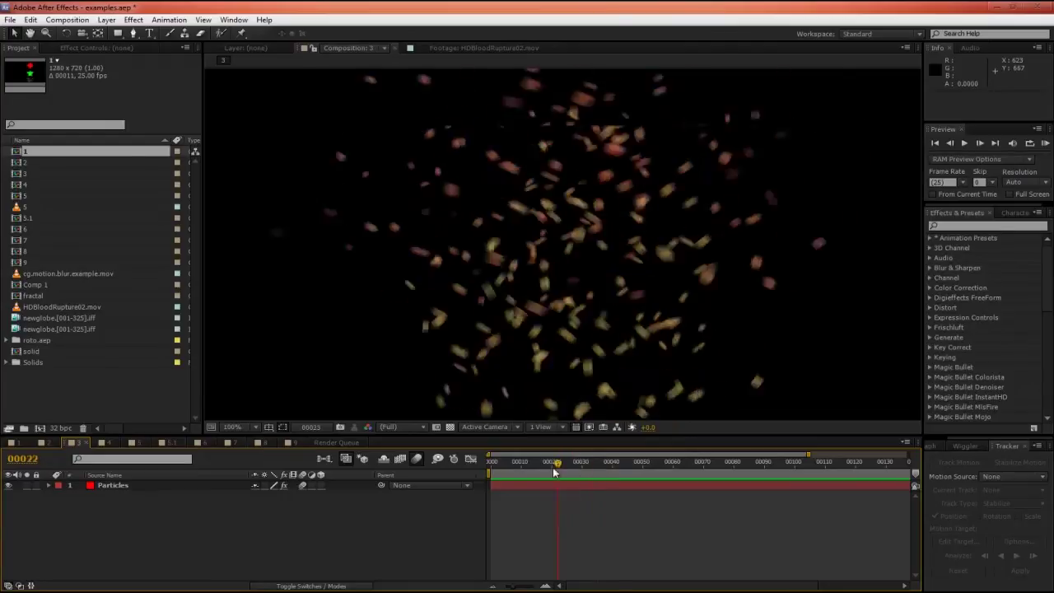
mouse_move(554, 467)
left_mouse_down()
mouse_move(499, 466)
mouse_move(564, 466)
left_mouse_up()
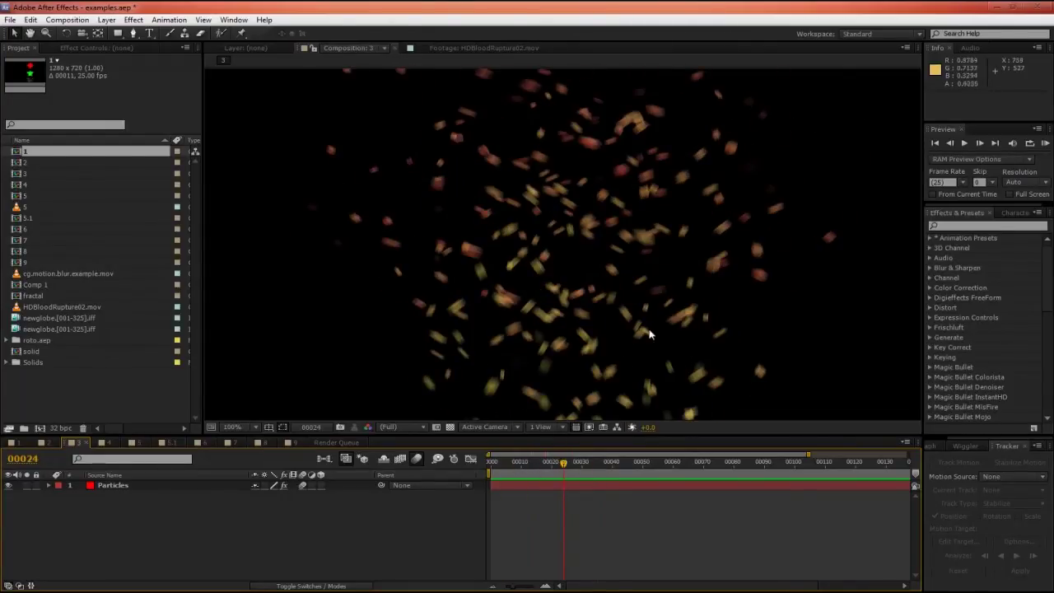
Step: Switch the particles' motion blur off, preview again, then move to composition 4
left_click(416, 459)
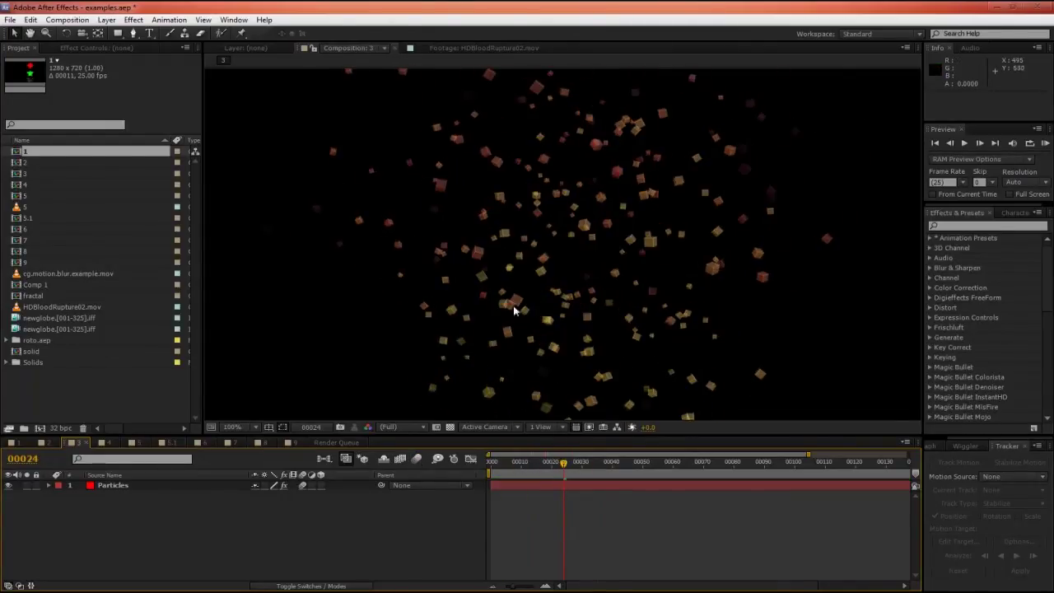
key("KP_0")
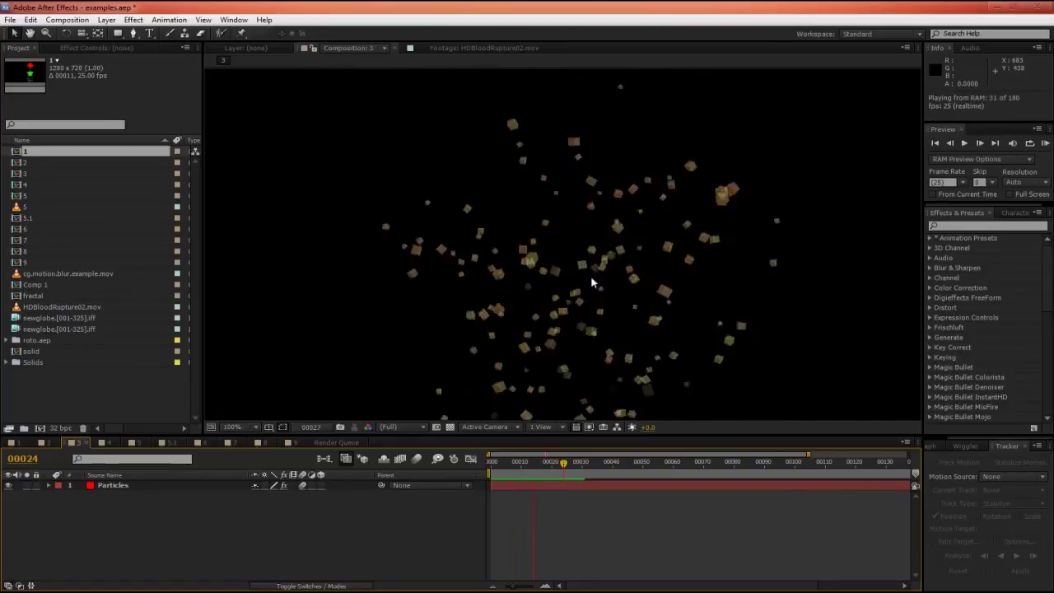
key("space")
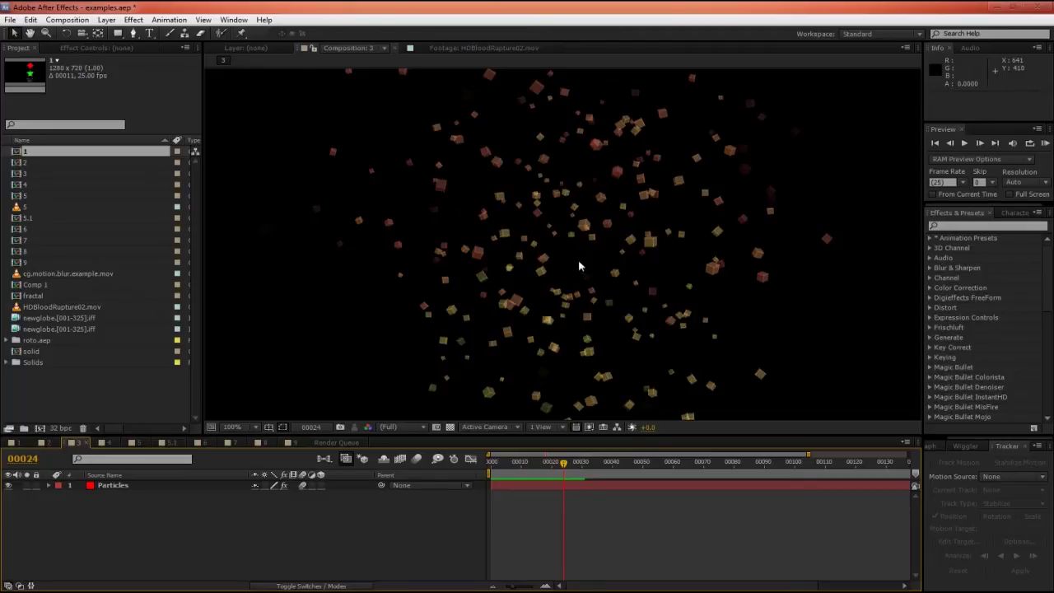
left_click(107, 442)
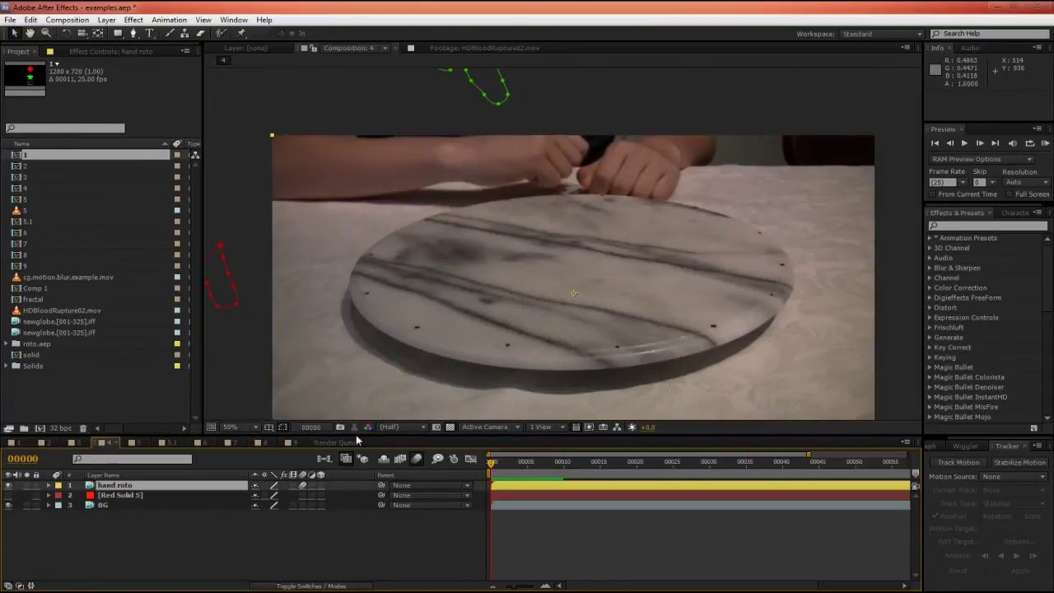
Step: Hide the hand roto masks and scrub the turntable footage from frame 6 to 26
left_click(271, 526)
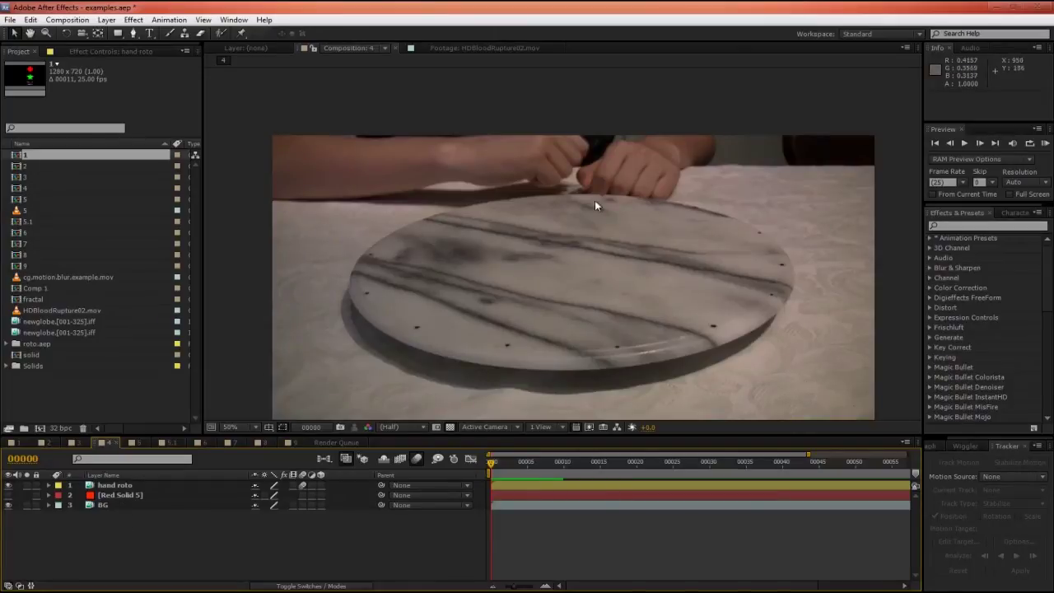
left_click(537, 469)
left_click_drag(537, 469, 706, 469)
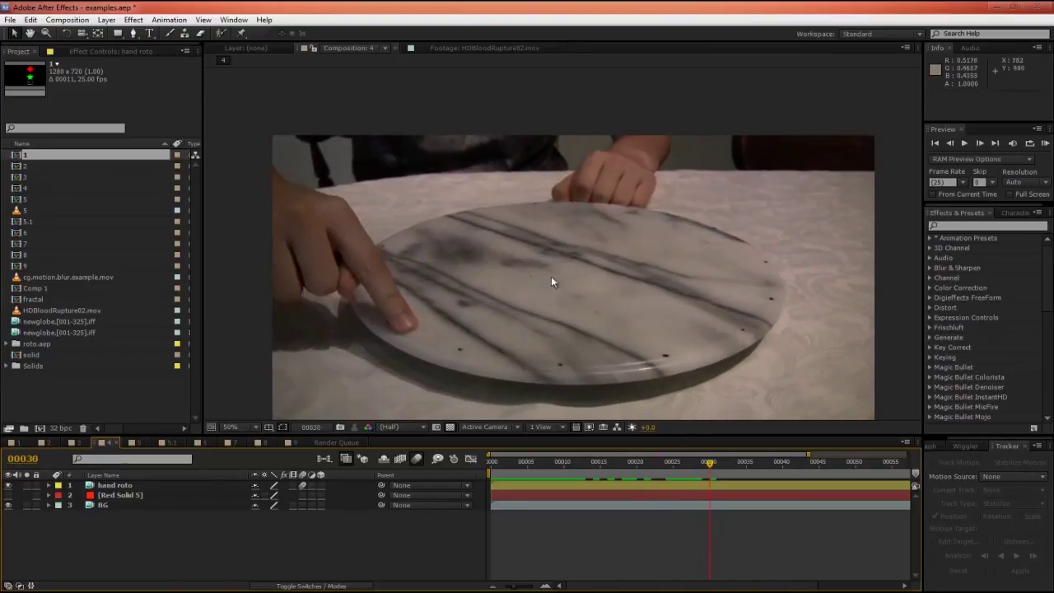
Step: Make Red Solid 5 visible, pan the view, and check the hand roto mask at frame 8
left_click(8, 495)
left_click_drag(392, 315, 523, 288)
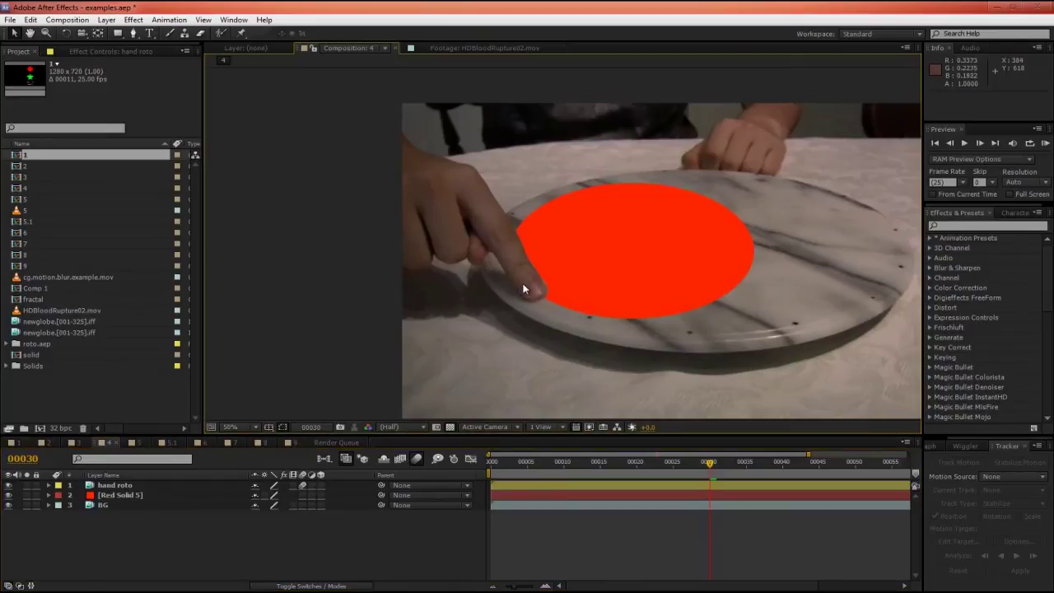
left_click(476, 220)
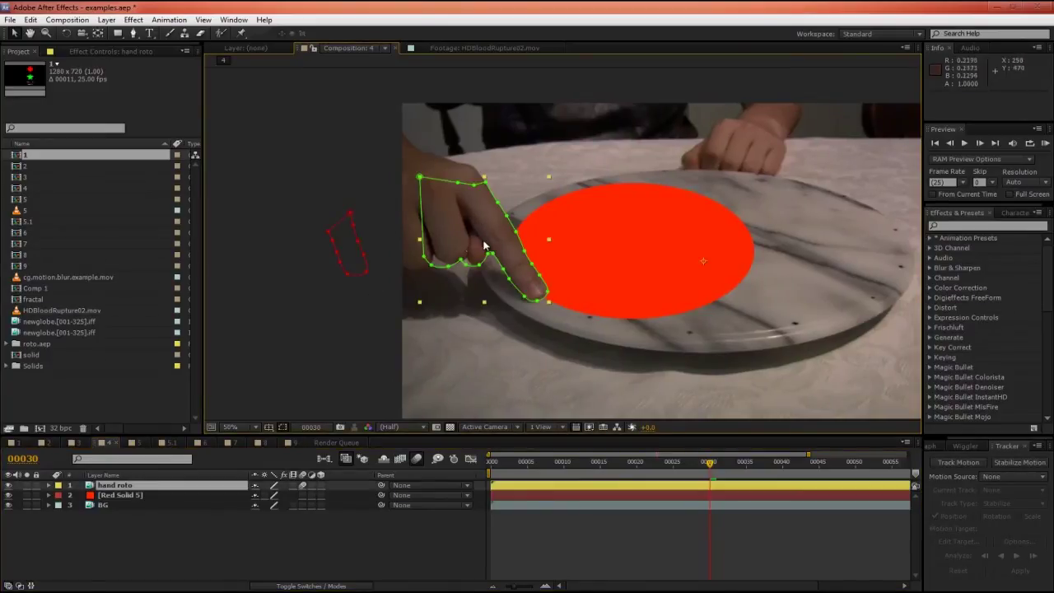
left_click(624, 471)
left_click_drag(625, 472, 557, 477)
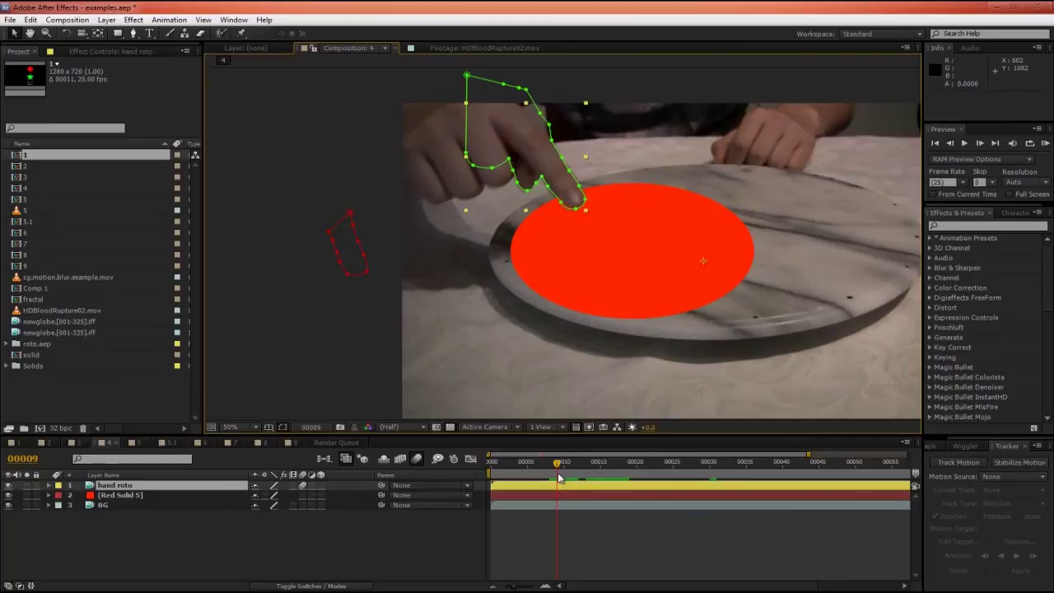
Step: Zoom the viewer in on the fingertip with the hand roto mask shown
left_click(539, 537)
scroll(523, 298, "up", 3)
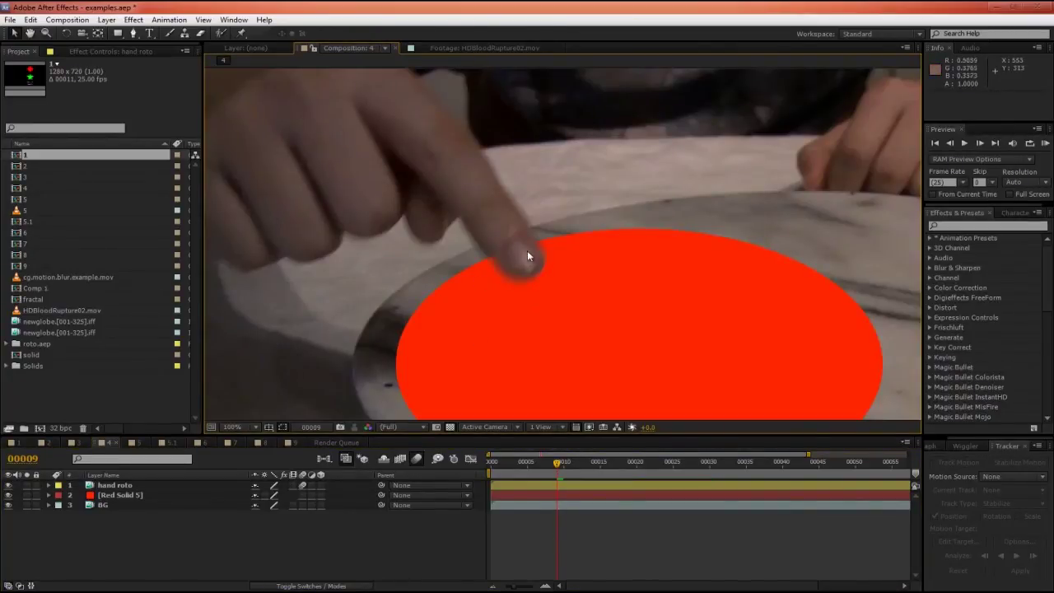
left_click(504, 237)
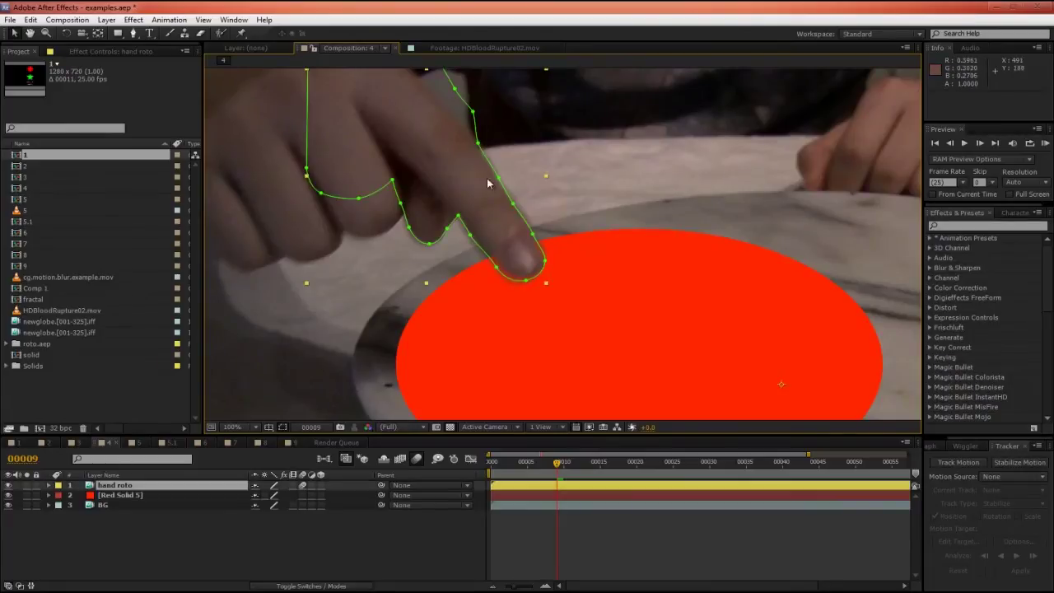
left_click_drag(486, 222, 469, 252)
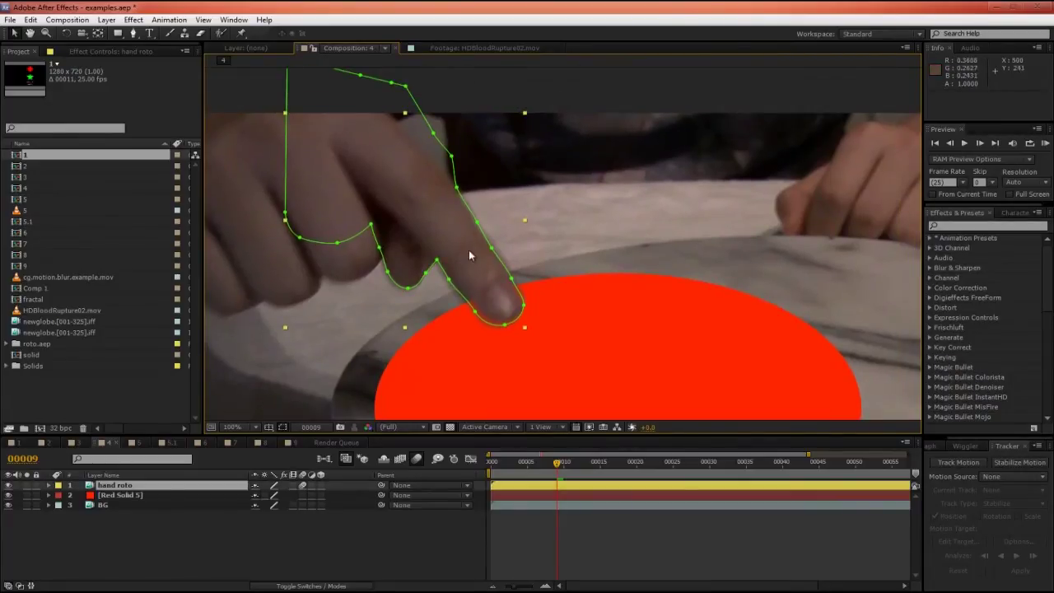
Step: Compare the fingertip mask frame by frame between frames 8 and 9
key("Page_Up")
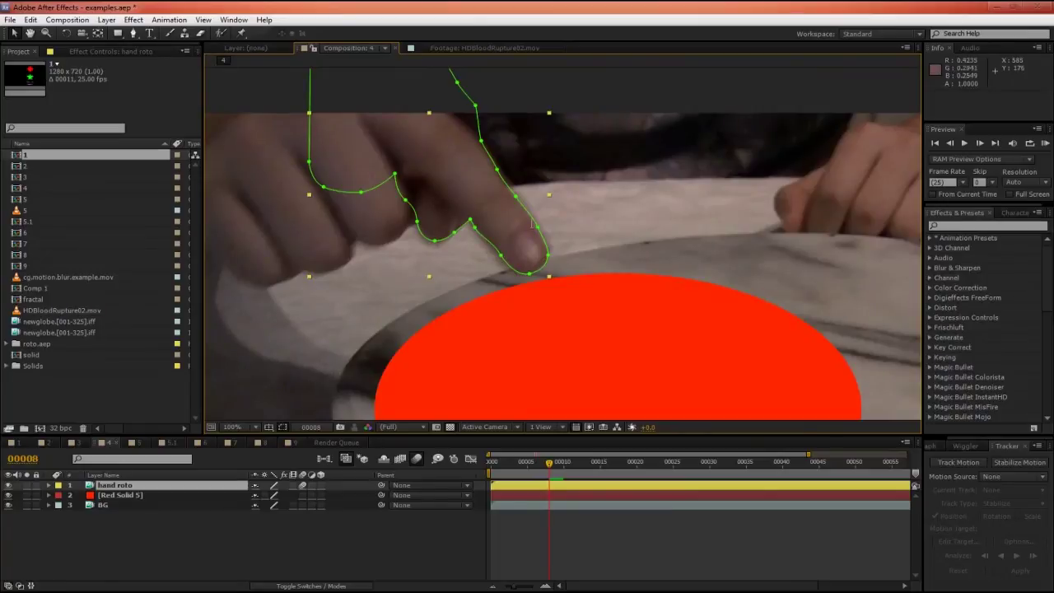
key("Page_Down")
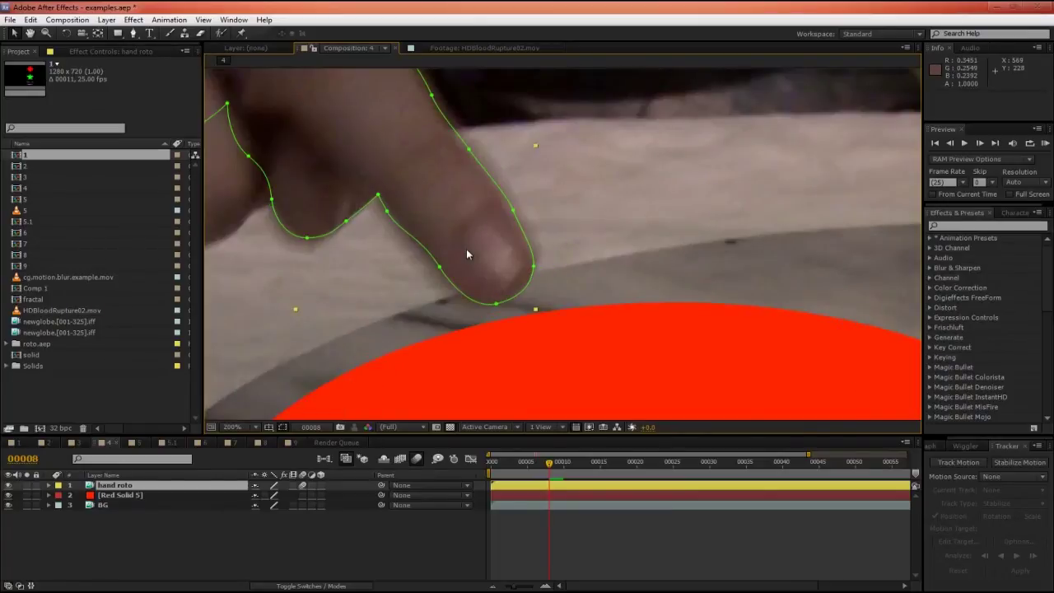
key("Page_Up")
left_click_drag(475, 252, 491, 266)
key("Page_Down")
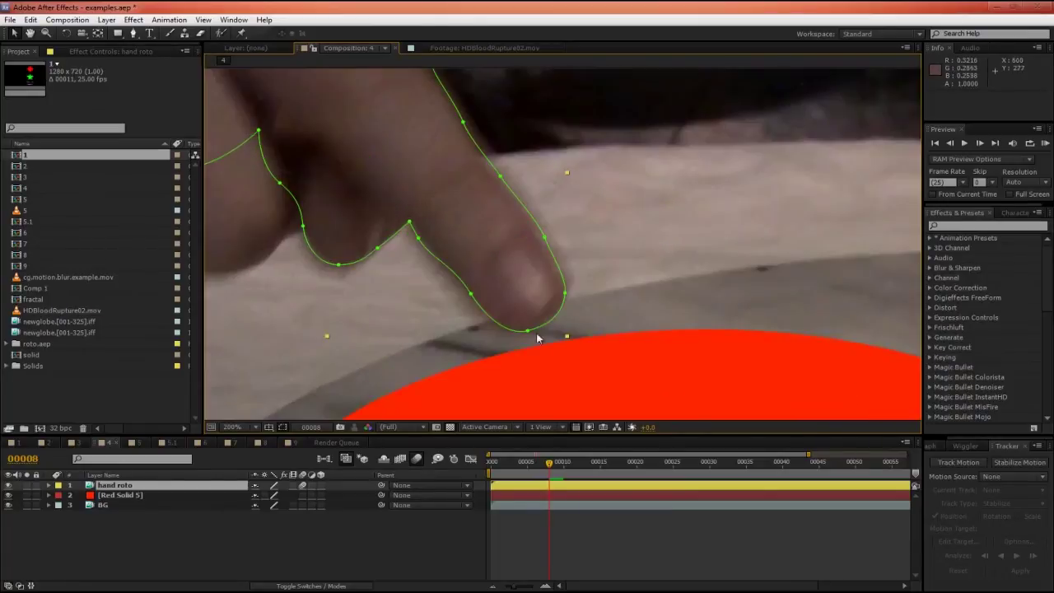
key("Page_Up")
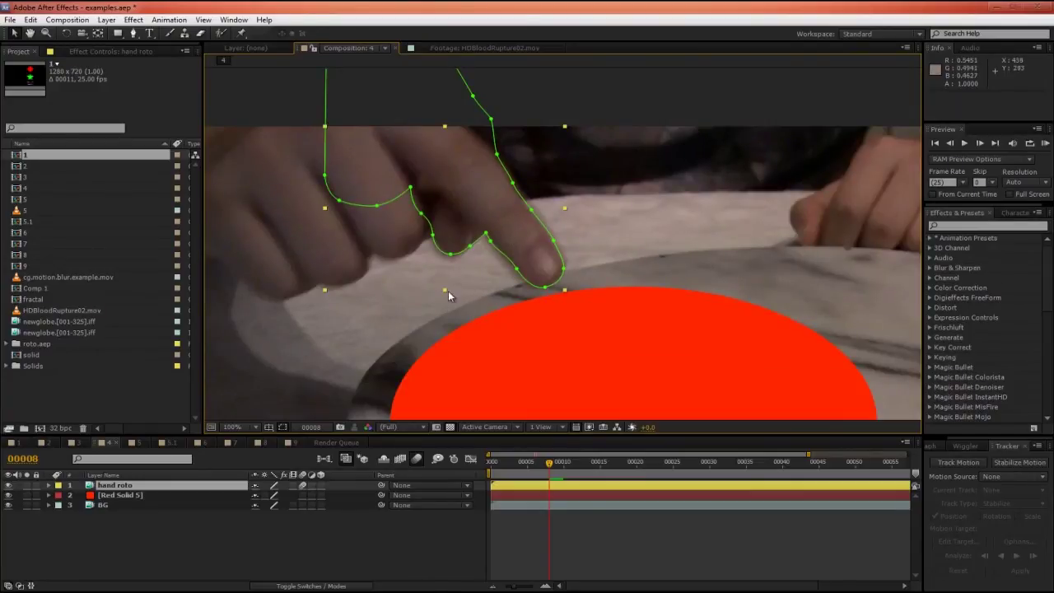
key("Page_Down")
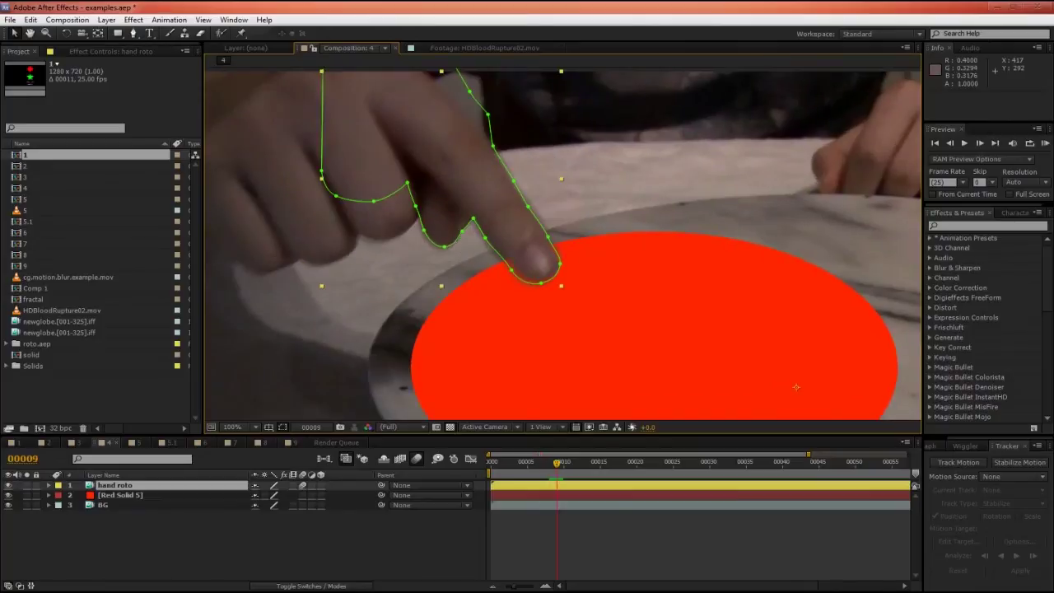
Step: Inspect the mask outline and both Mask Path keyframes, then collapse and deselect hand roto
key("u")
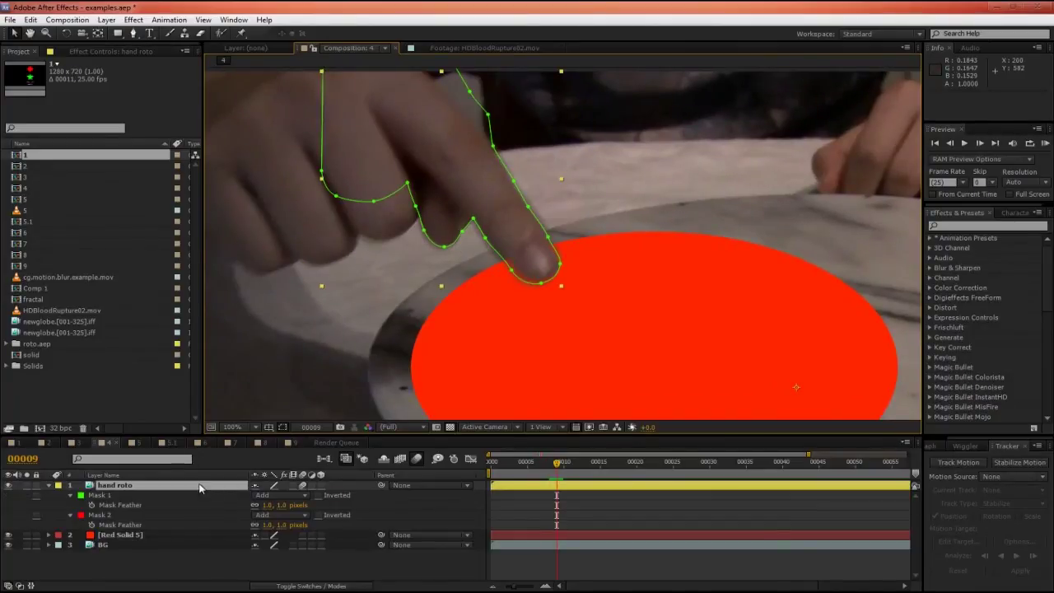
key("u")
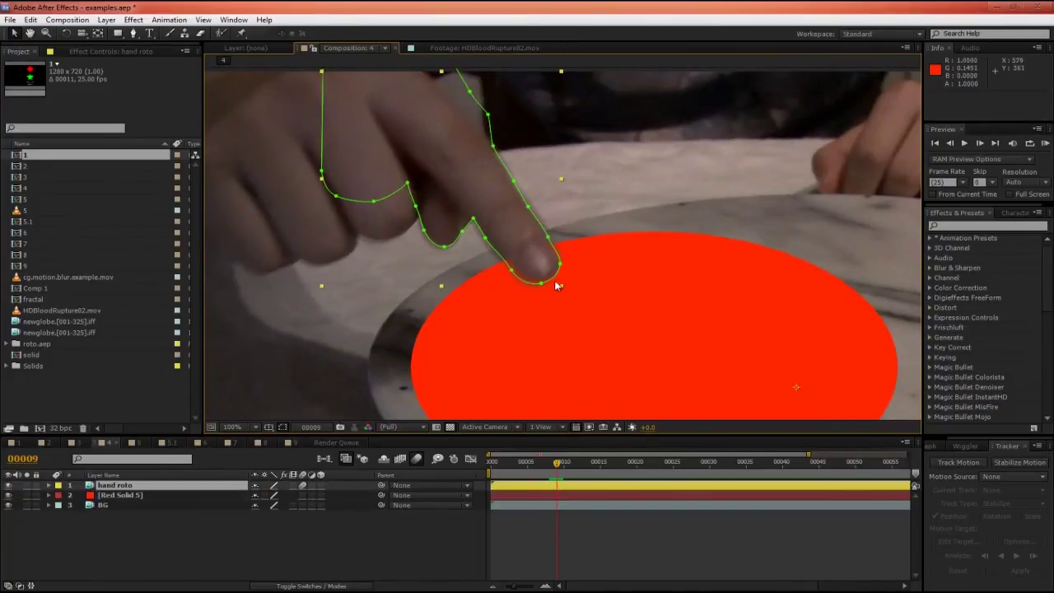
left_click(332, 542)
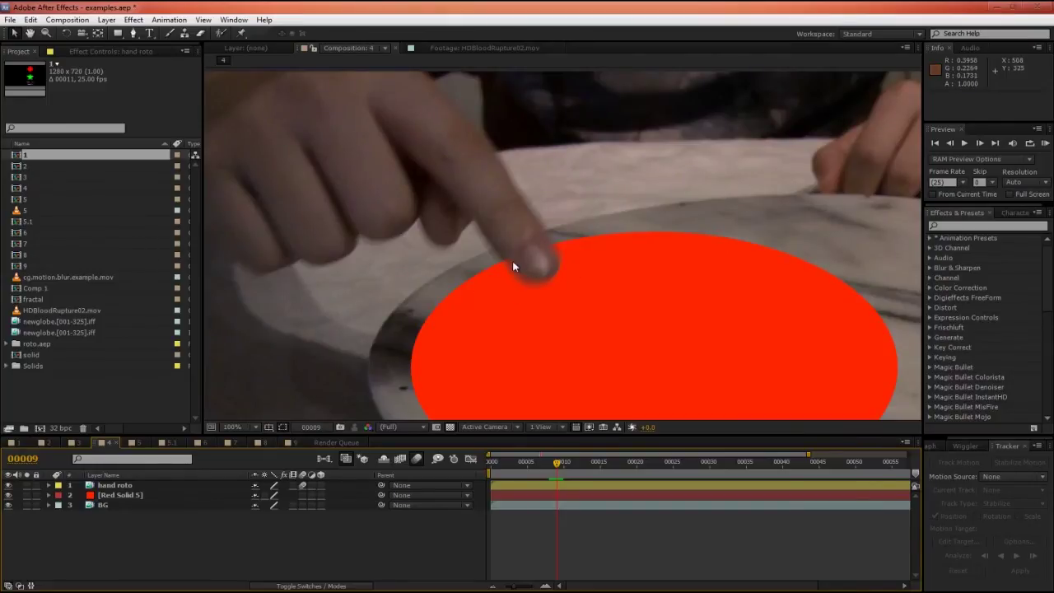
left_click(502, 212)
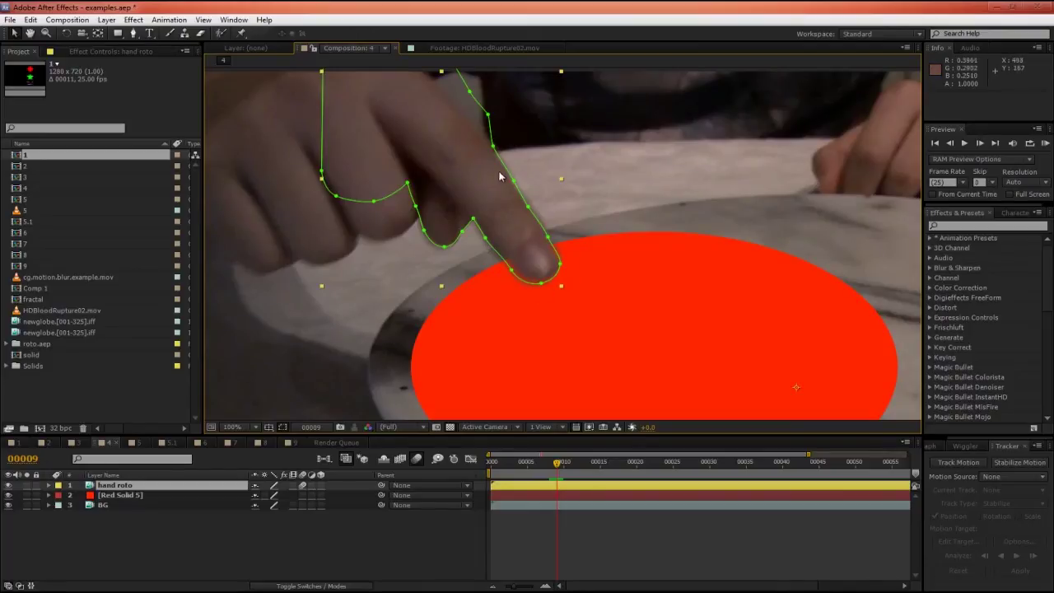
key("m")
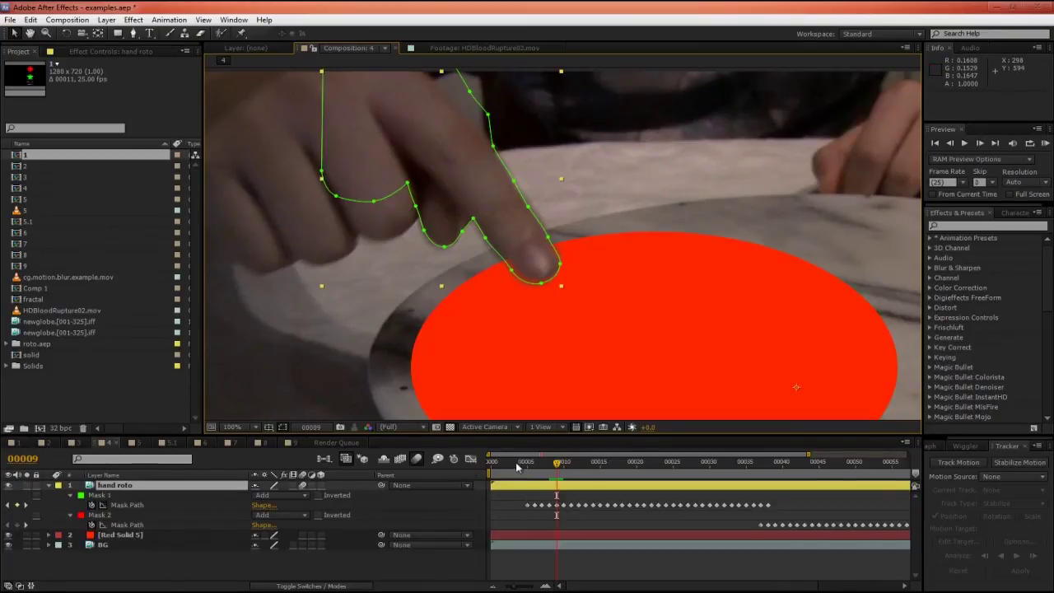
left_click(48, 485)
left_click(311, 542)
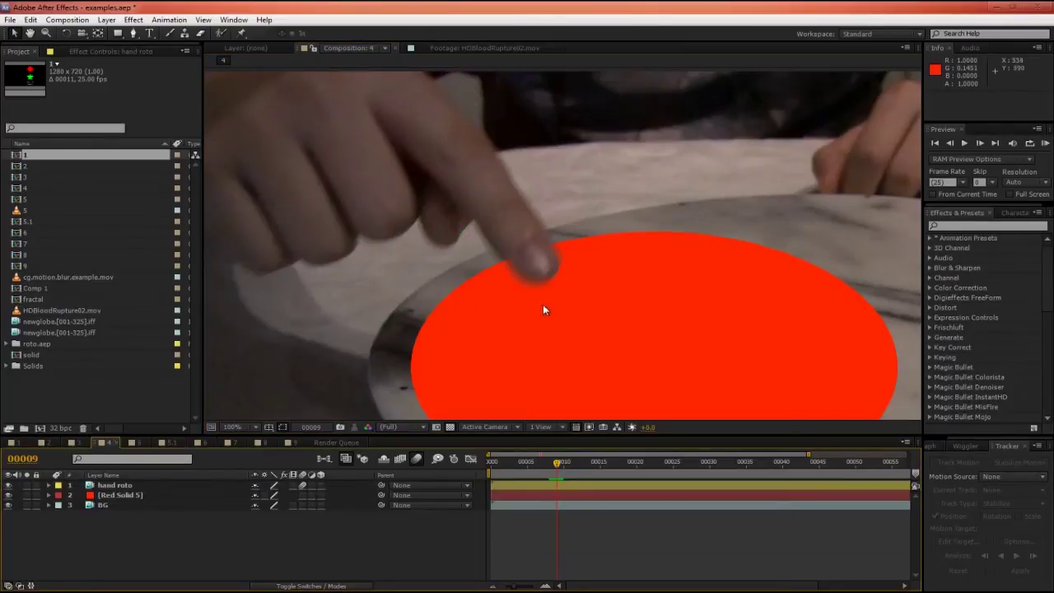
Step: Raise composition 4's Shutter Angle from 90 to 180 in the Advanced settings
key("ctrl+k")
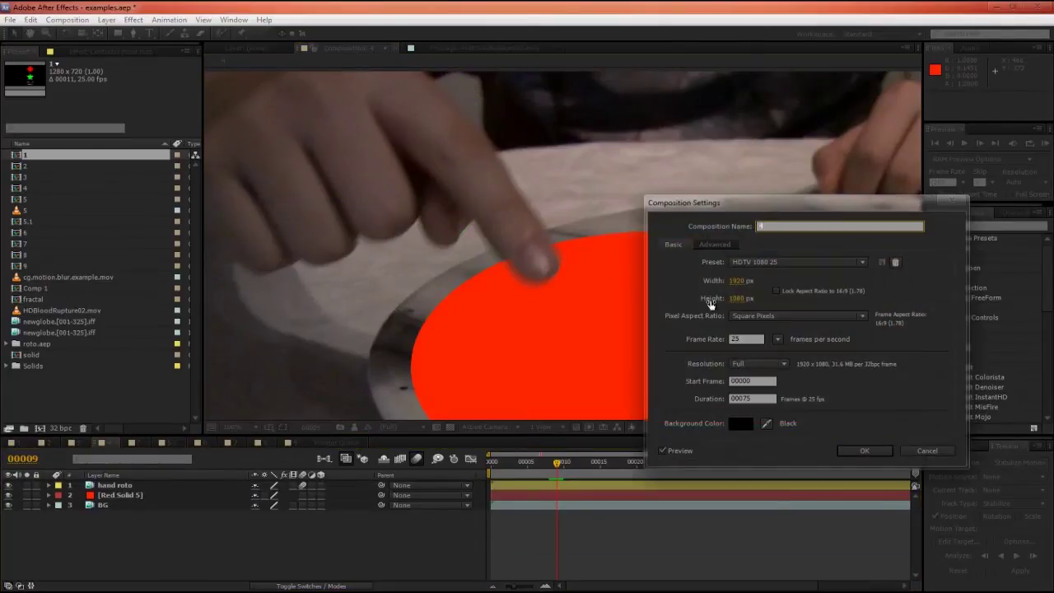
left_click(715, 245)
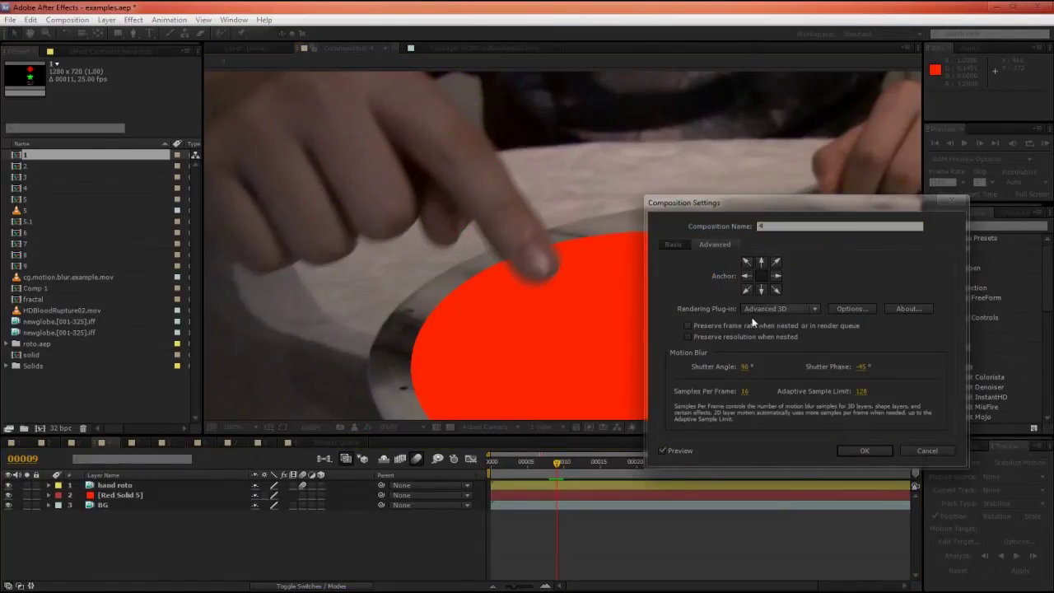
left_click(750, 369)
type("180")
left_click(853, 450)
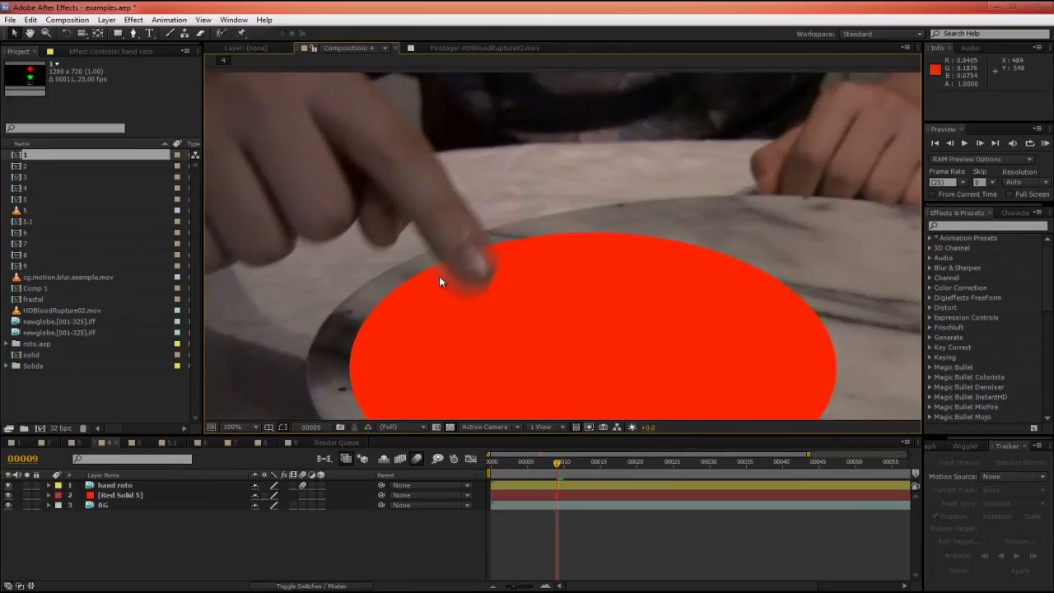
Step: Check hand roto's Mask Path keyframes, zoom the view to 50%, and scrub to frame 26
left_click(115, 486)
key("m")
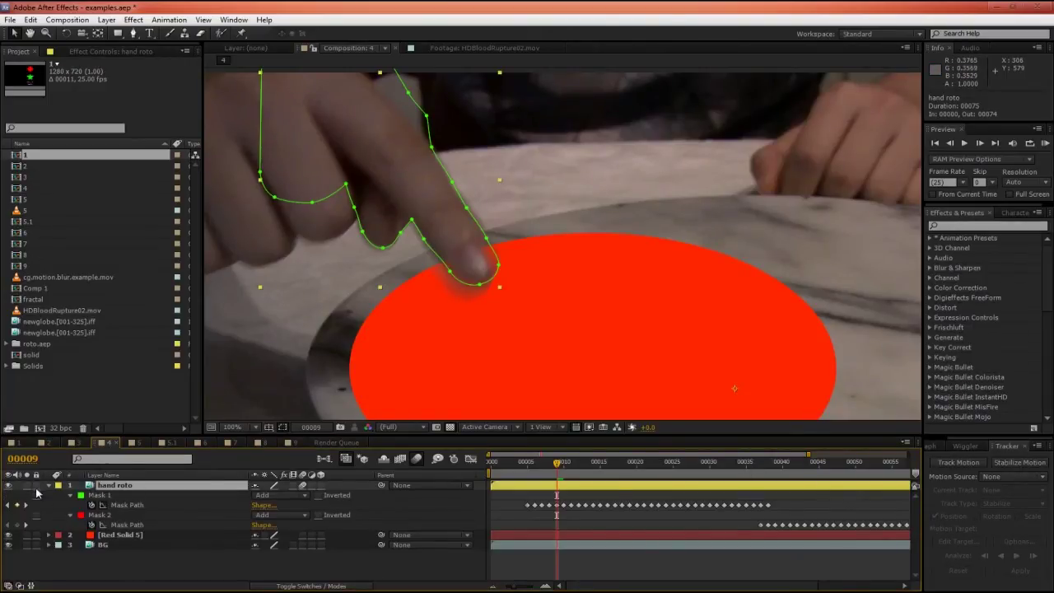
key("m")
left_click(460, 557)
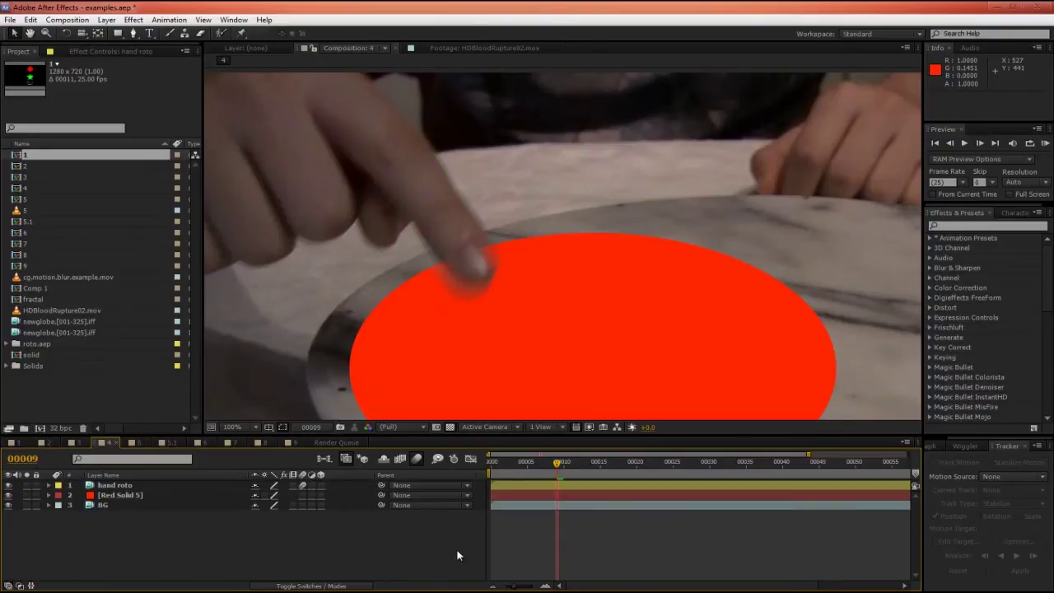
left_click(118, 489)
key("comma")
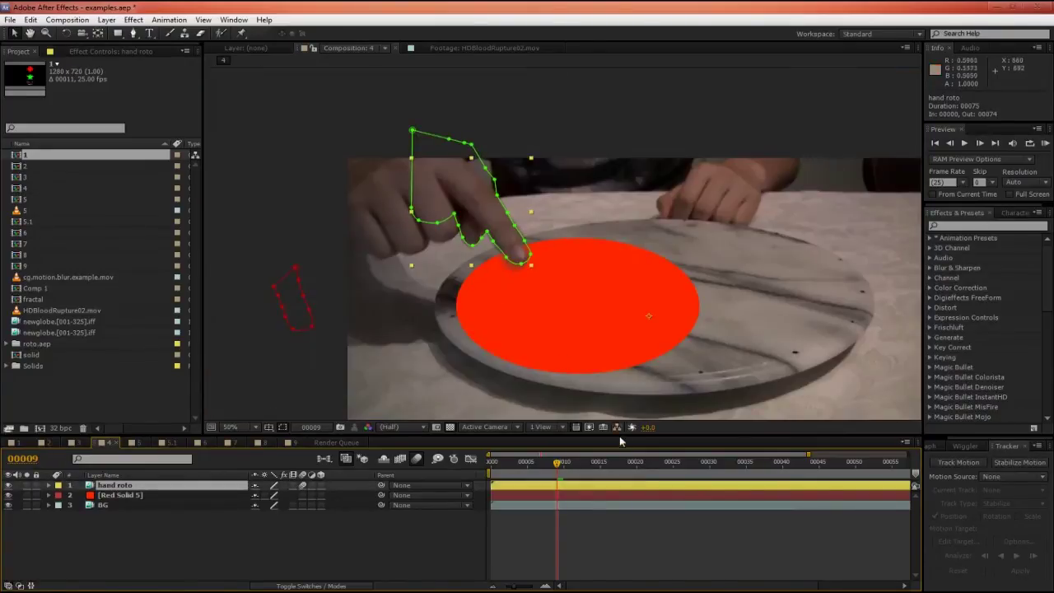
left_click_drag(560, 463, 747, 468)
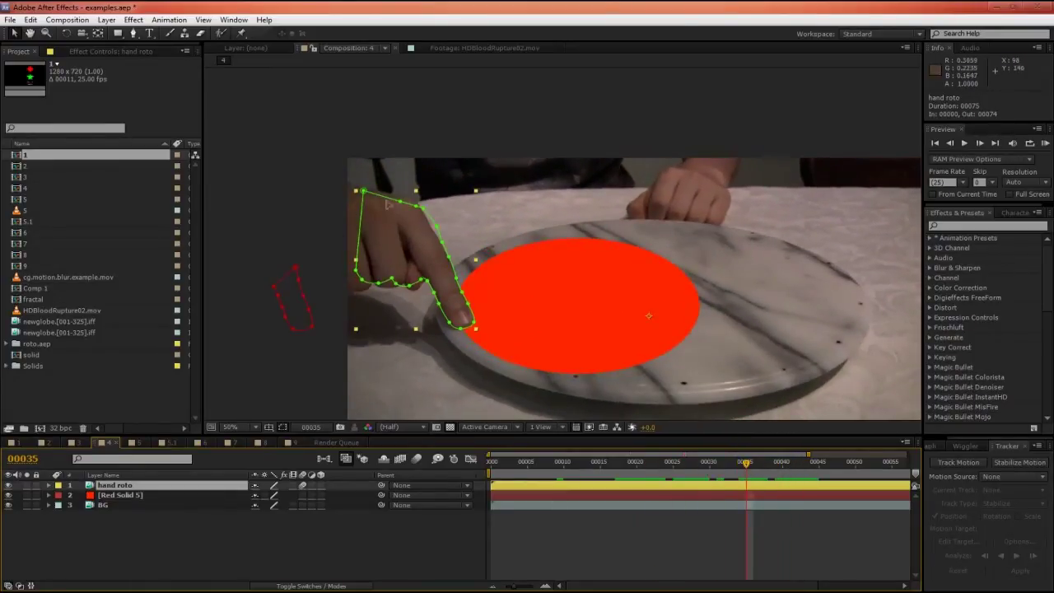
left_click_drag(661, 461, 768, 477)
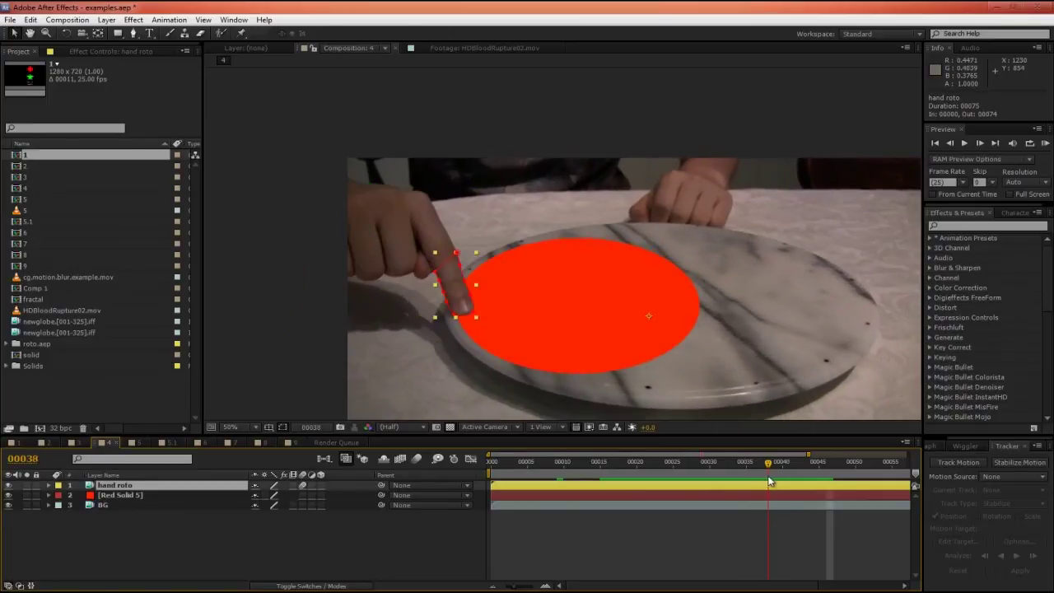
Step: At frame 37, toggle composition motion blur on and off to compare the finger
left_click(417, 459)
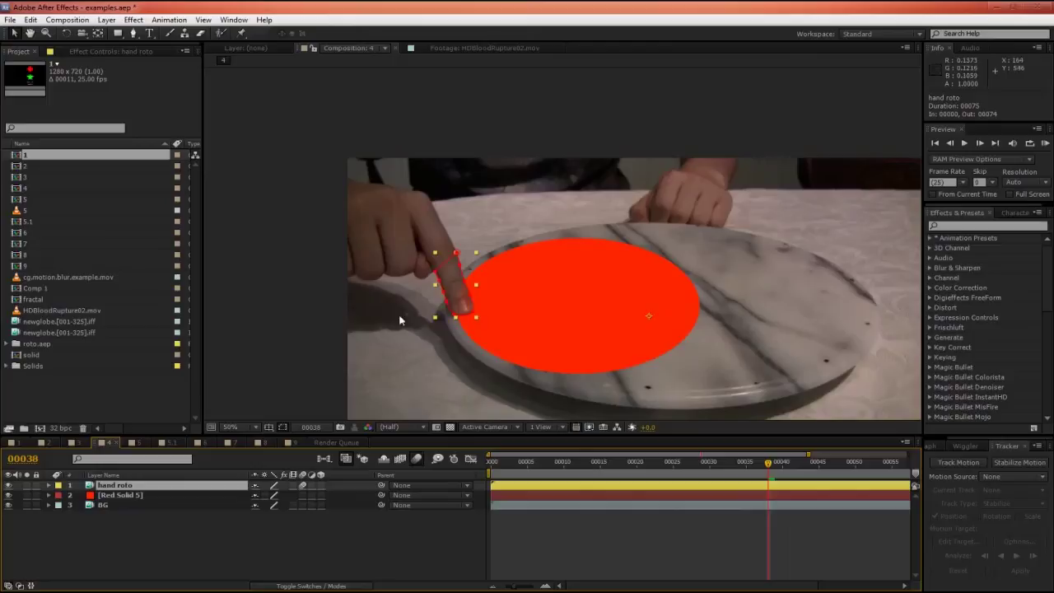
scroll(436, 335, "up", 2)
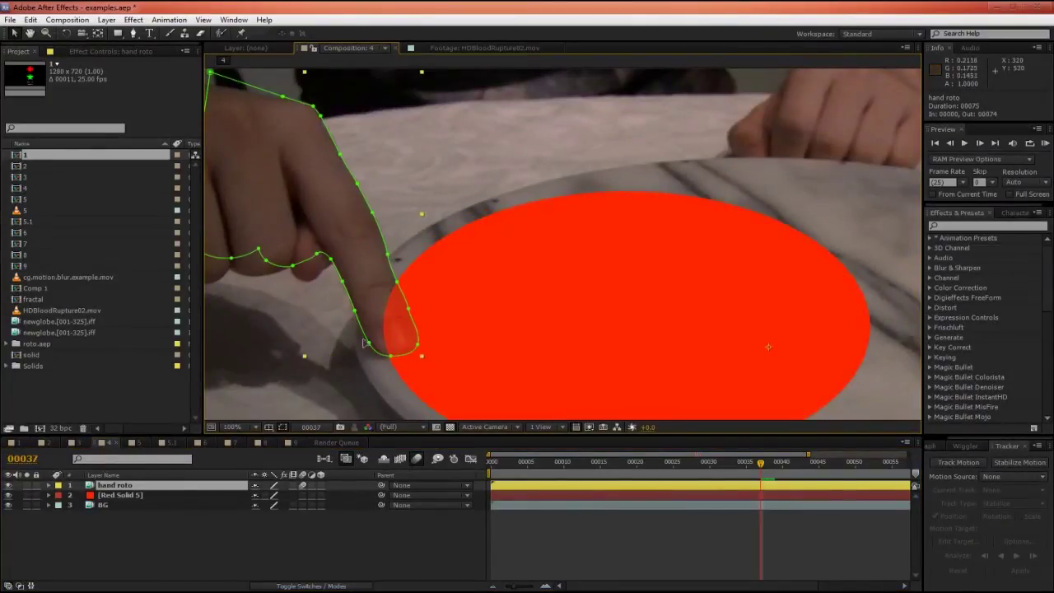
key("Page_Up")
key("Page_Up")
key("Page_Down")
left_click(418, 460)
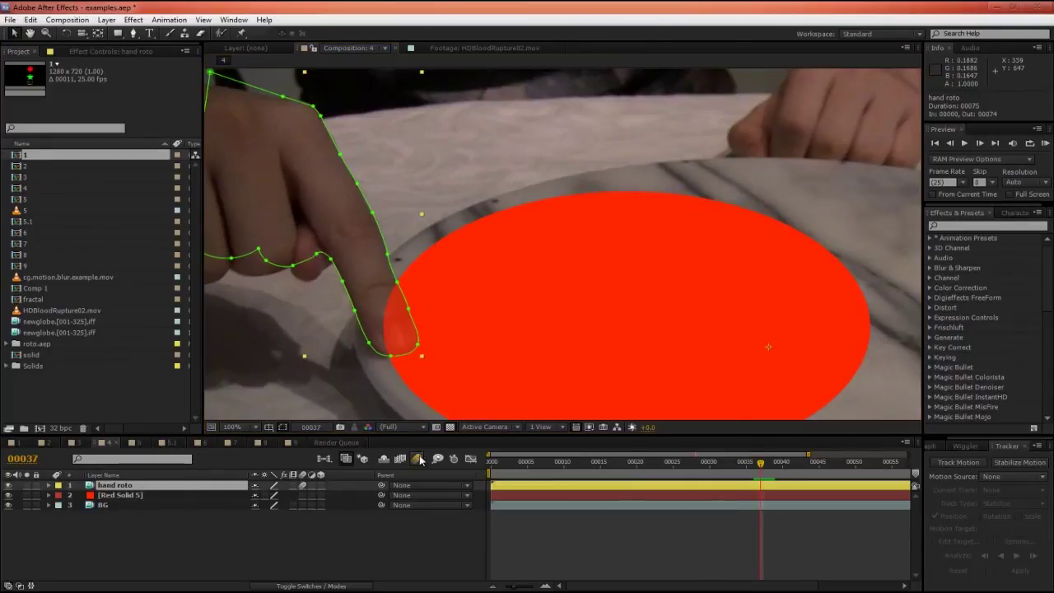
left_click(417, 460)
left_click(418, 459)
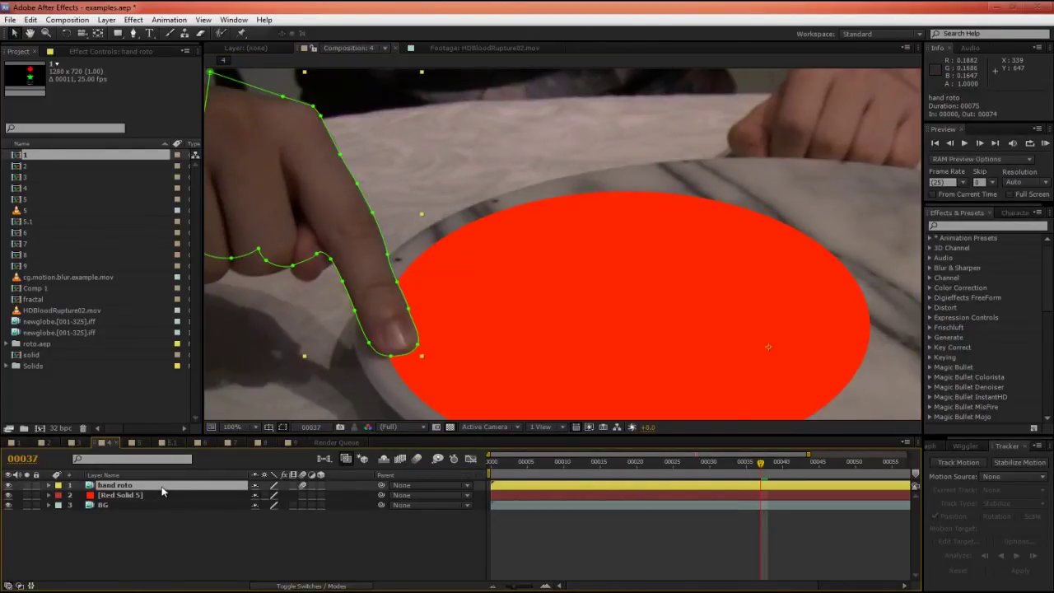
Step: Duplicate hand roto and trim the copy, hand roto 2, to frames 37–39
key("ctrl+d")
key("m")
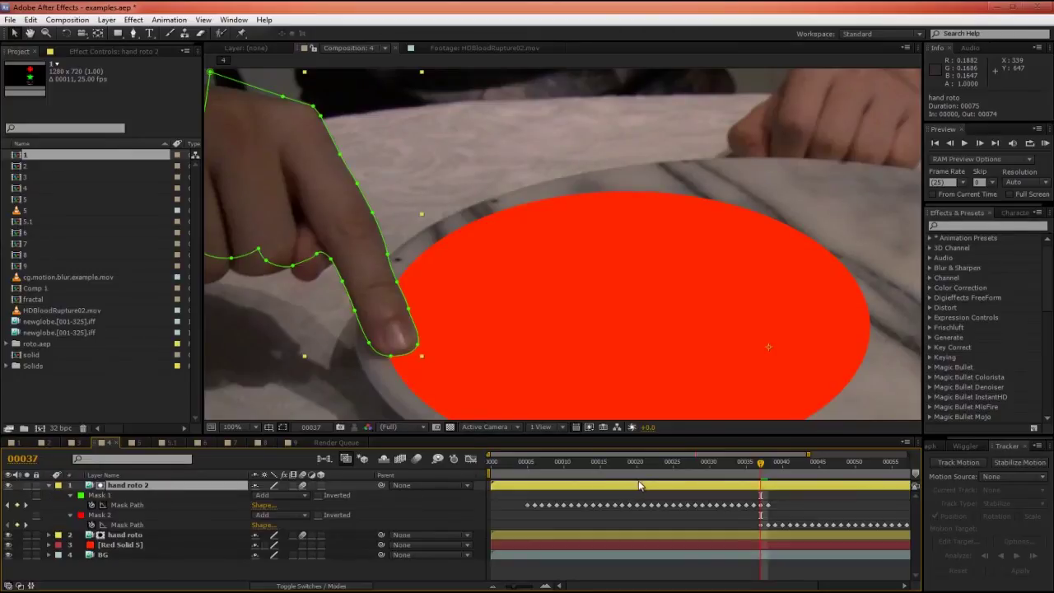
key("alt+bracketleft")
key("Page_Down")
key("Page_Down")
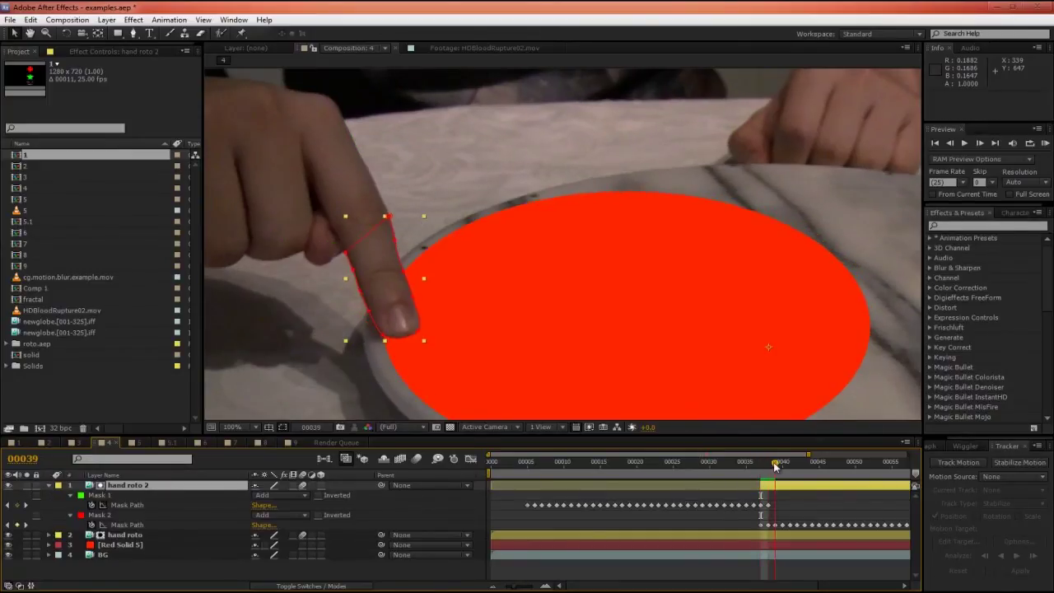
key("alt+bracketright")
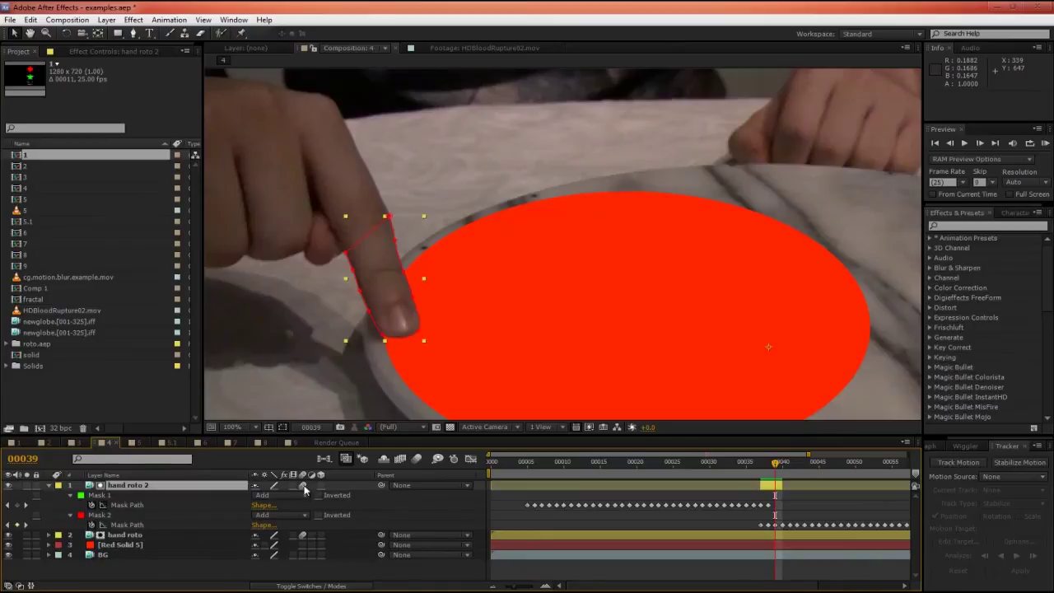
Step: Trim the original's start, then make hand roto 3 running from the comp start to frame 36
left_click(778, 534)
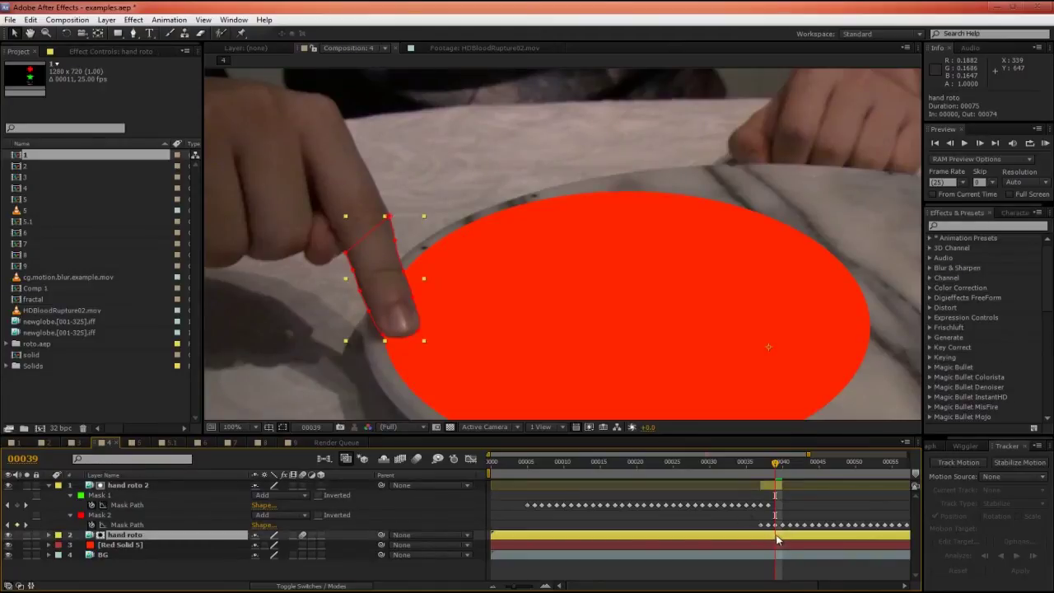
key("alt+bracketleft")
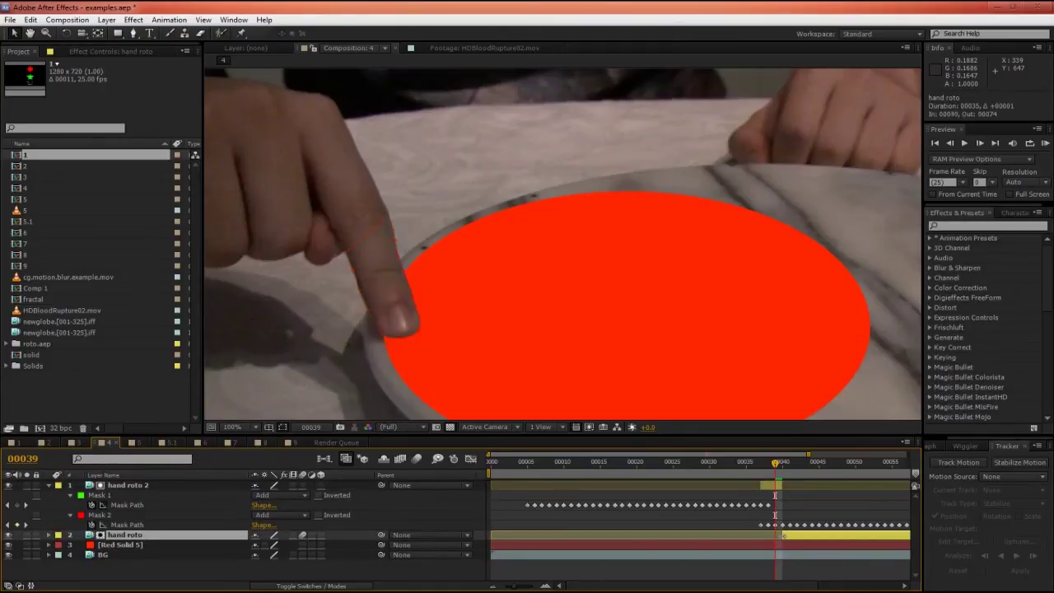
key("ctrl+d")
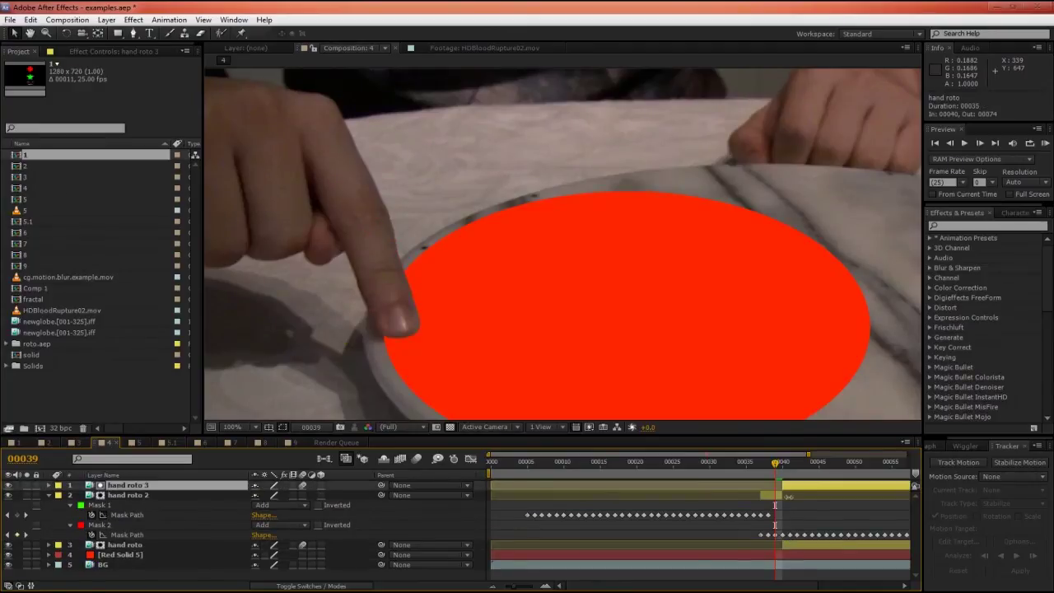
left_click_drag(782, 486, 491, 486)
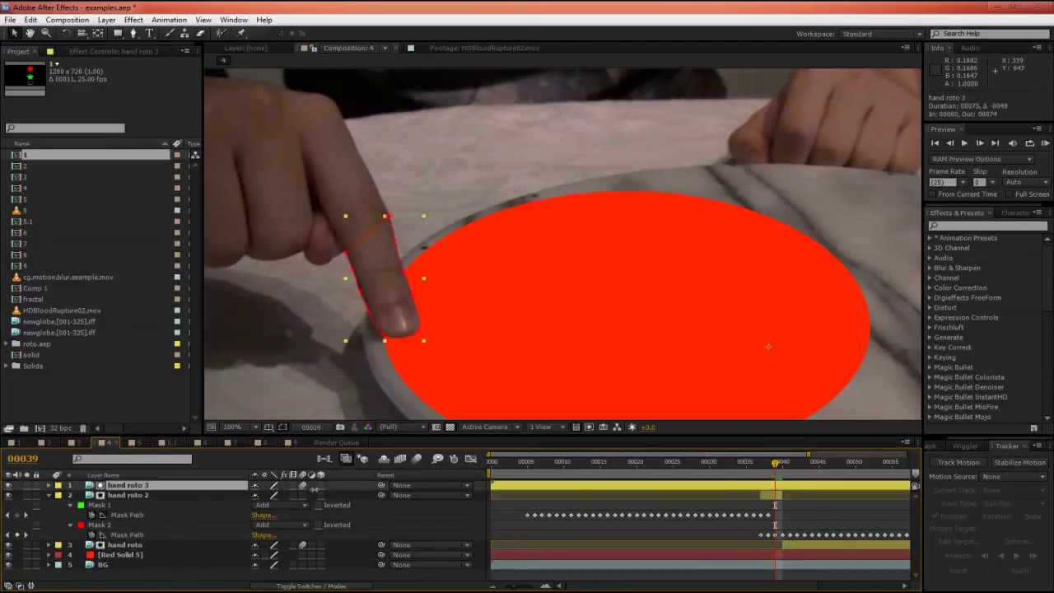
left_click(756, 468)
key("alt+bracketright")
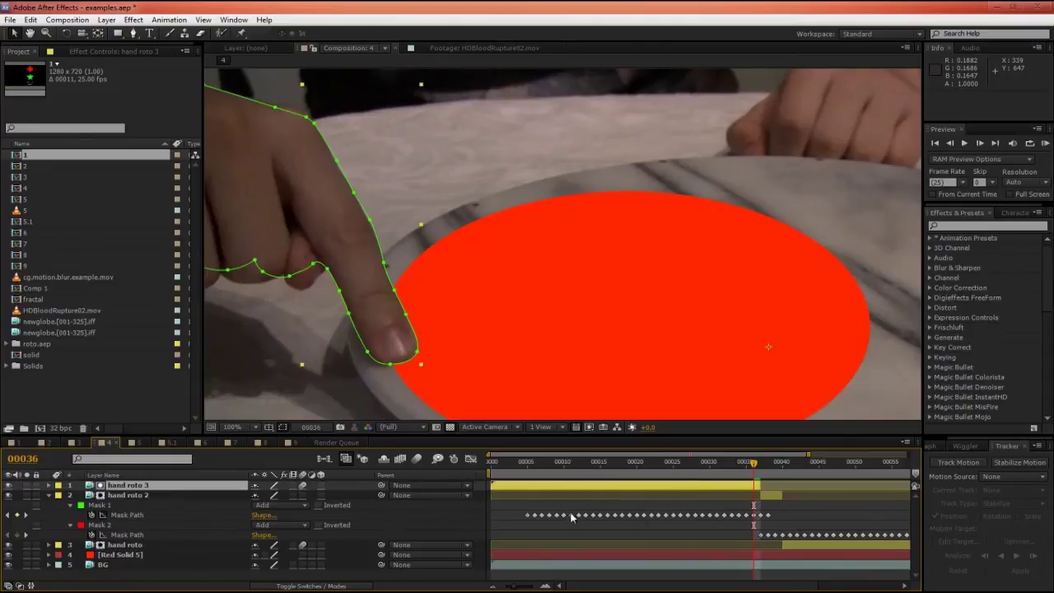
left_click(48, 495)
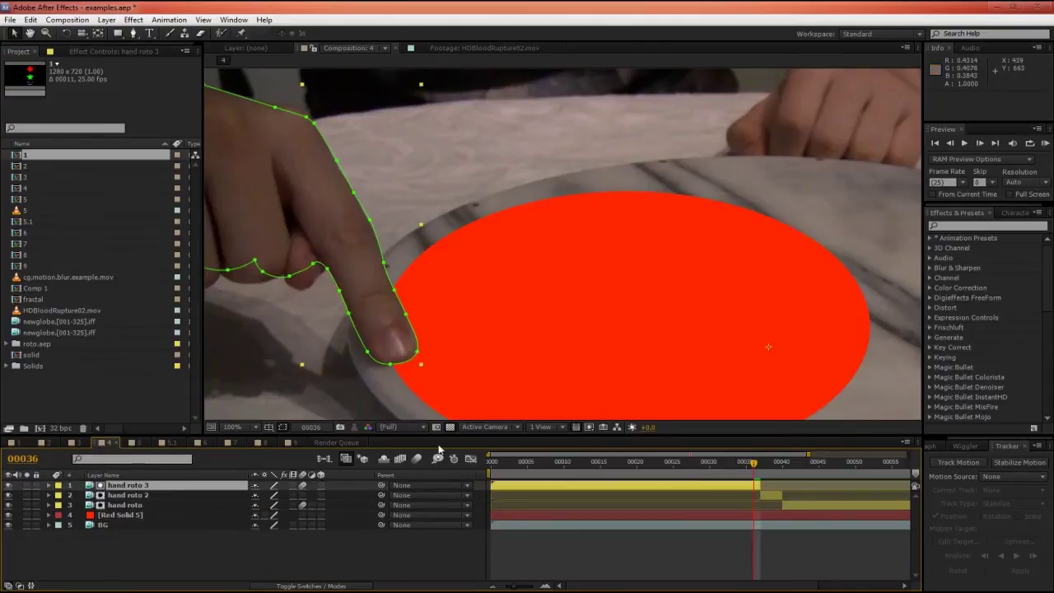
Step: Scrub from frame 37 to 47 to check the fingertip across the split layers
left_click(596, 468)
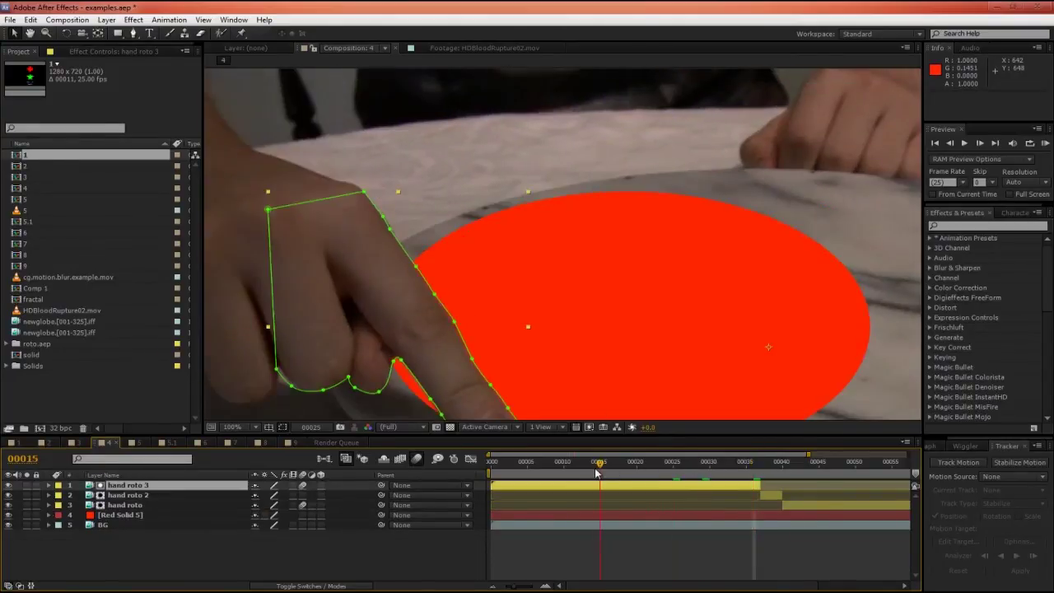
left_click_drag(741, 467, 763, 468)
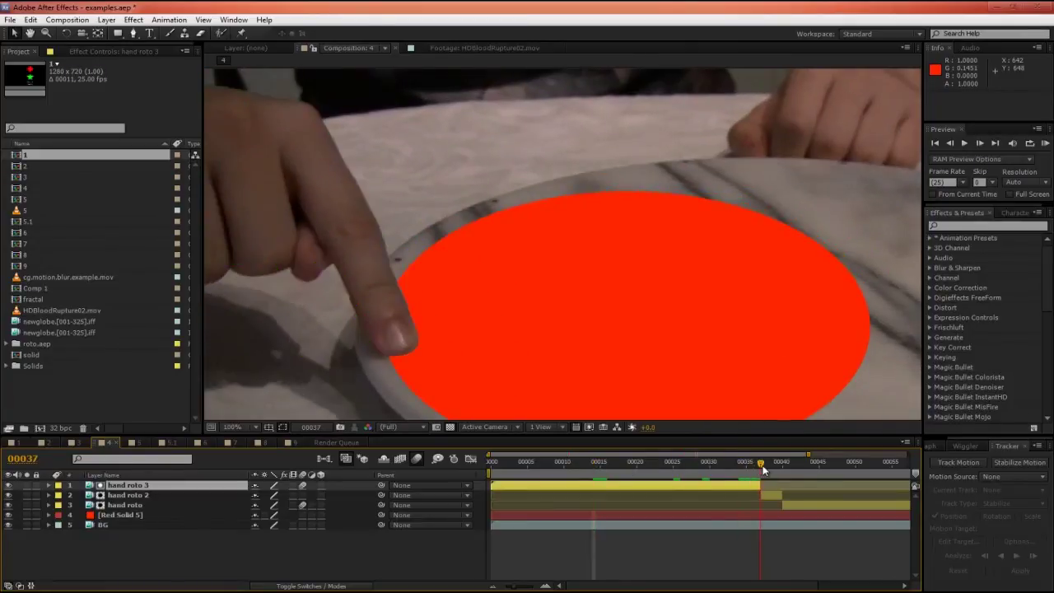
left_click(769, 495)
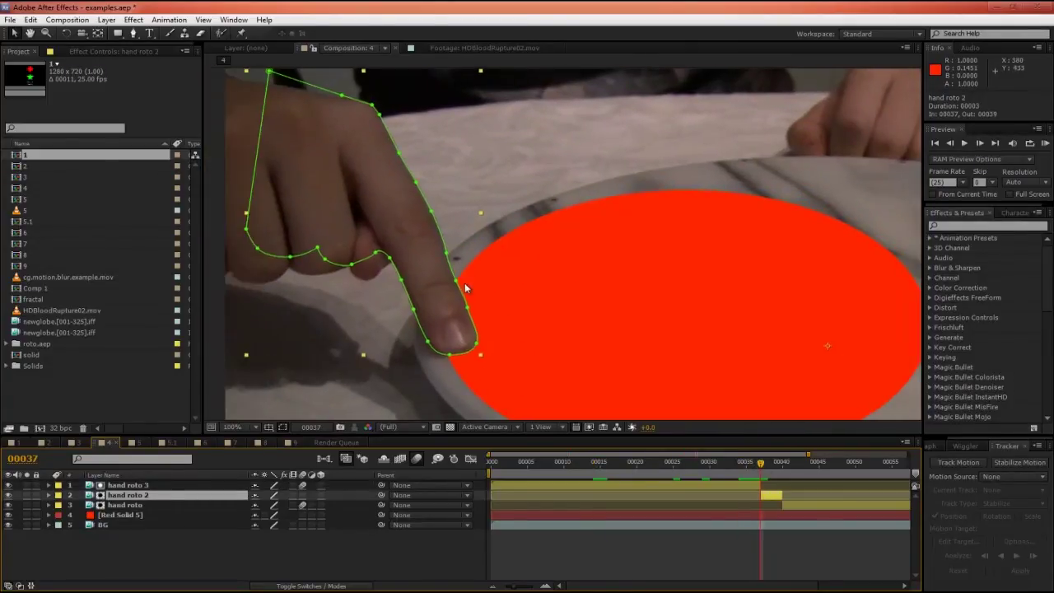
key("Page_Down")
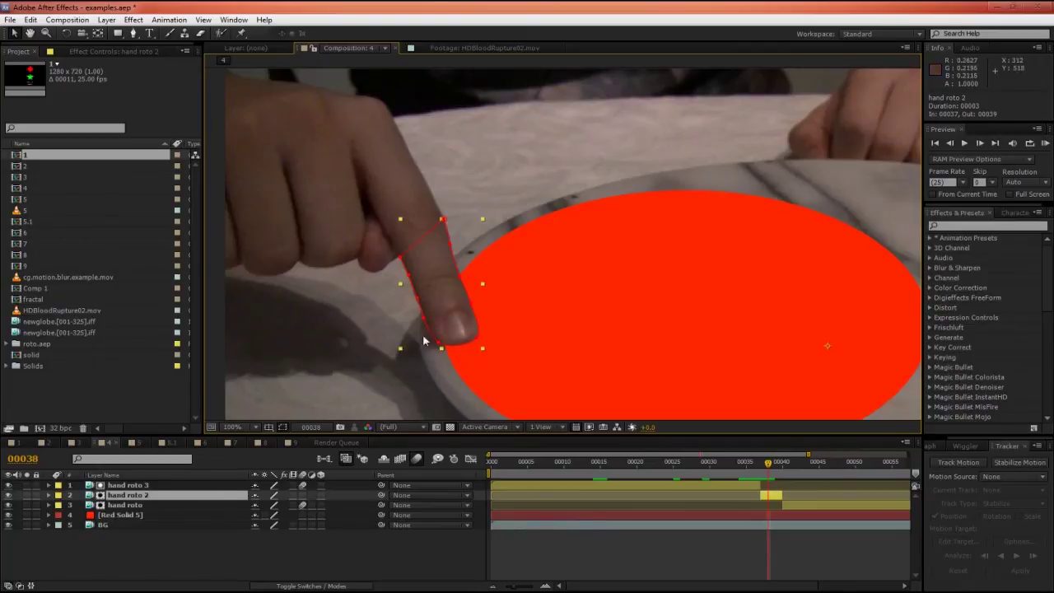
key("Page_Down")
key("Page_Down")
key("Page_Down")
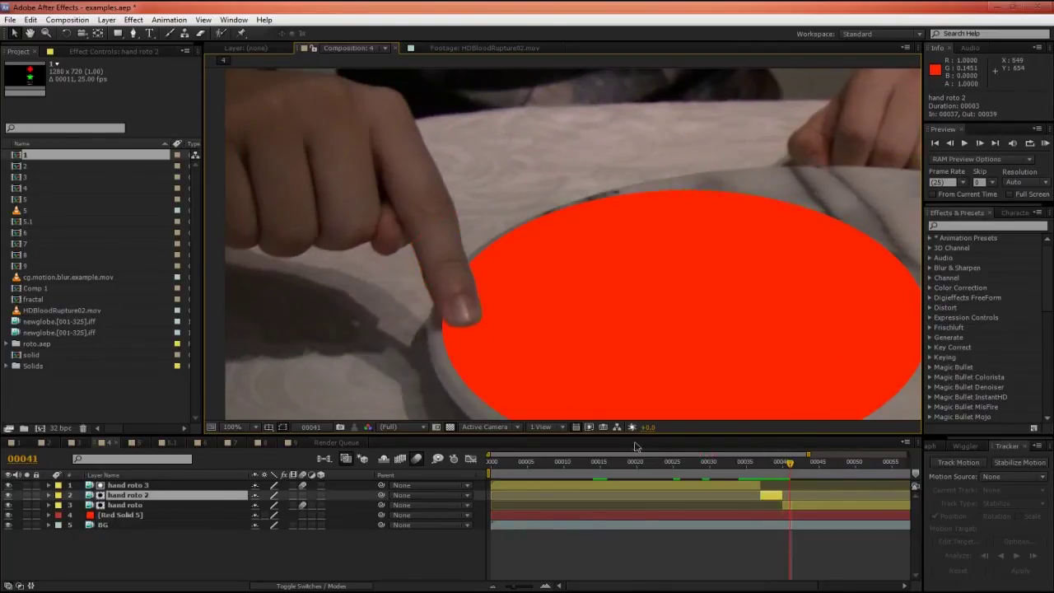
key("Page_Down")
key("Page_Down")
key("Page_Down")
key("Page_Down")
key("Page_Down")
key("Page_Down")
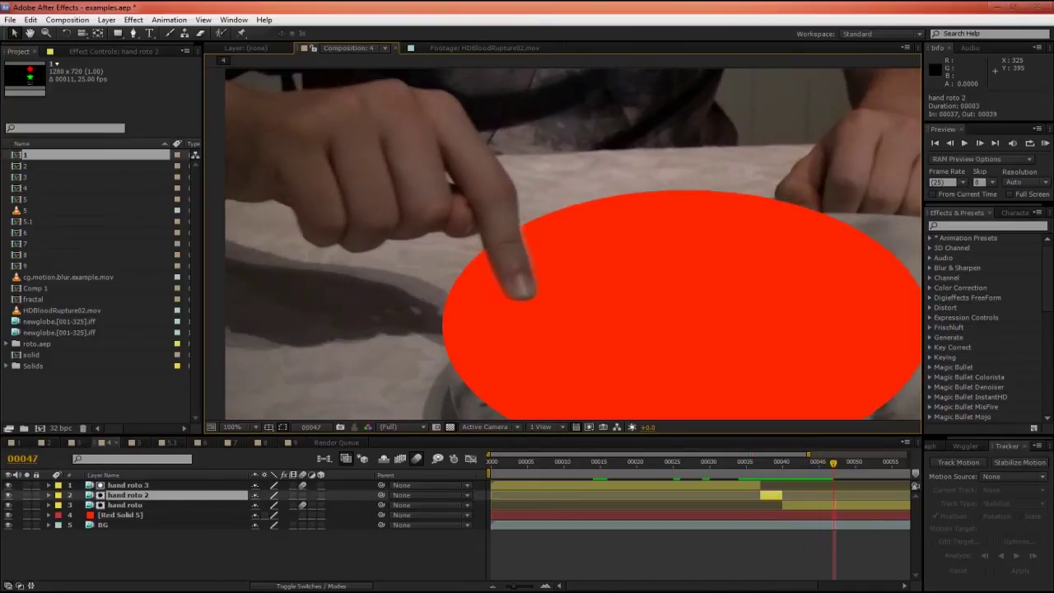
Step: Switch to composition 5, RAM-preview the red particles, and scrub through them
left_click(133, 443)
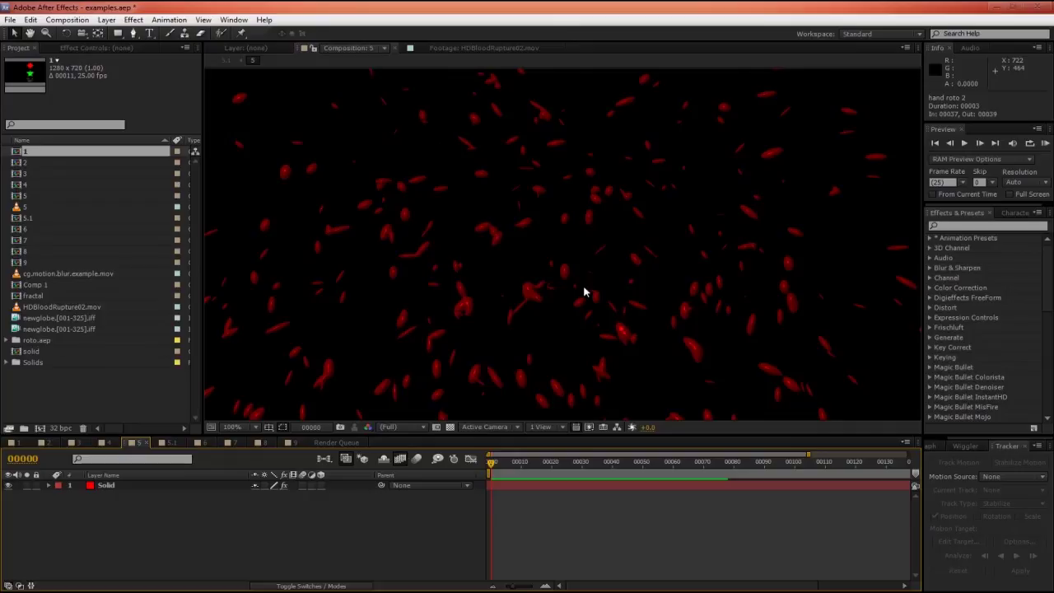
key("comma")
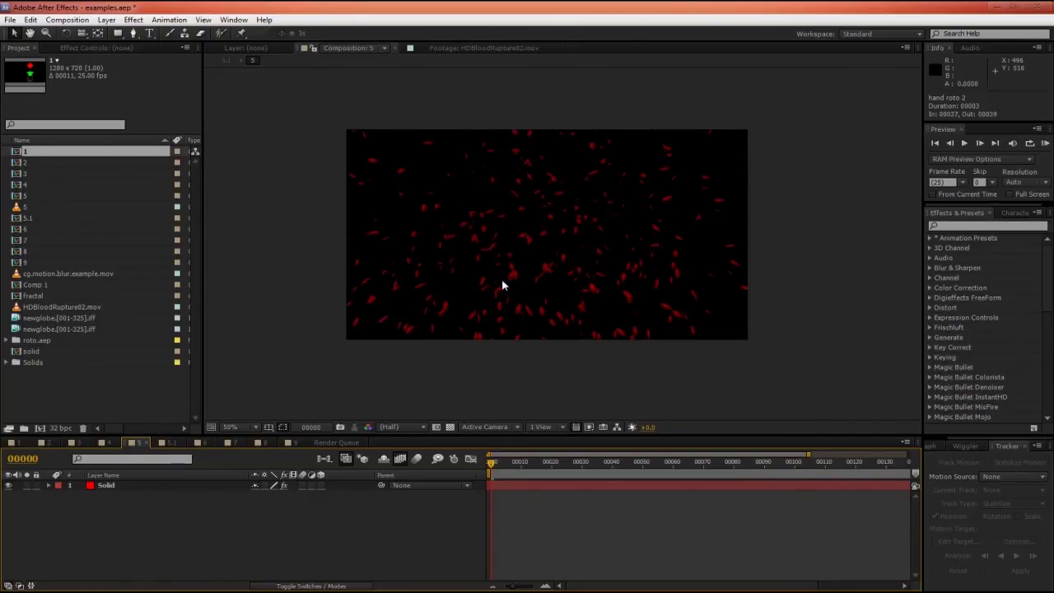
key("period")
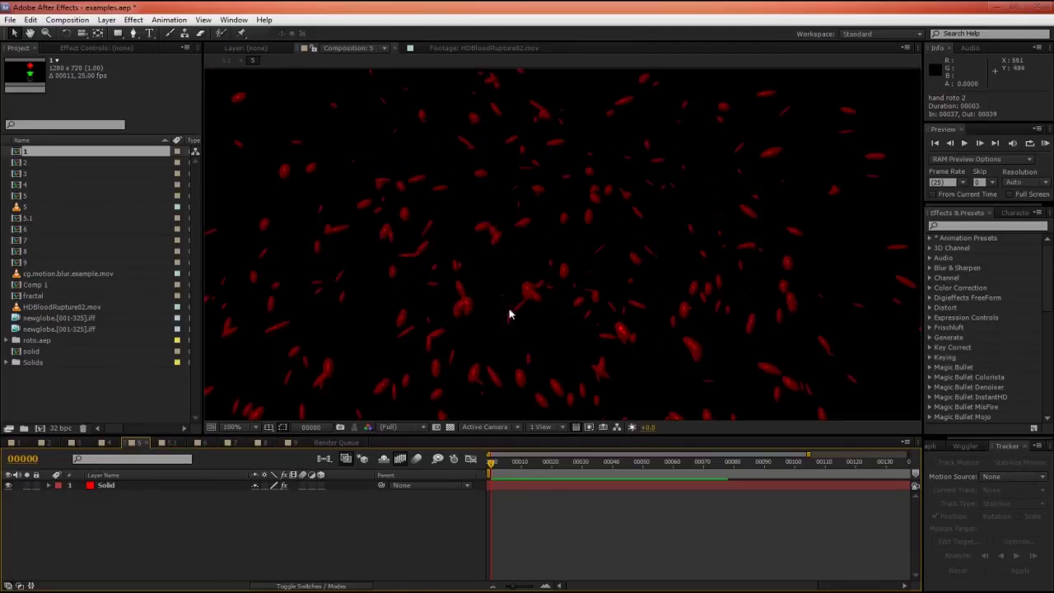
key("KP_0")
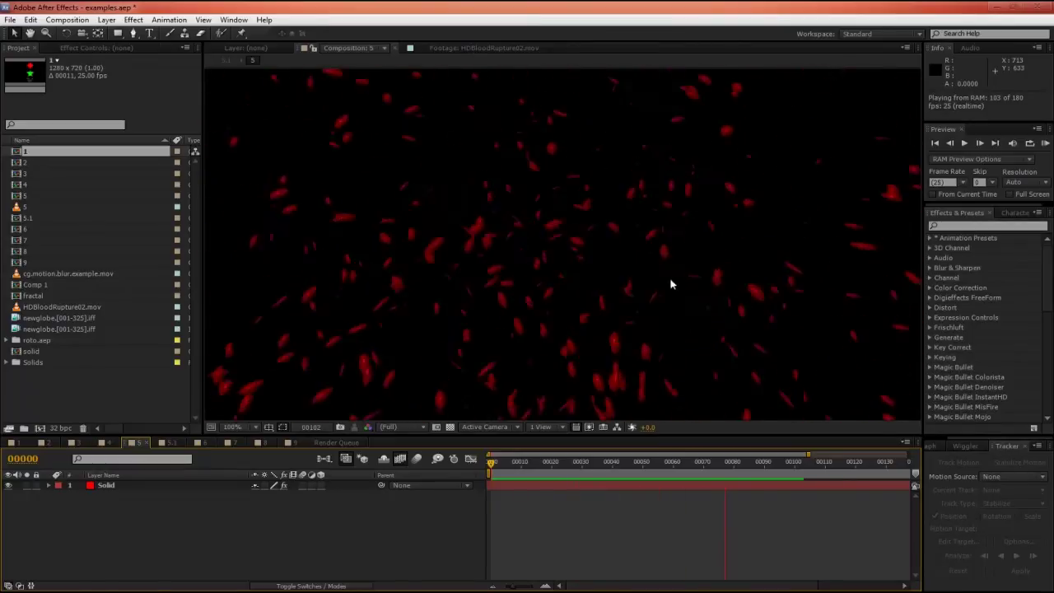
left_click(577, 416)
left_click_drag(502, 463, 587, 484)
Step: Enable motion blur on the Solid layer and comp, save, and compare blur on versus off
left_click(302, 485)
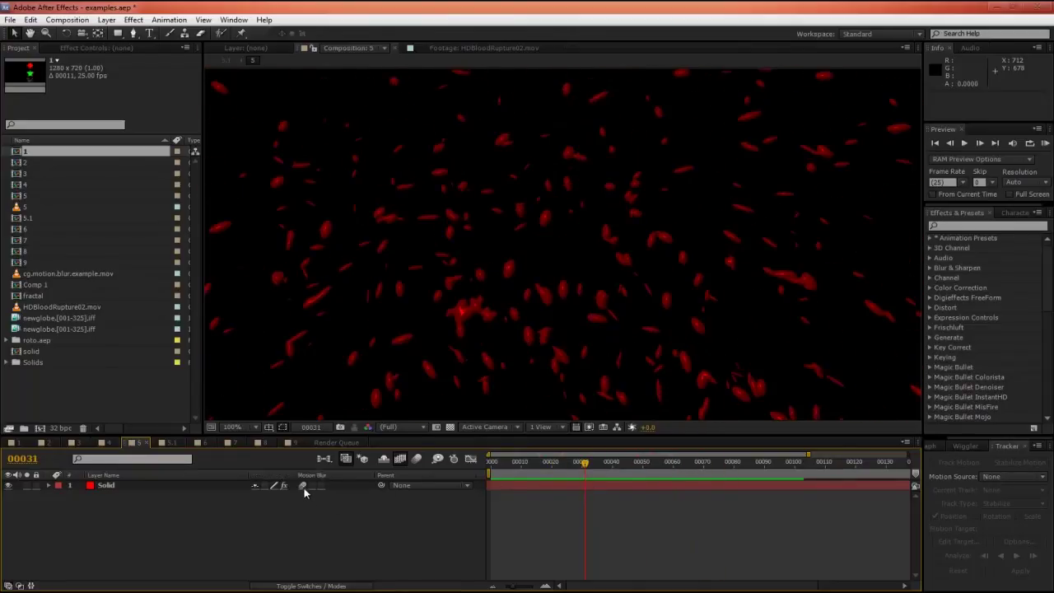
left_click(416, 459)
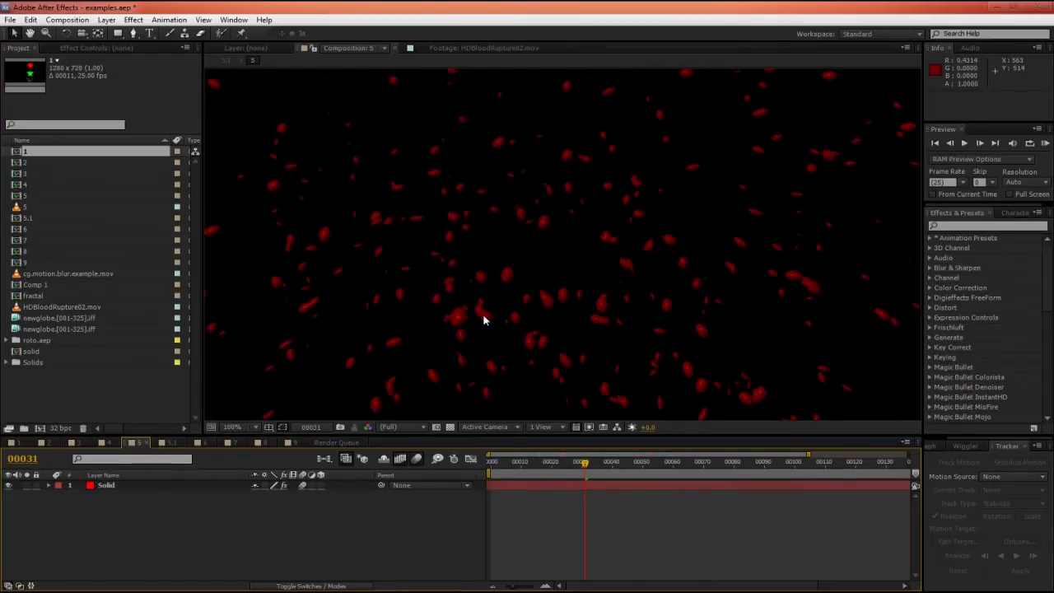
key("ctrl+s")
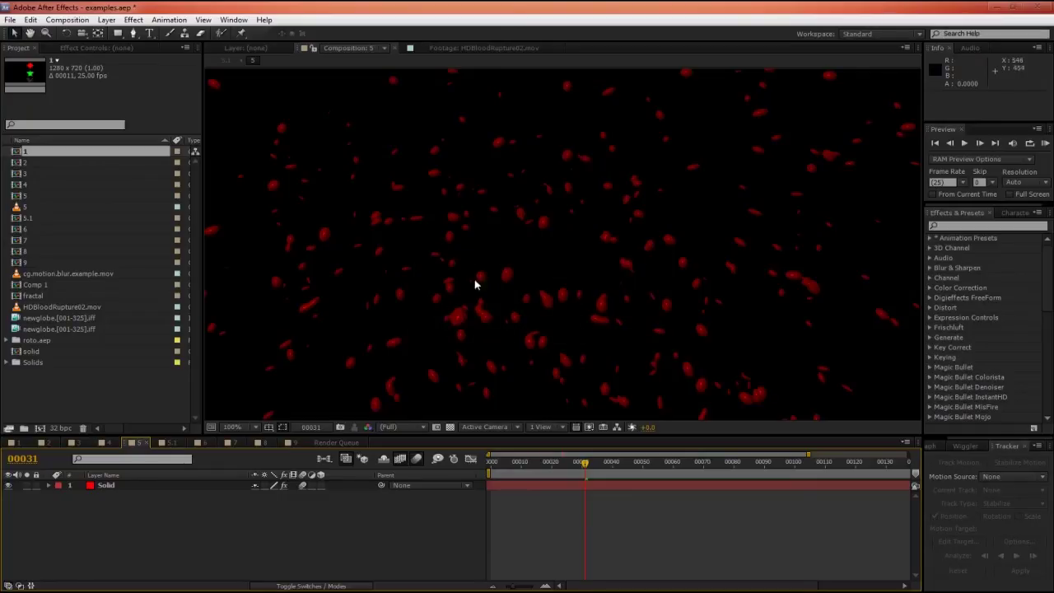
left_click(416, 463)
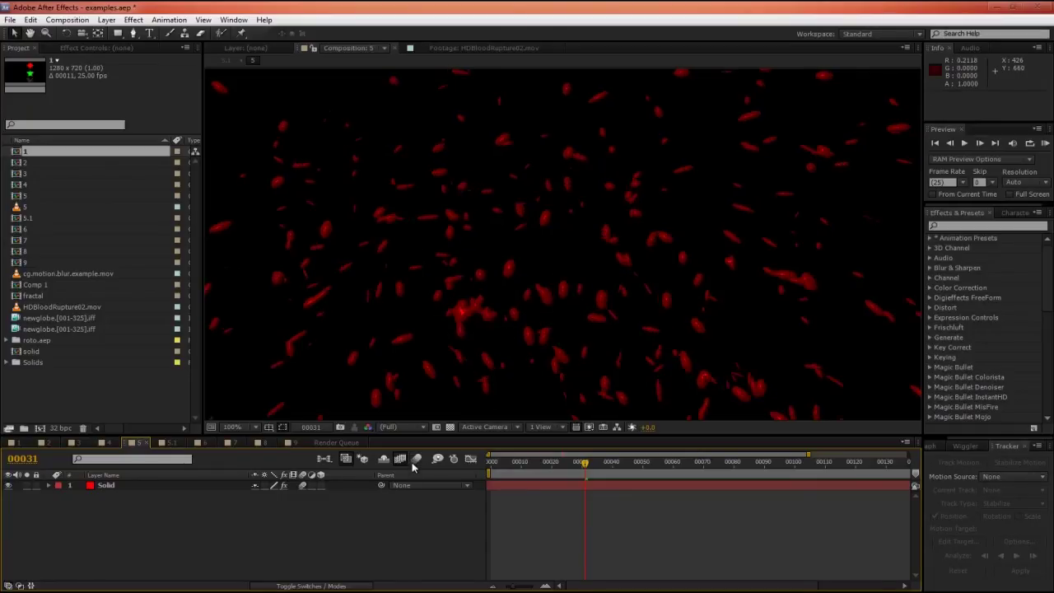
left_click(416, 461)
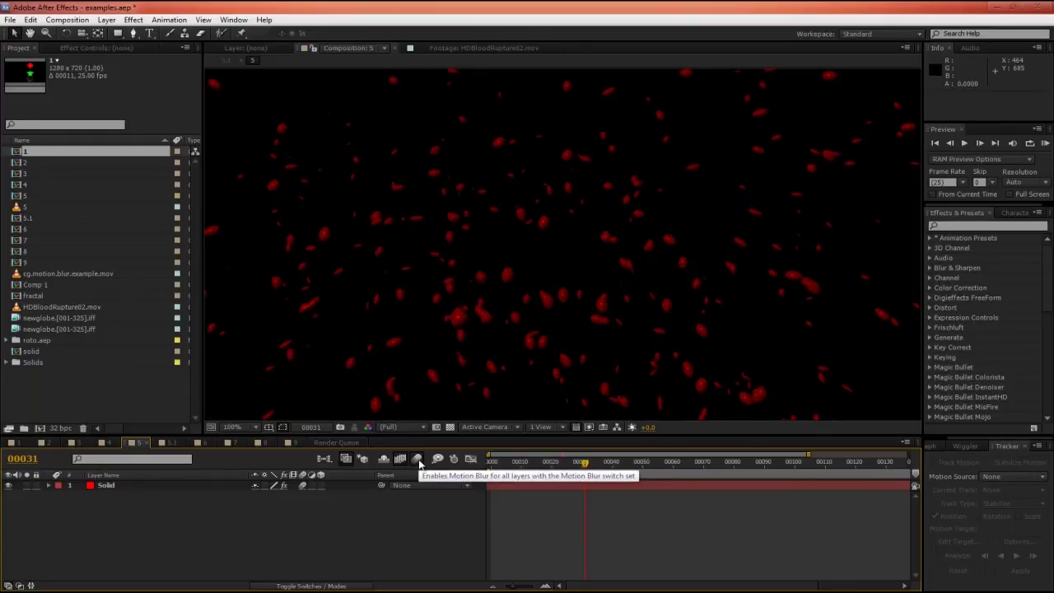
left_click(417, 462)
Step: Reveal the Solid layer's Position, Scale and Rotation properties, then collapse them
left_click(102, 486)
key("p")
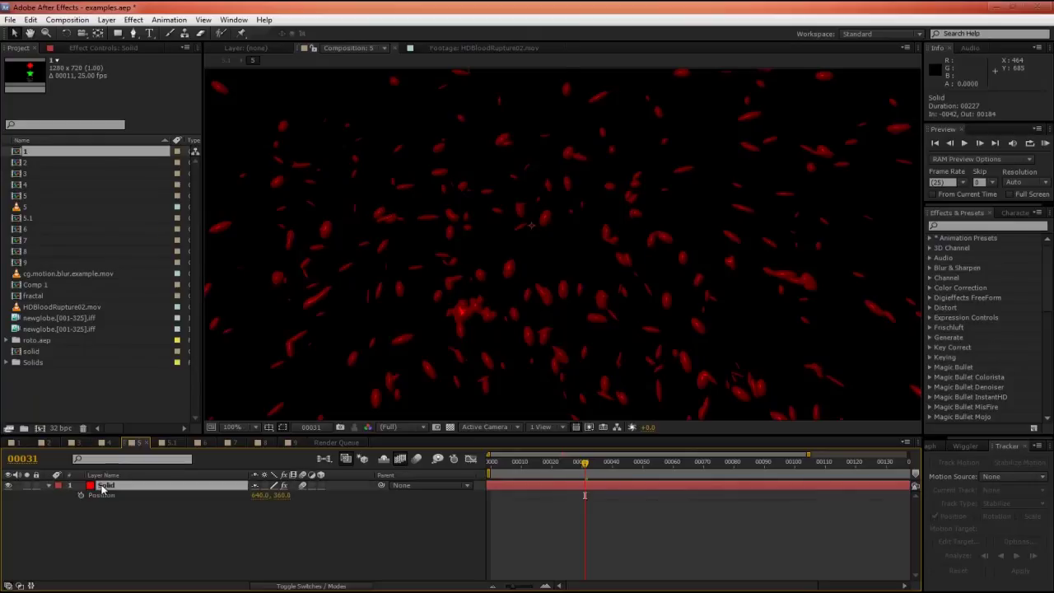
key("shift+s")
key("shift+r")
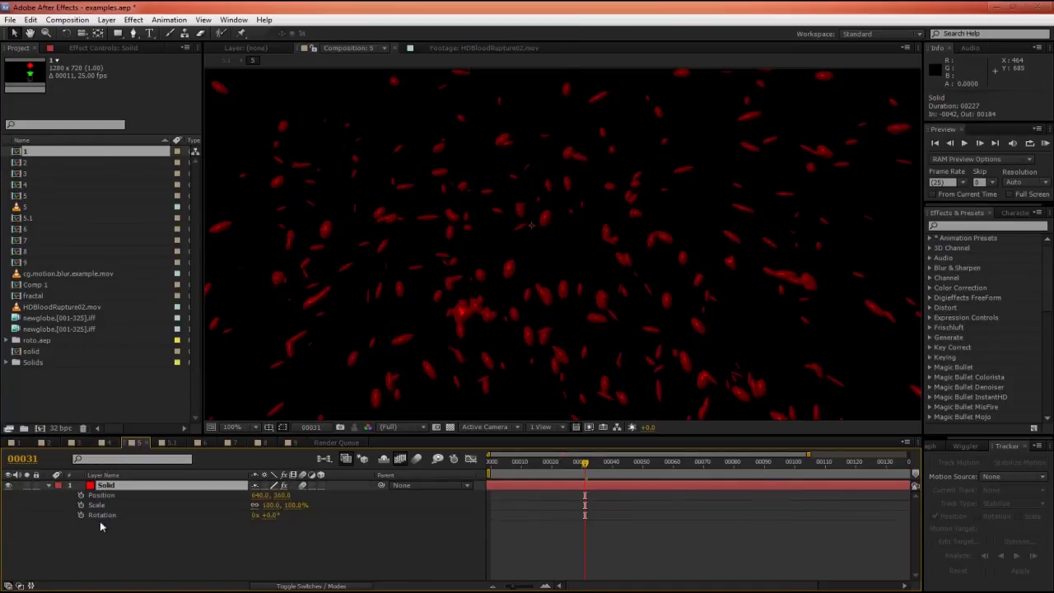
left_click(49, 486)
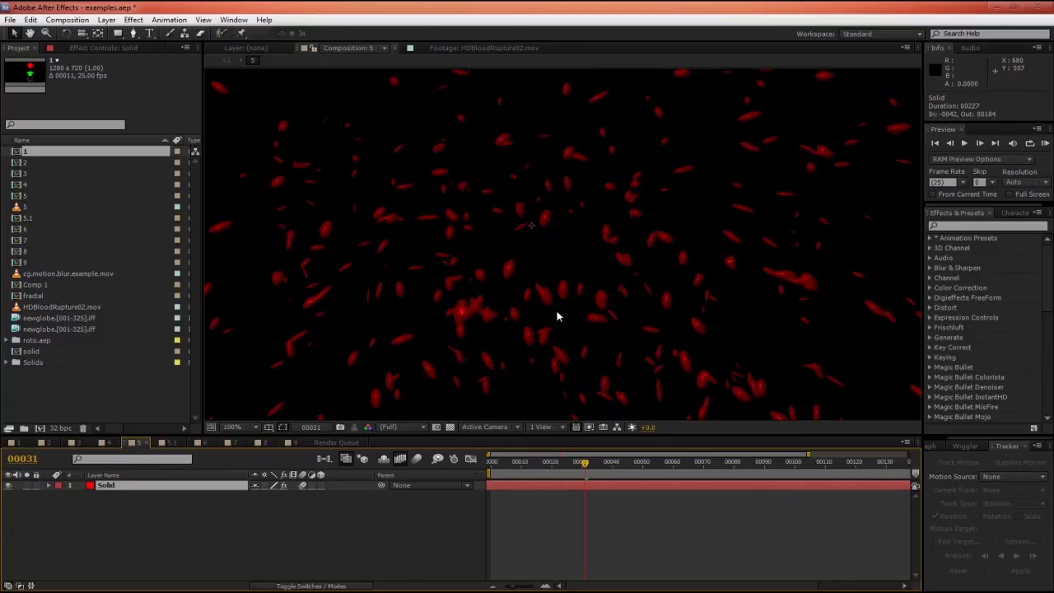
left_click(984, 225)
type("cc")
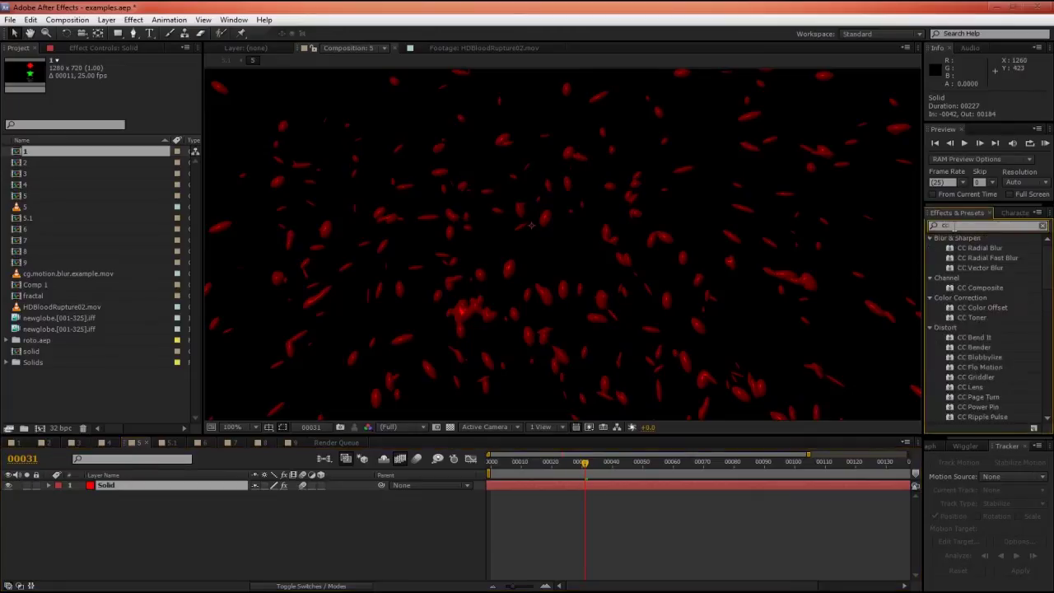
type(" f")
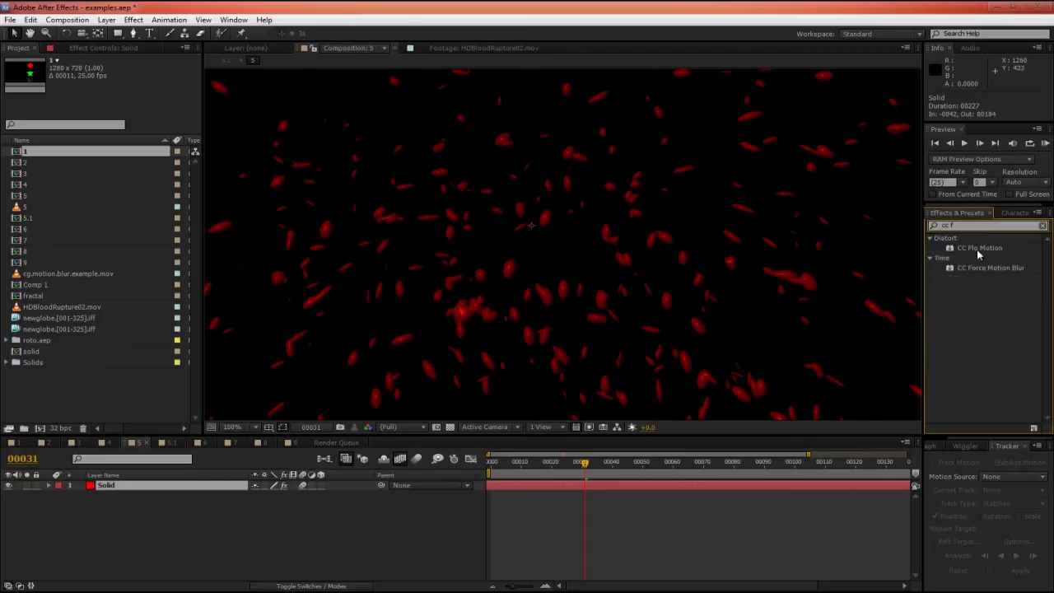
left_click_drag(989, 267, 176, 487)
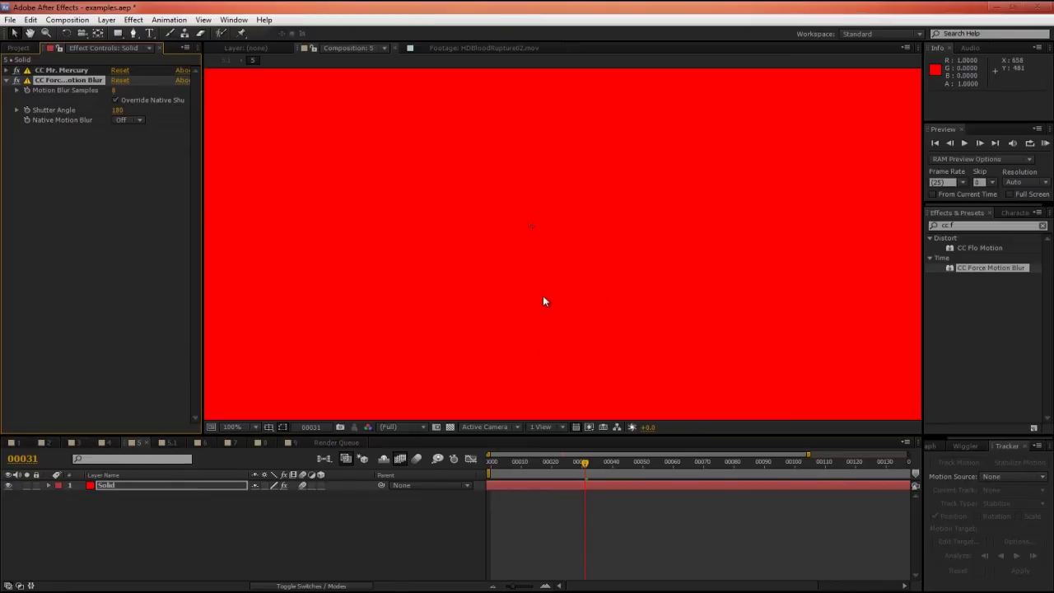
scroll(544, 300, "down", 2)
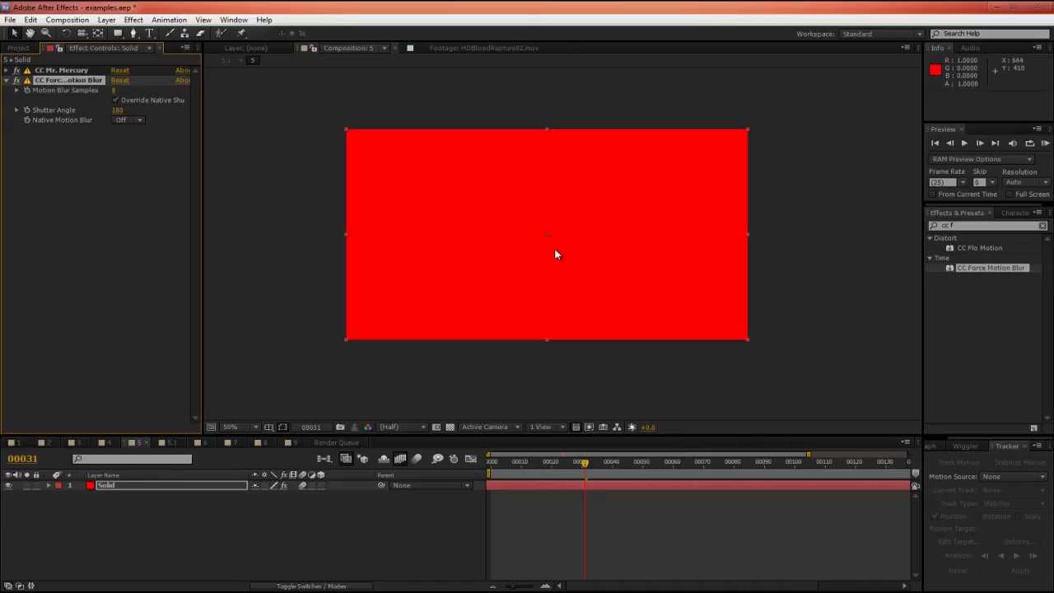
key("period")
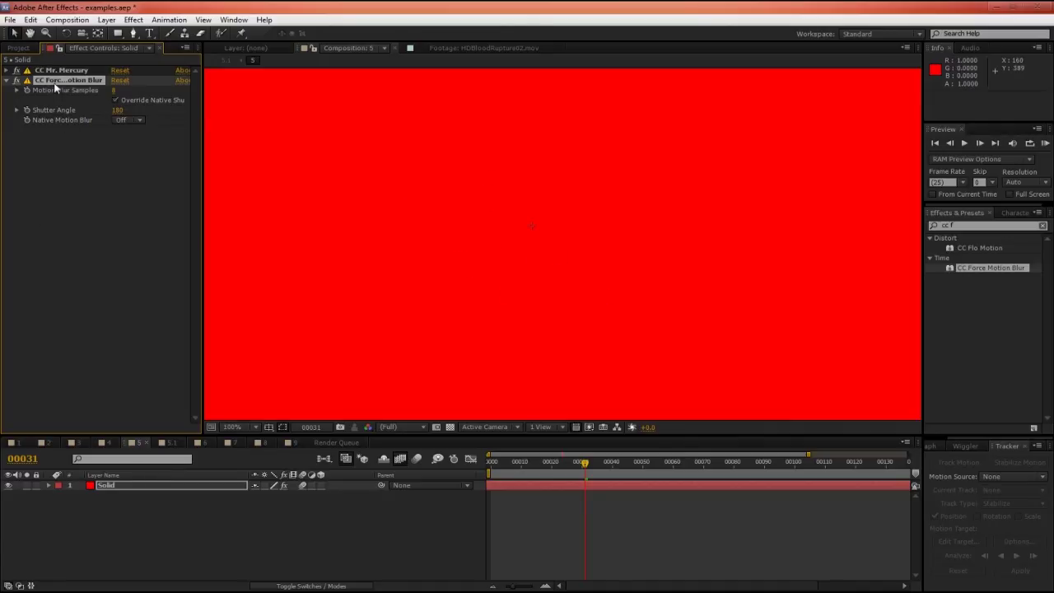
key("Delete")
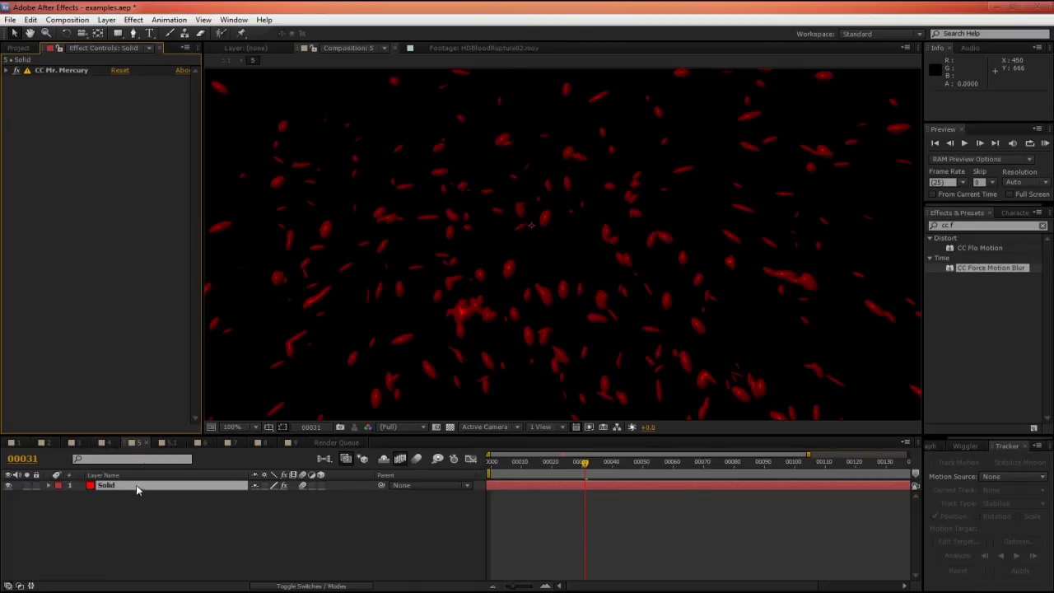
Step: Pre-compose the Solid into a new composition 5.1 with Ctrl+Shift+C
key("ctrl+shift+c")
key("Return")
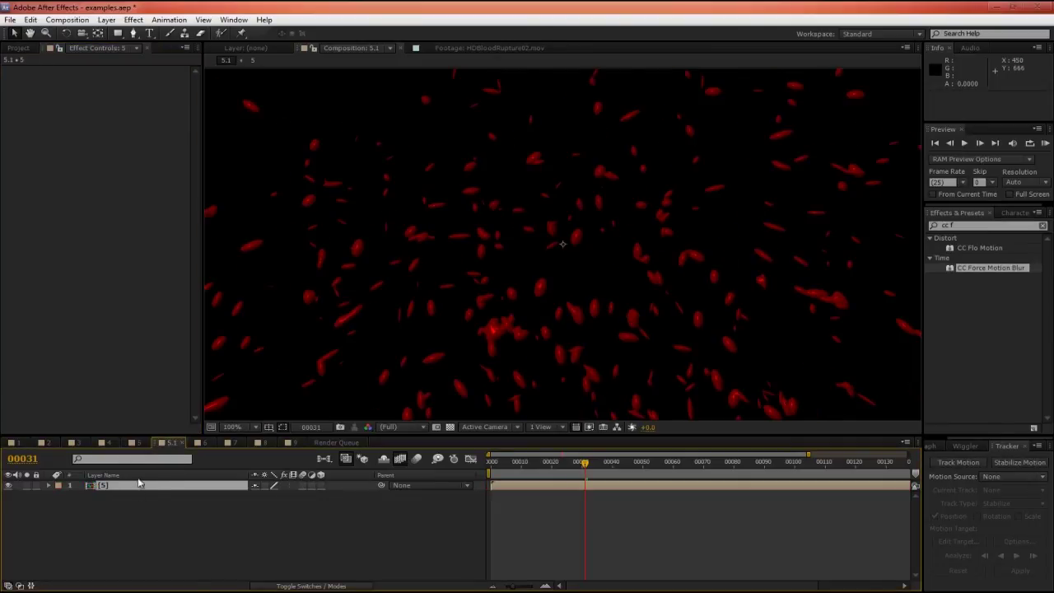
left_click(142, 444)
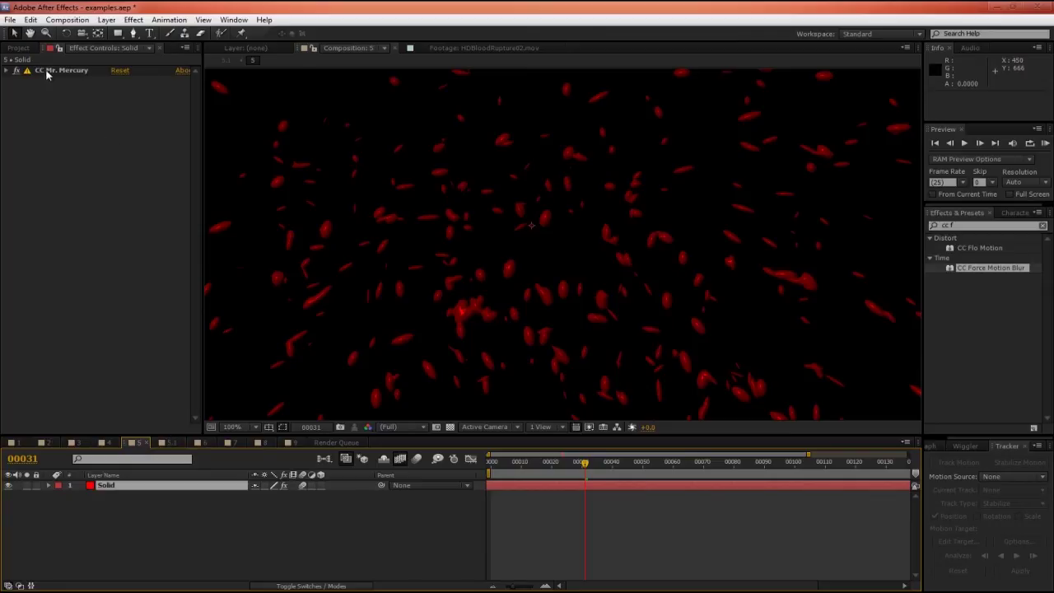
Step: Apply CC Force Motion Blur to the [5] layer in comp 5.1 and compare it with comp 5
left_click(168, 447)
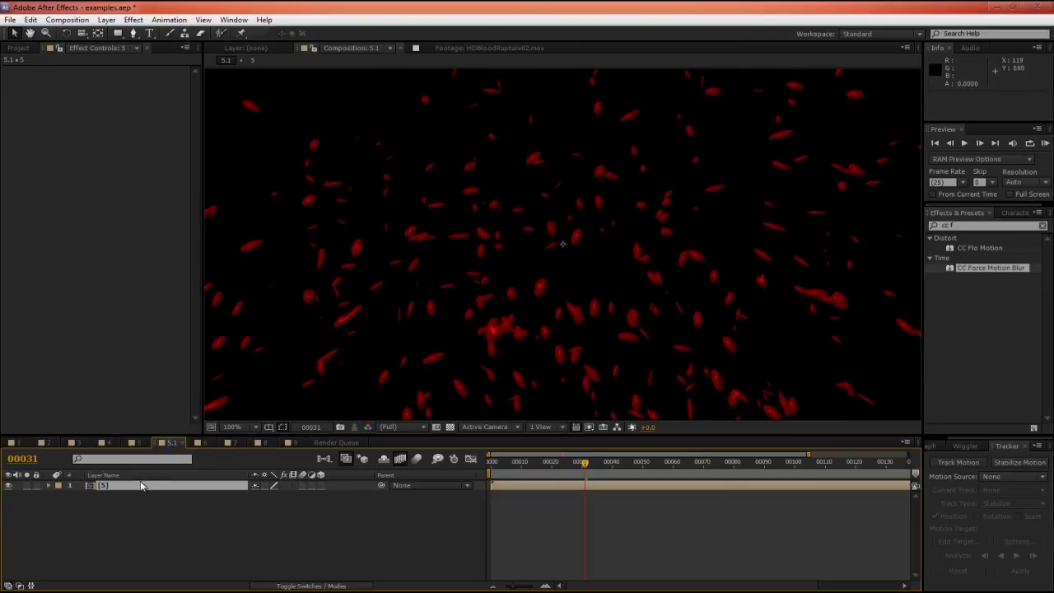
left_click_drag(985, 268, 206, 486)
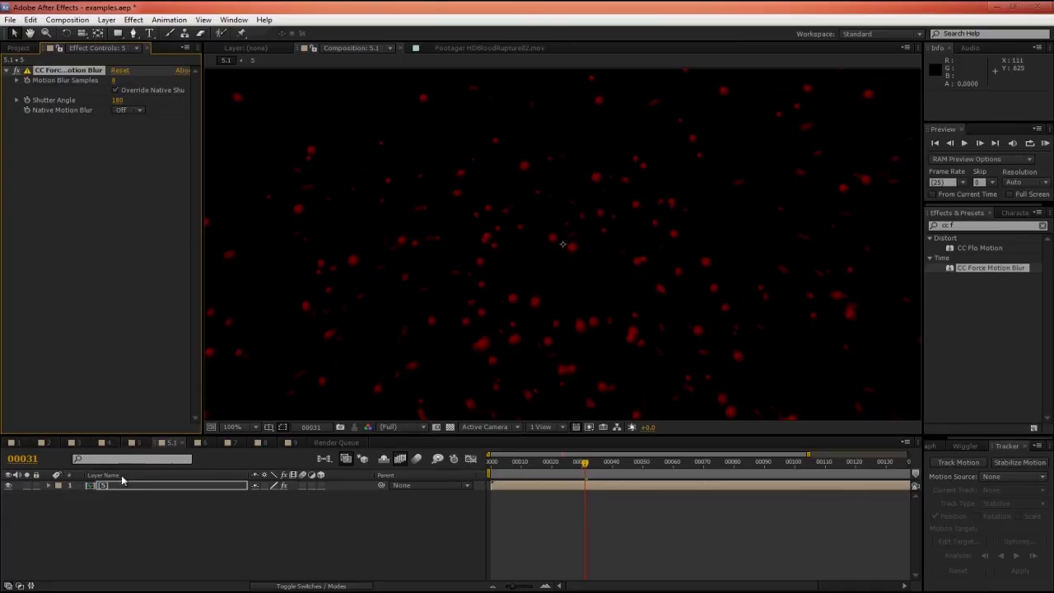
left_click(132, 444)
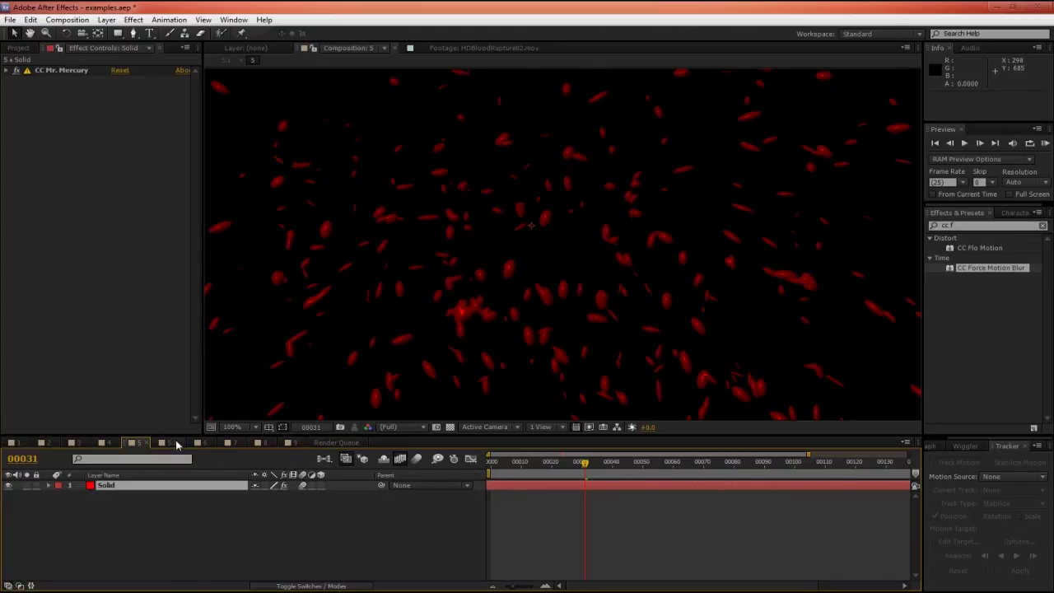
left_click(173, 443)
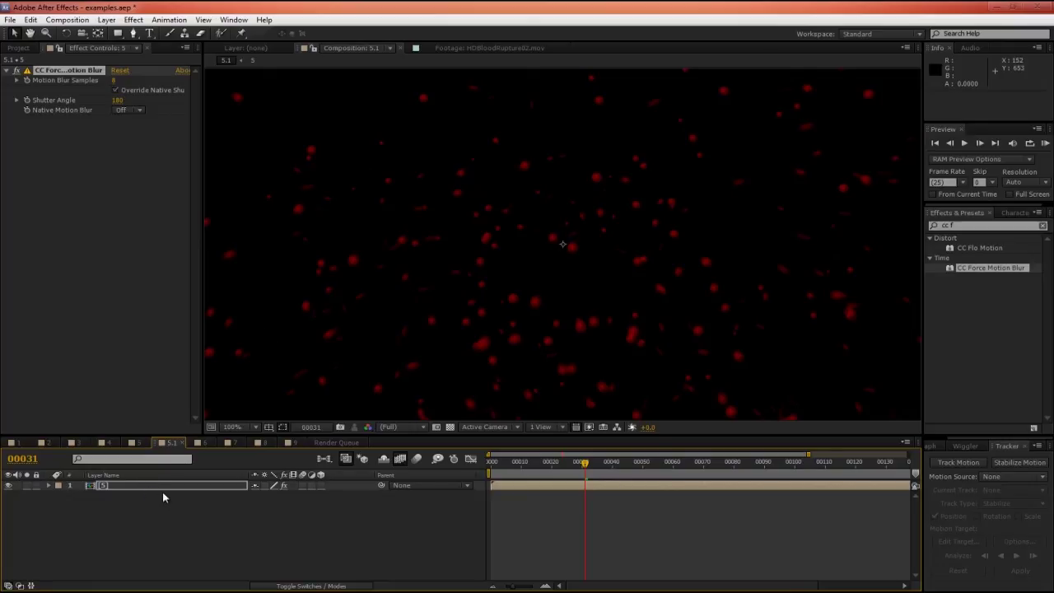
left_click(136, 443)
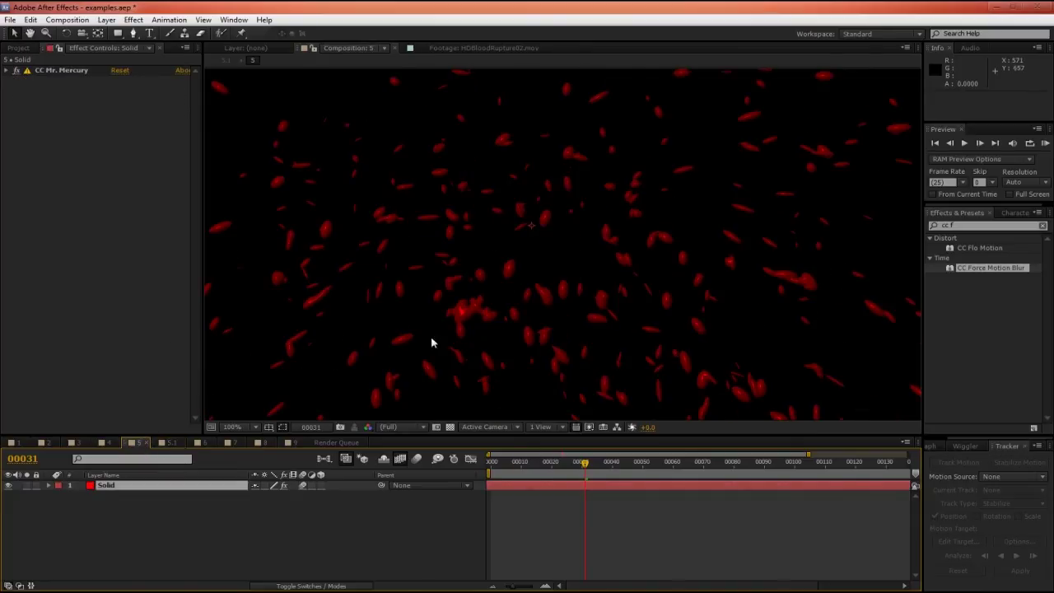
Step: Place footage '5' atop comp 5.1, hide layer 2, preview, and give layer 1 CC Force Motion Blur
left_click(171, 444)
left_click(22, 49)
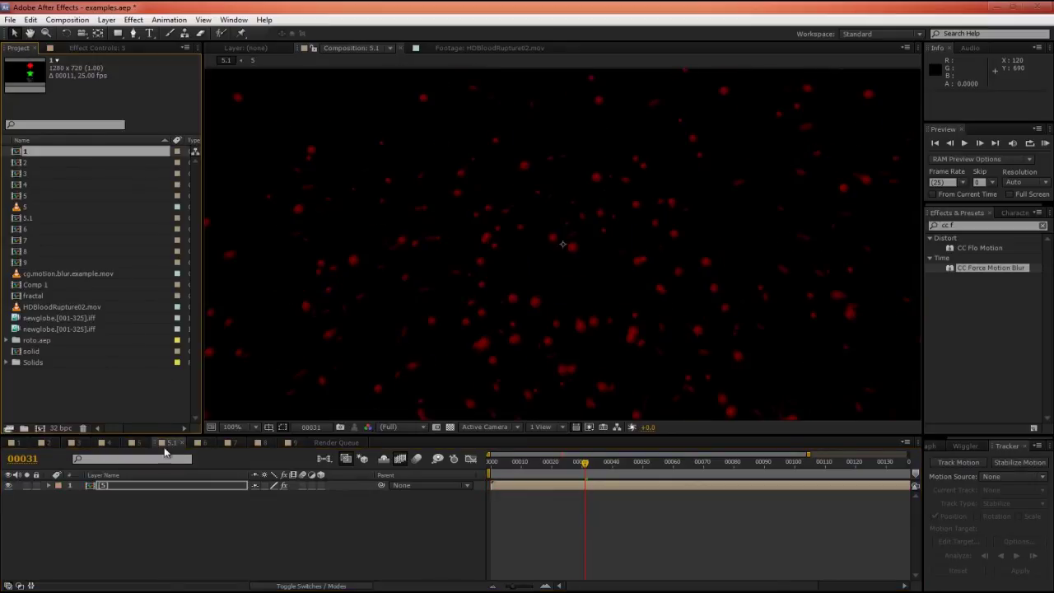
left_click_drag(27, 208, 247, 486)
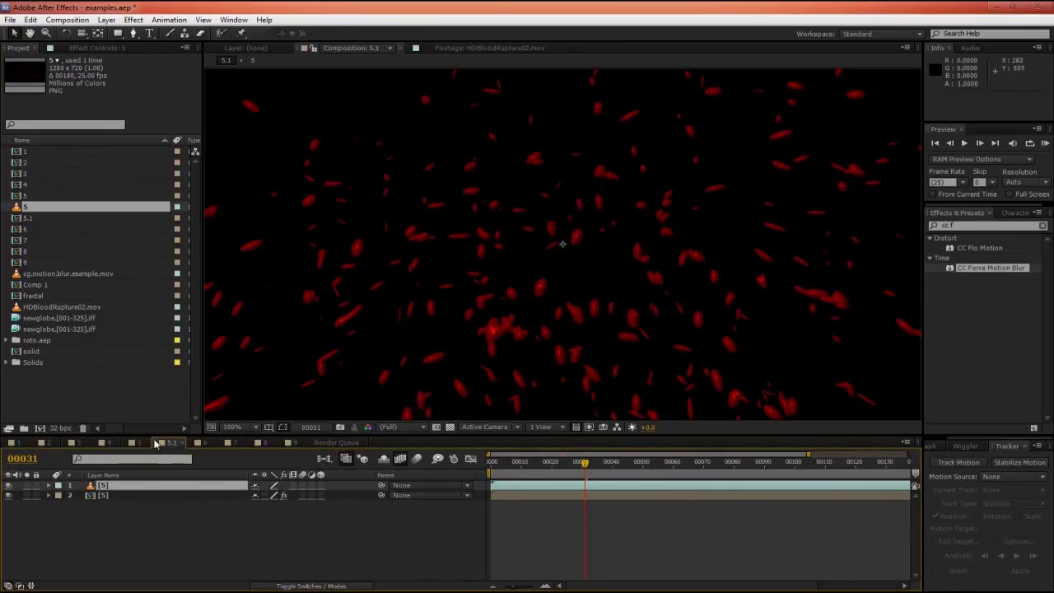
left_click(8, 495)
key("KP_0")
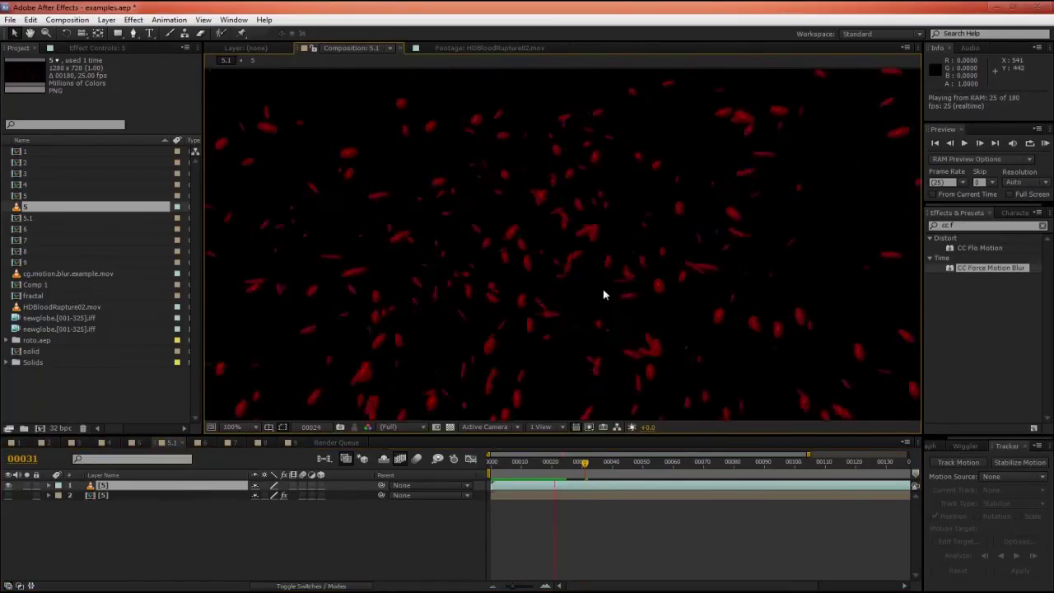
left_click_drag(973, 272, 651, 486)
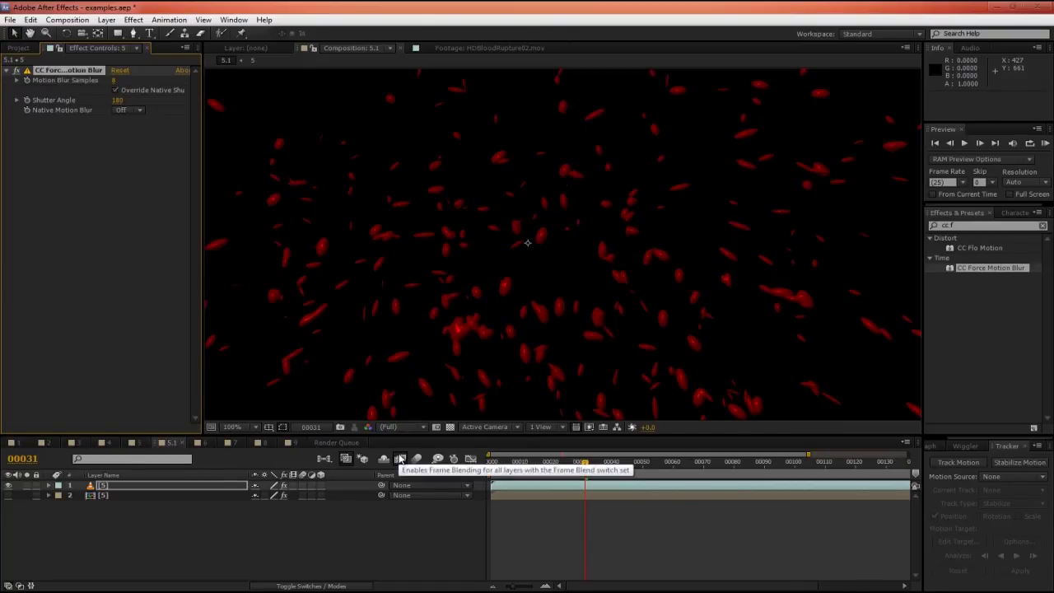
Step: Enable frame blending for comp 5.1 and set the footage layer's frame blending mode
left_click(400, 459)
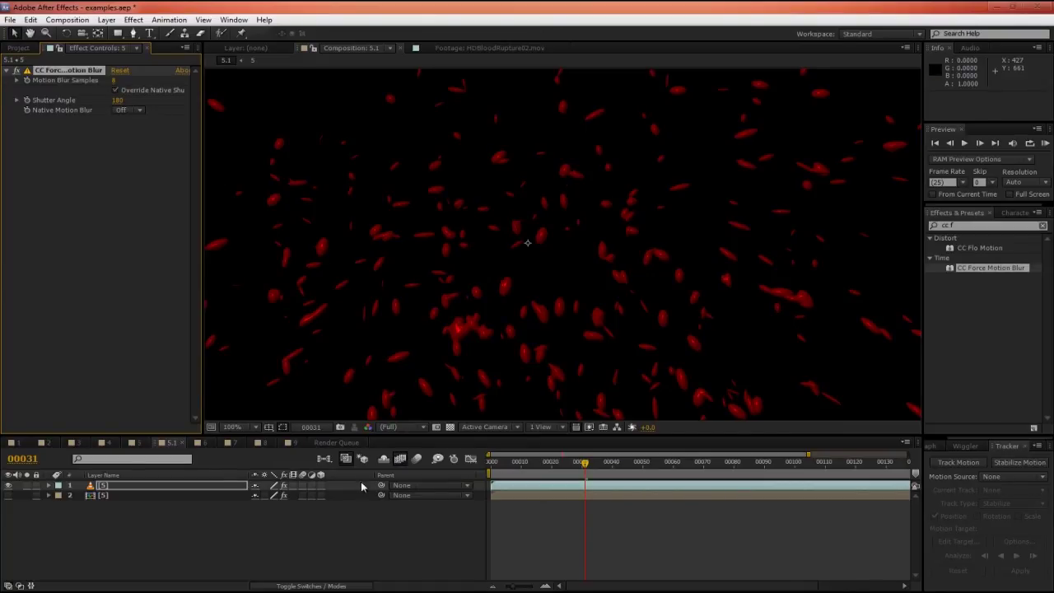
left_click(289, 486)
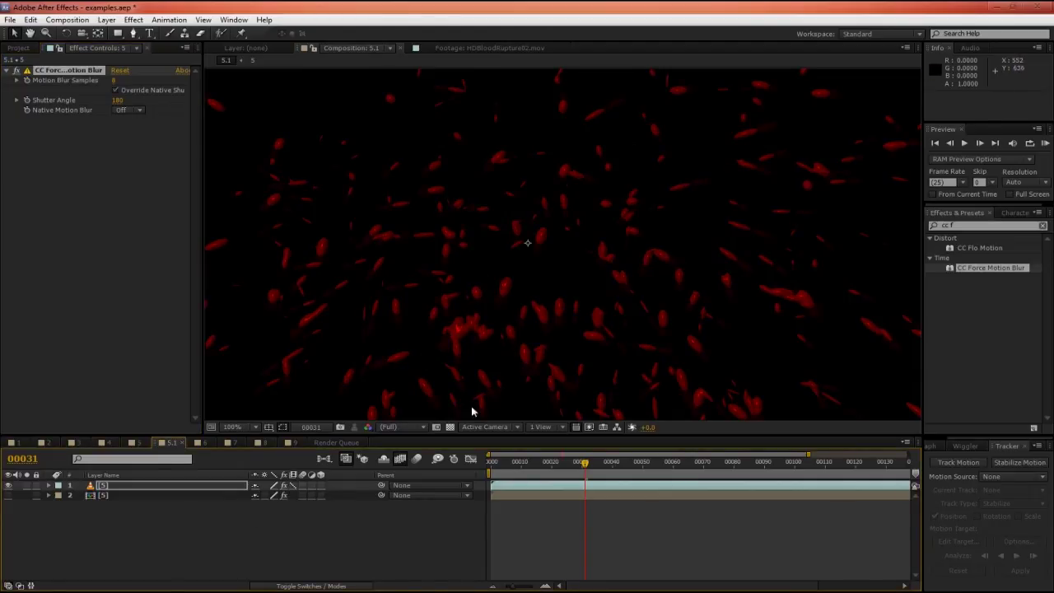
left_click(451, 425)
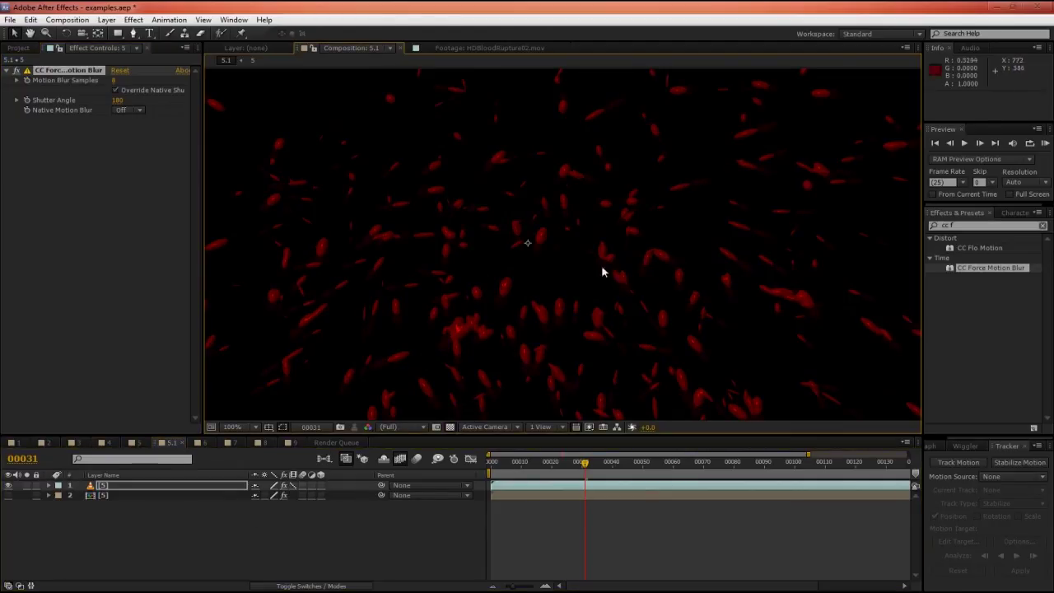
left_click(451, 426)
left_click_drag(760, 271, 588, 299)
scroll(589, 294, "up", 1)
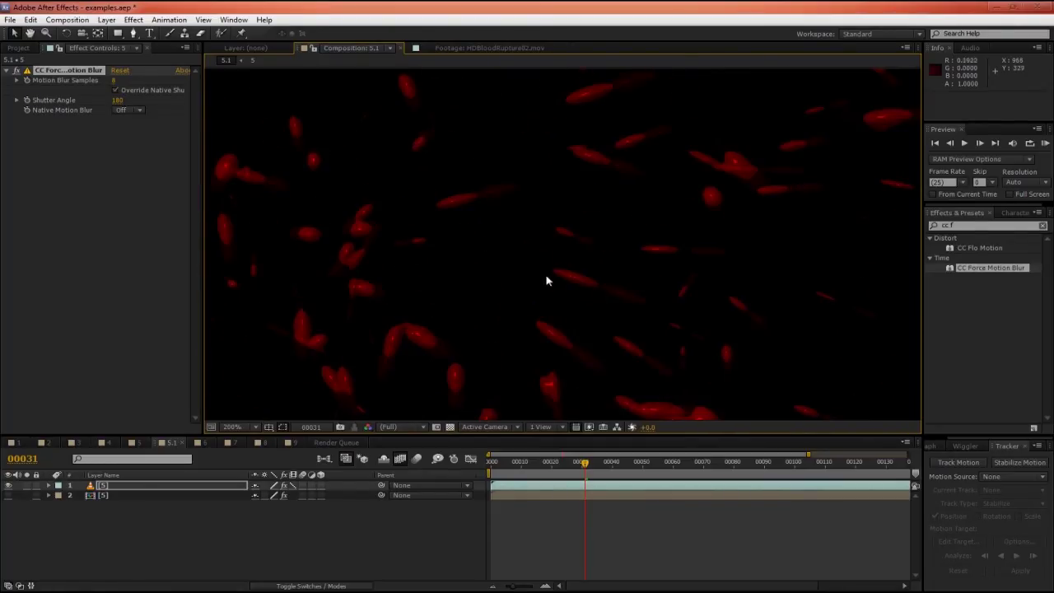
left_click(294, 486)
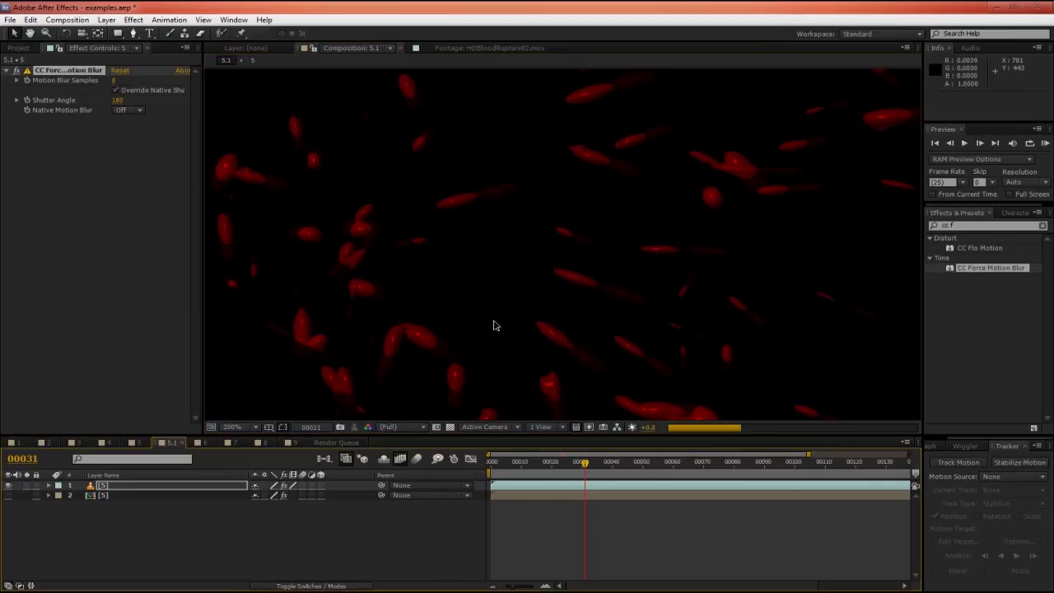
Step: Reframe the droplets in the viewer and RAM-preview comp 5.1 at 25 fps
scroll(494, 305, "down", 2)
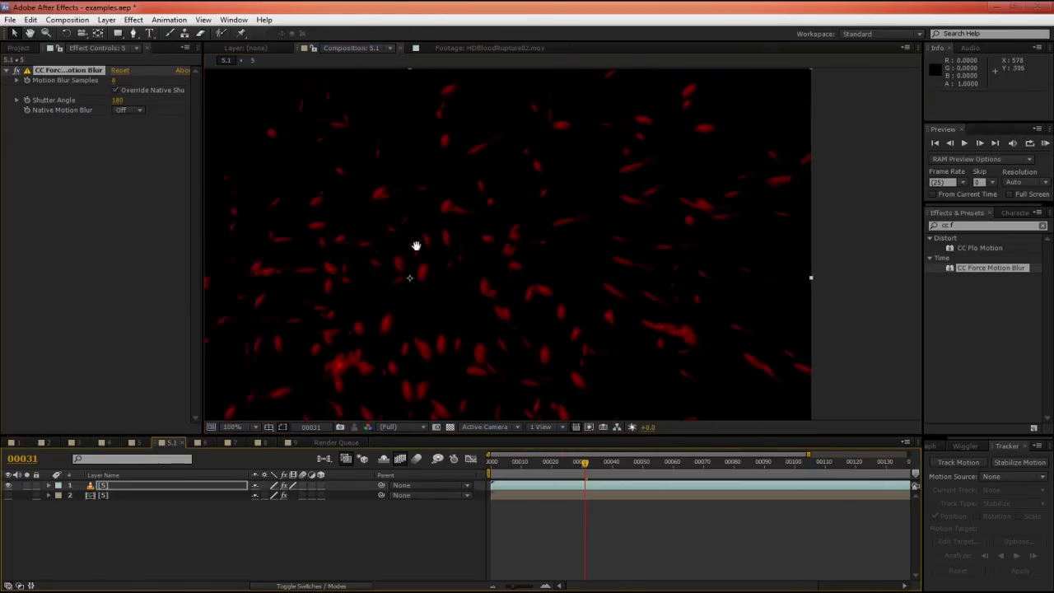
scroll(417, 242, "up", 1)
left_click_drag(569, 233, 539, 241)
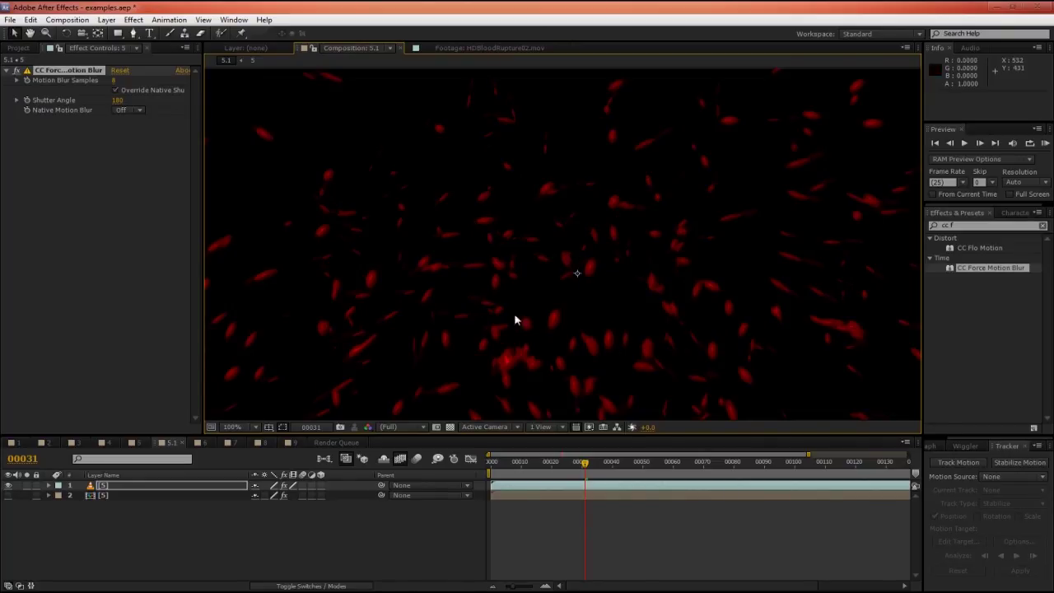
key("KP_0")
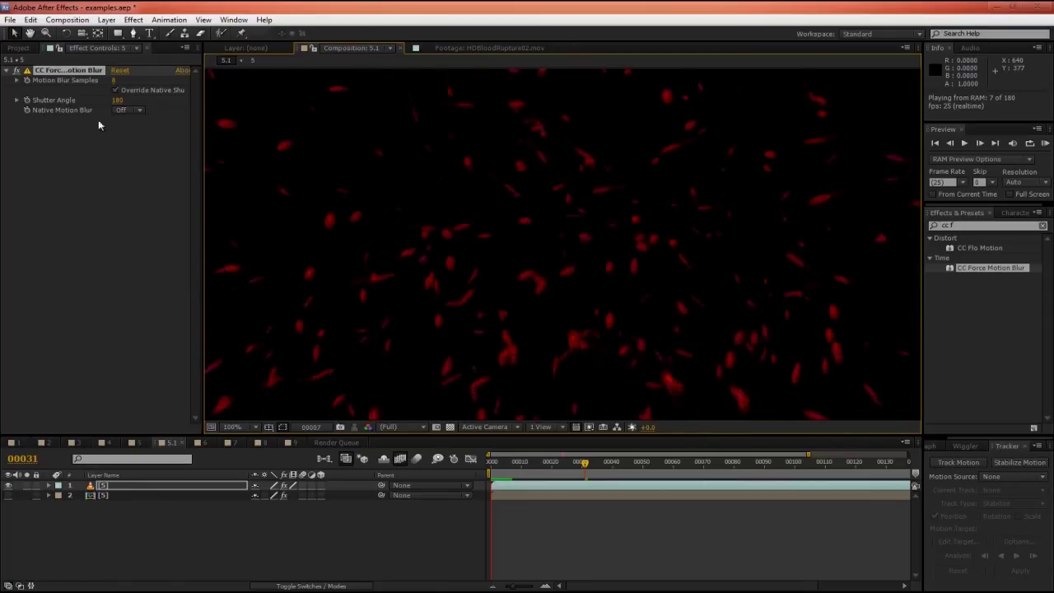
Step: Stop the preview, zoom to 400% on the particle streaks, and set CC Force Motion Blur samples to 16
left_click(546, 328)
left_click(549, 334)
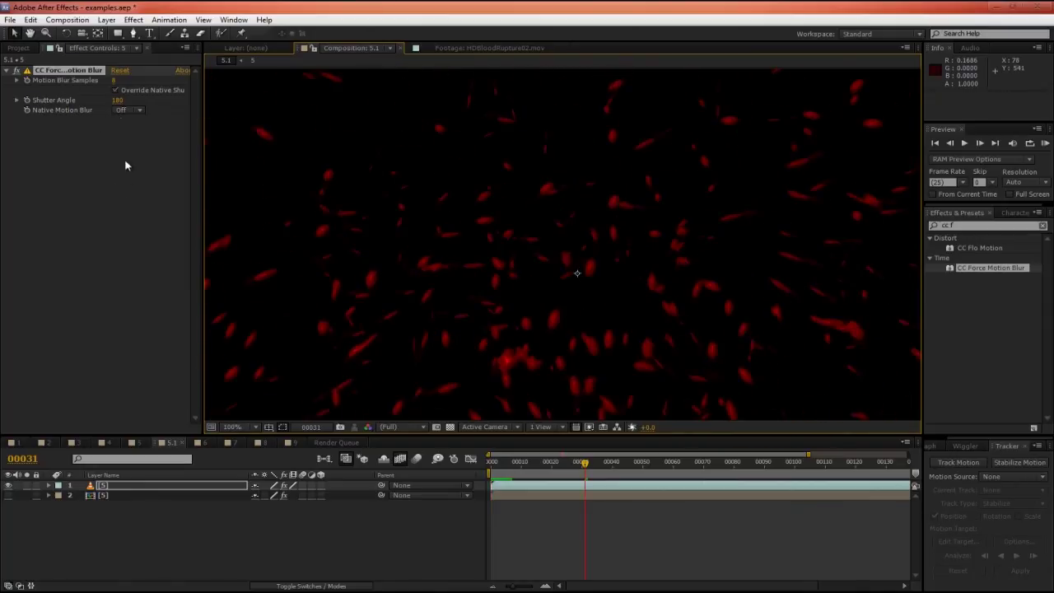
left_click(116, 89)
scroll(507, 302, "up", 1)
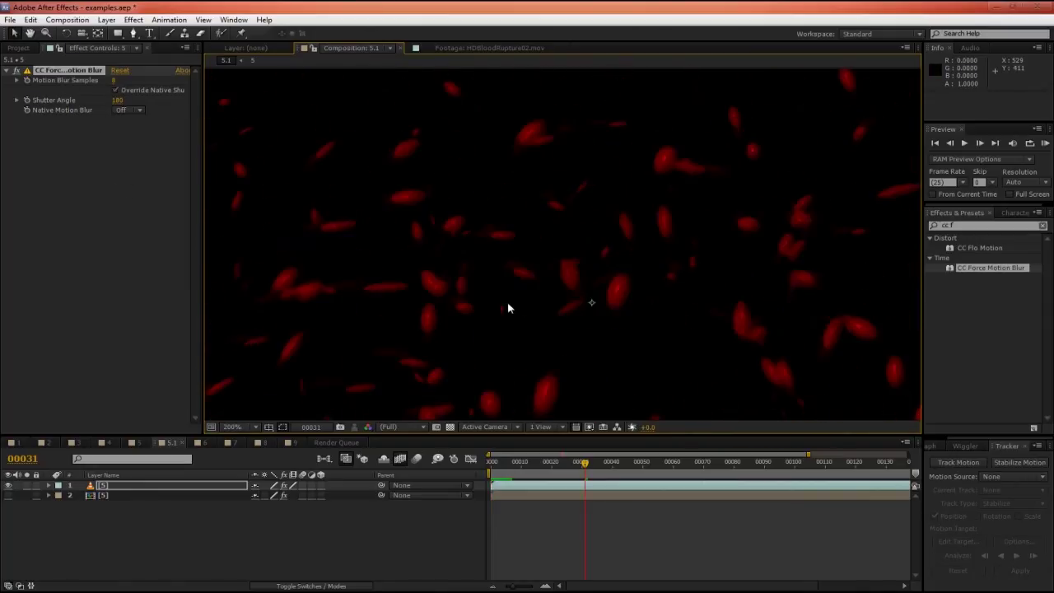
left_click_drag(713, 266, 482, 327)
scroll(483, 327, "up", 1)
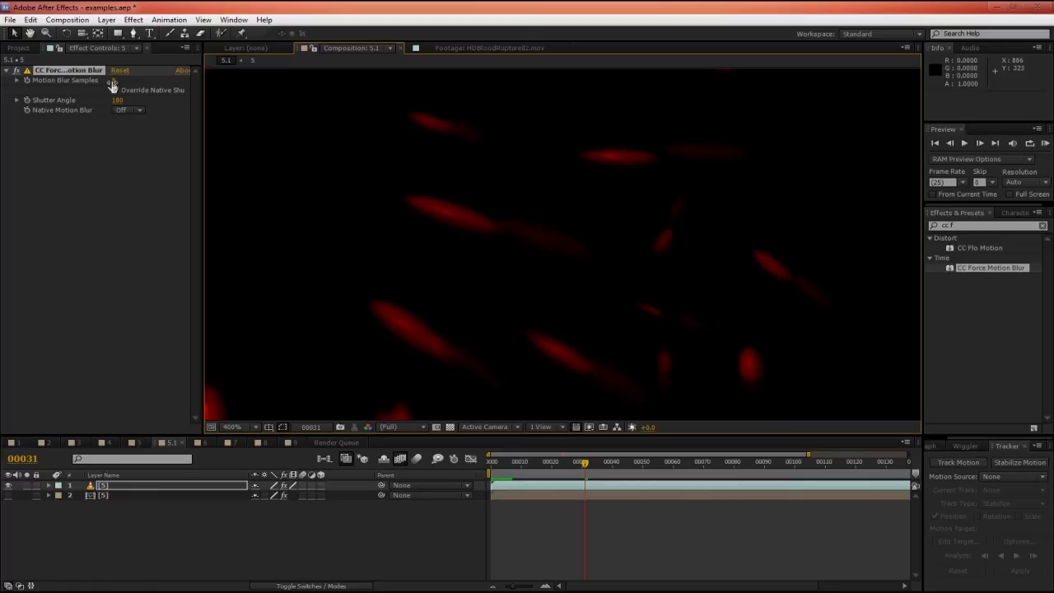
left_click(114, 89)
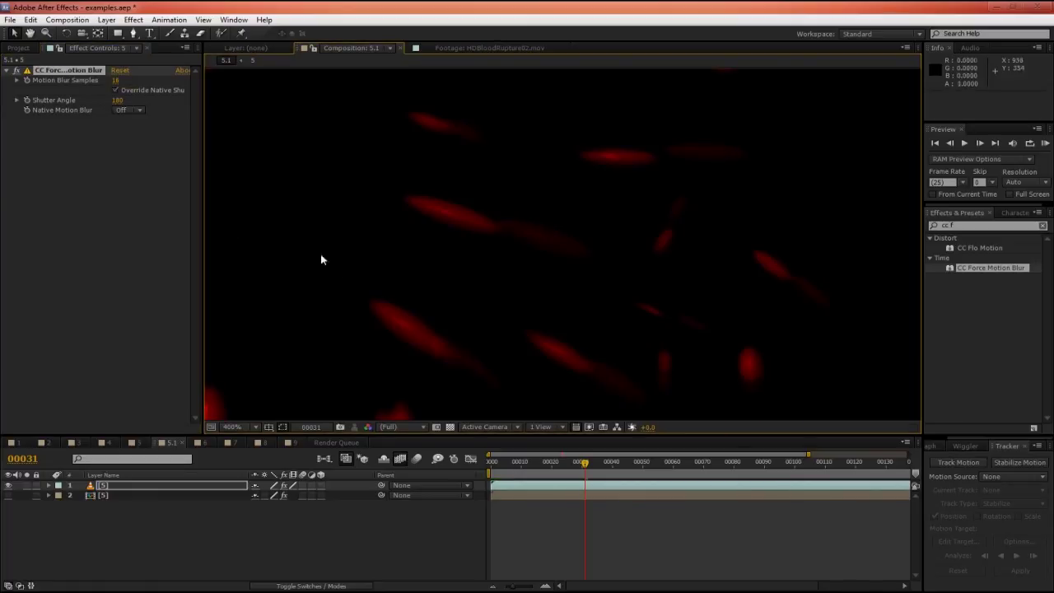